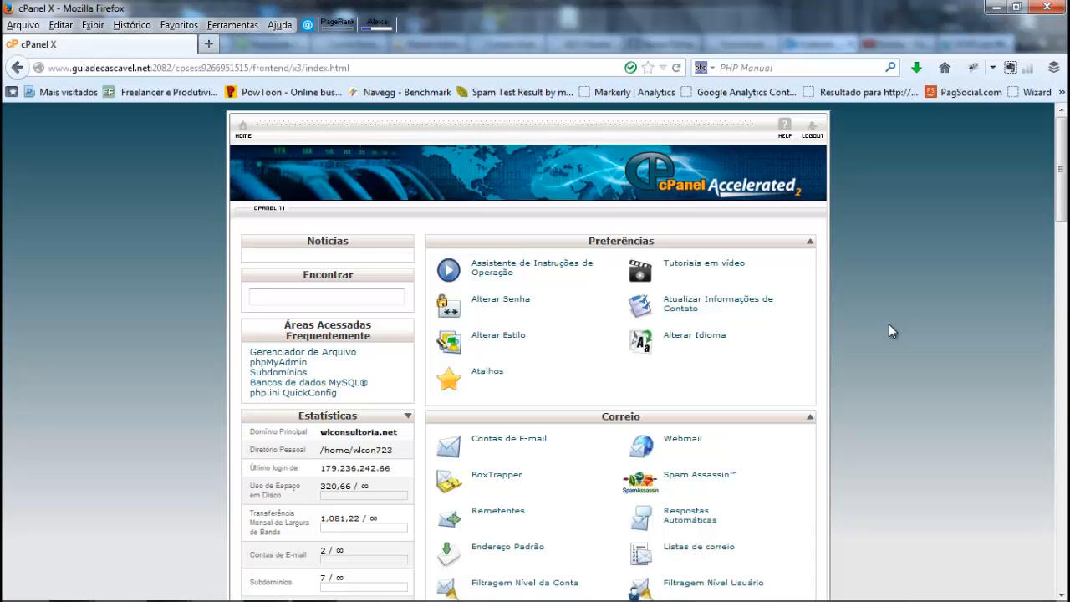
Step: Create the subdomain teste under wlconsultoria.net with its suggested document root and return to the subdomain list
scroll(889, 330, "down", 10)
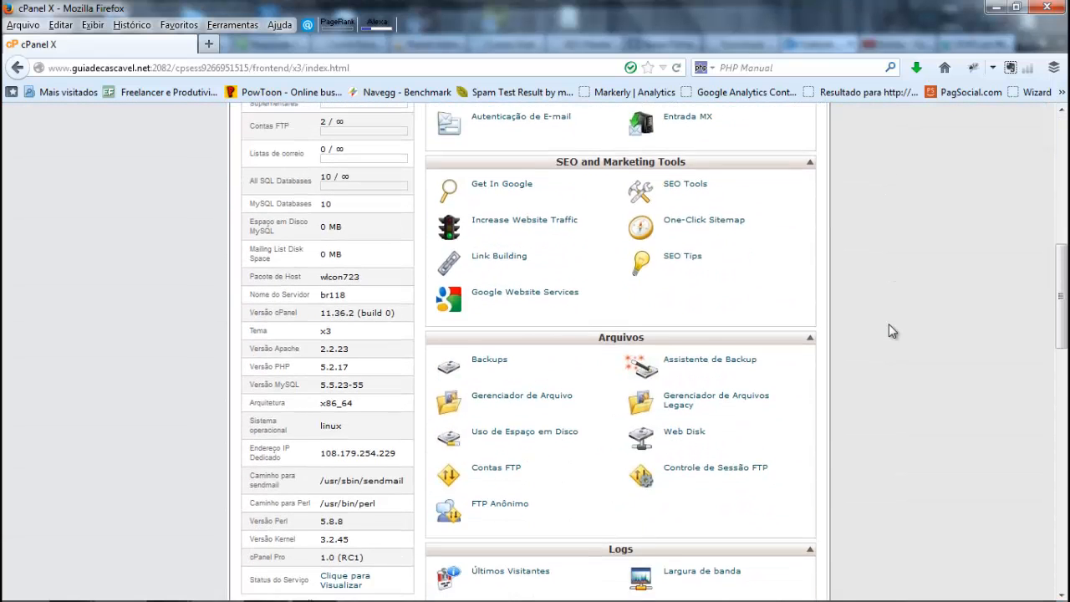
scroll(889, 330, "down", 14)
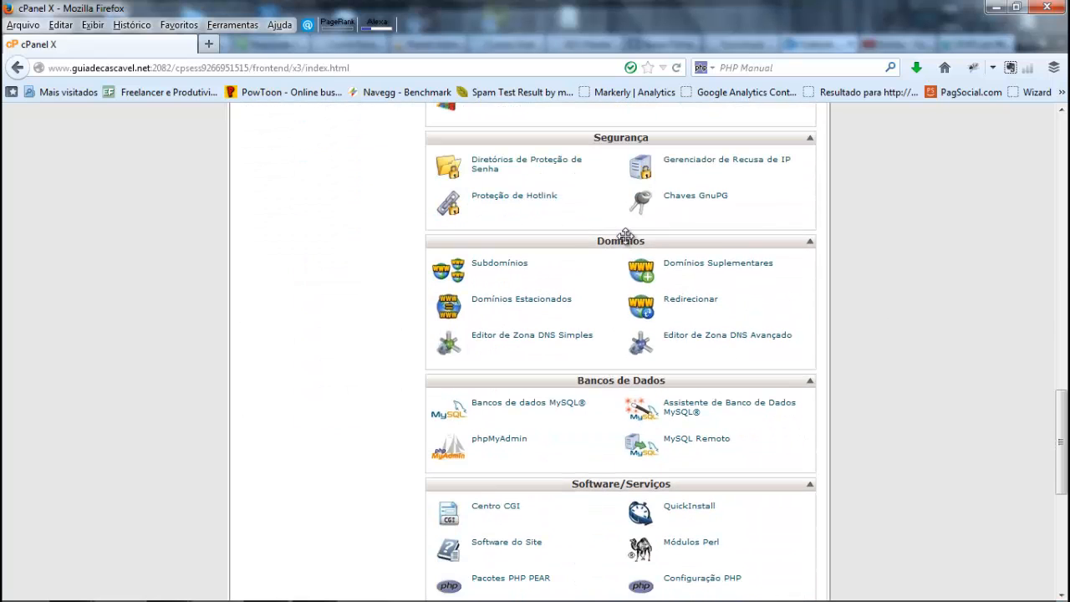
left_click(485, 266)
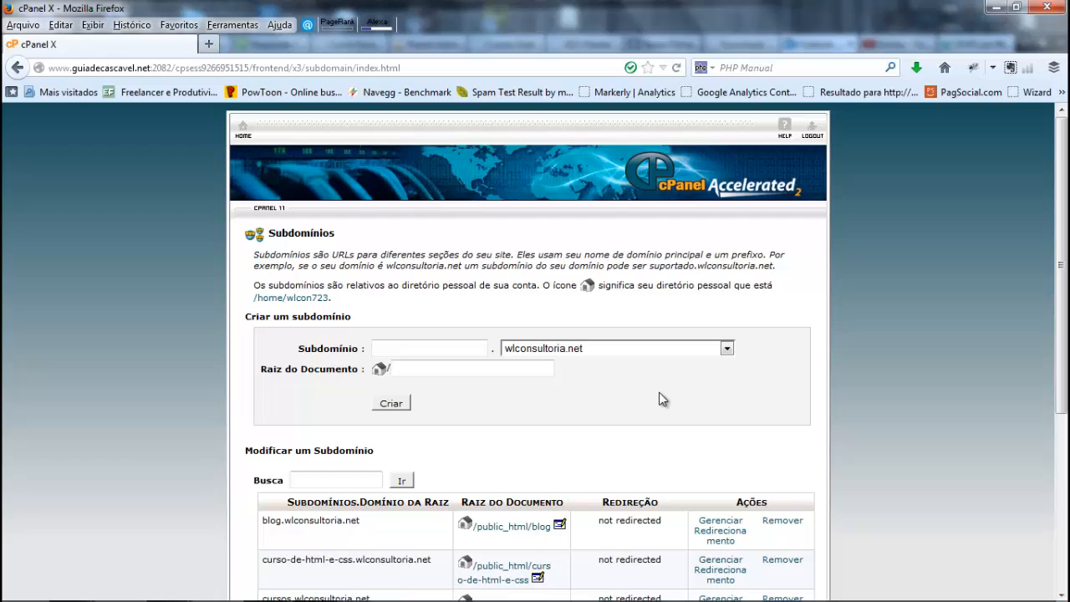
type("teste")
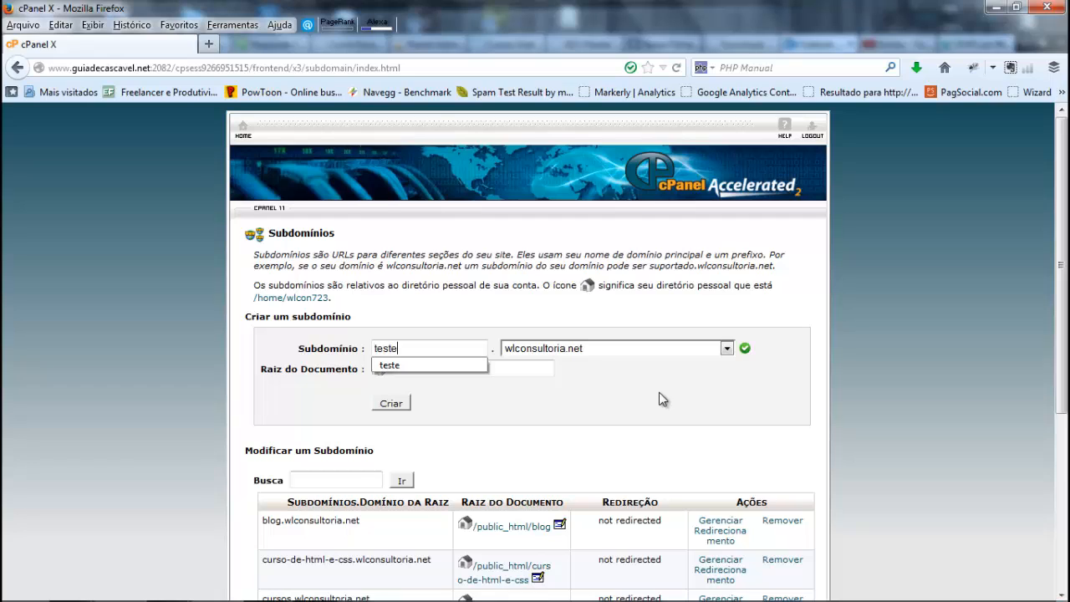
left_click(430, 368)
left_click(393, 403)
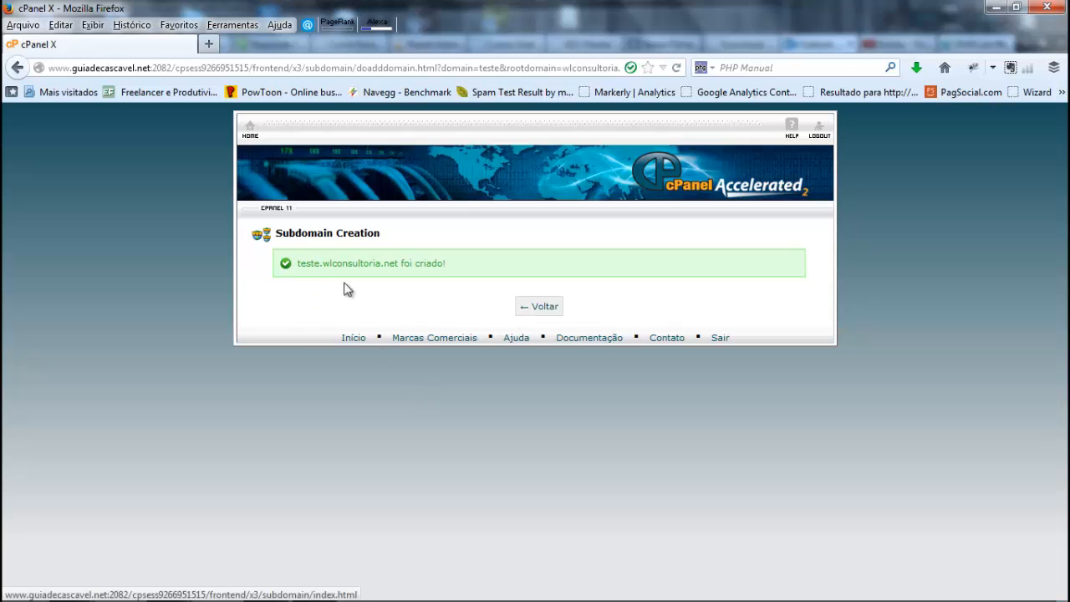
left_click(538, 309)
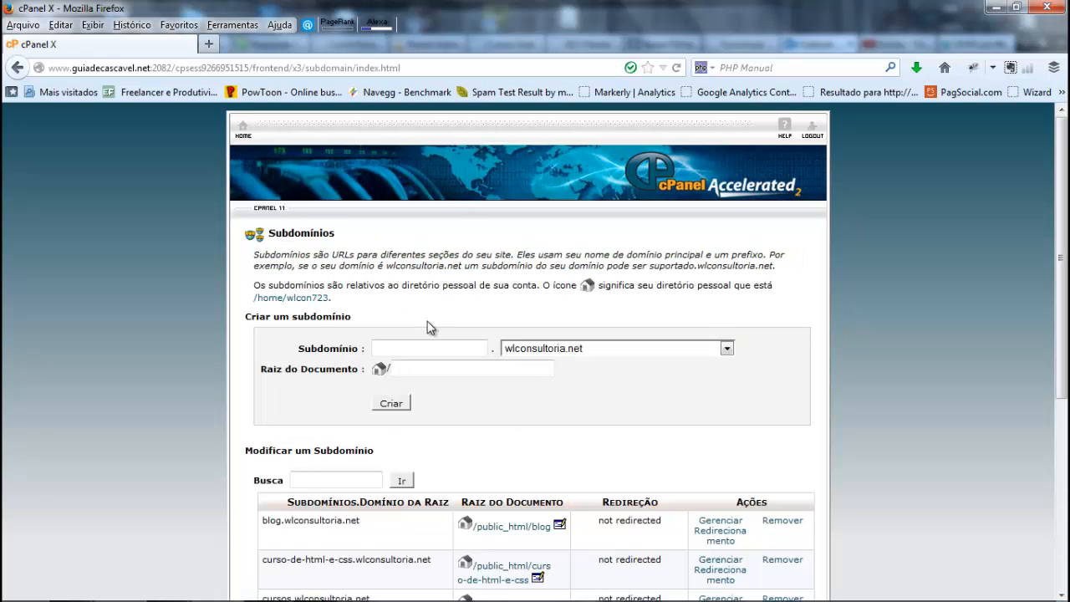
Step: Load teste.wlconsultoria.net in a new browser tab to check the new subdomain
left_click(209, 44)
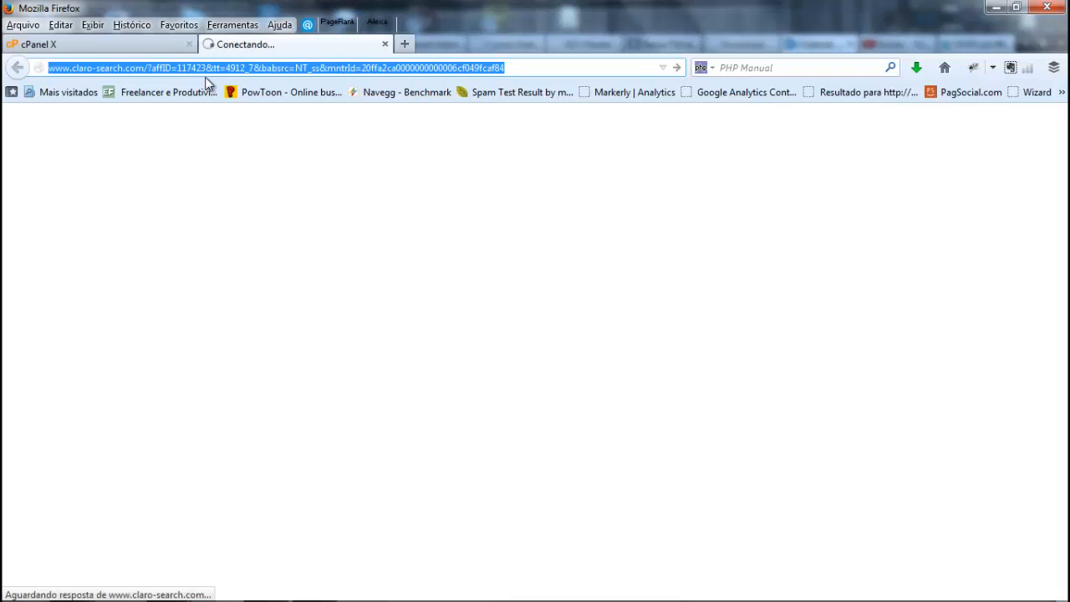
type("teste.wlconsultoria.net/")
key("Return")
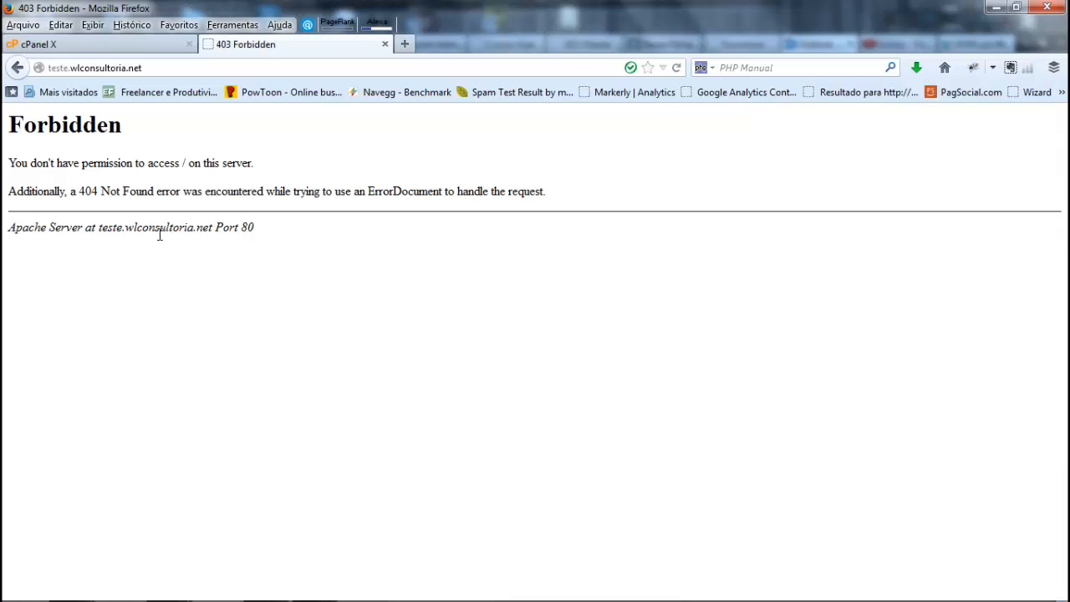
Step: Return to the cPanel home page and open the file manager (Gerenciador de Arquivo) from the Arquivos section
left_click(133, 47)
scroll(299, 151, "down", 2)
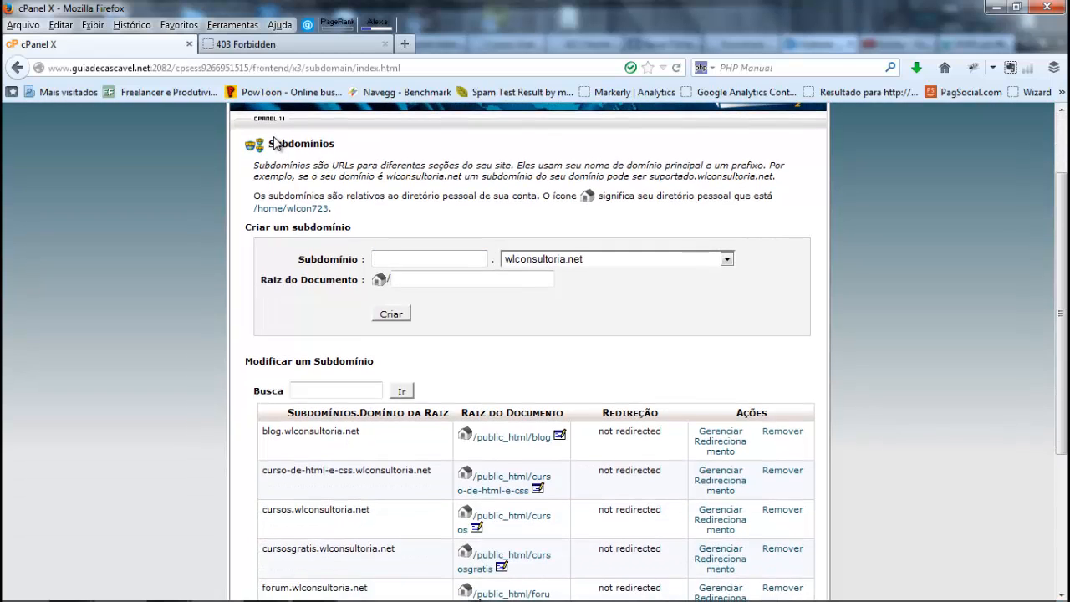
scroll(276, 142, "up", 2)
left_click(238, 132)
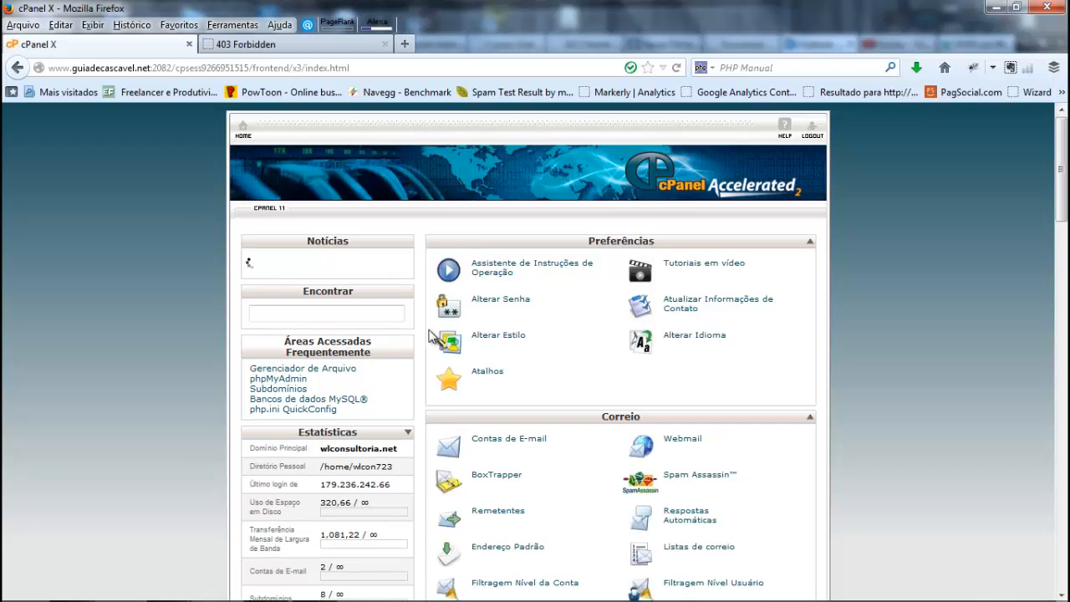
scroll(429, 333, "down", 5)
scroll(430, 335, "down", 9)
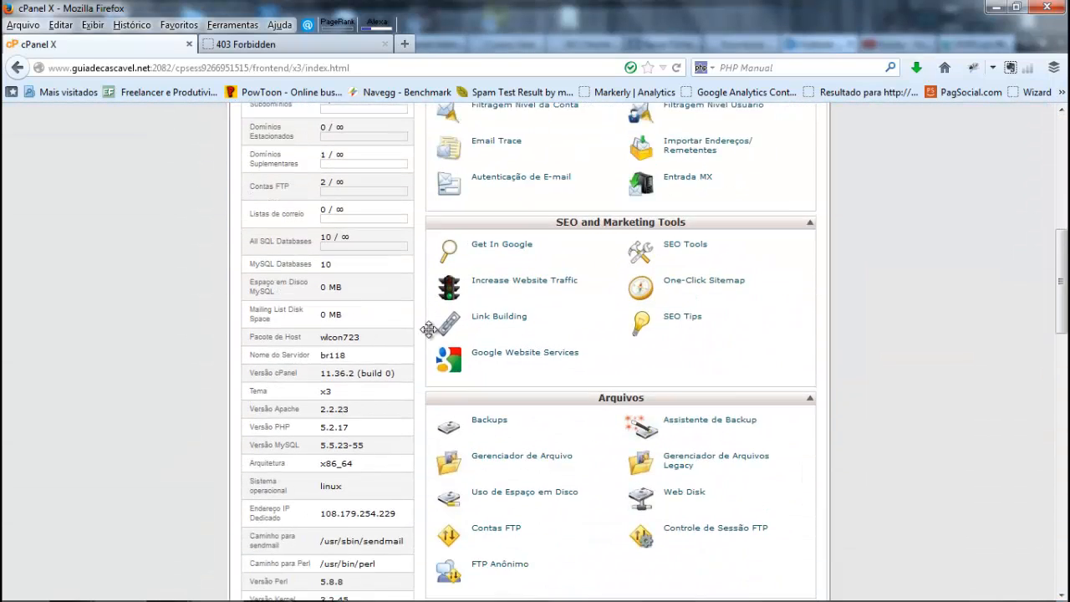
scroll(477, 369, "down", 1)
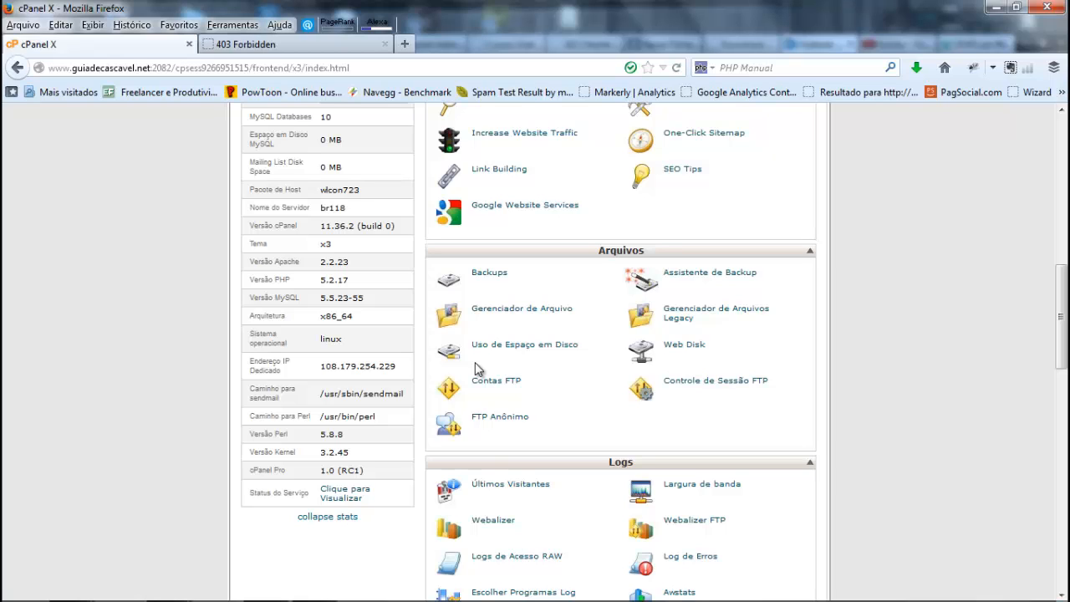
left_click(487, 310)
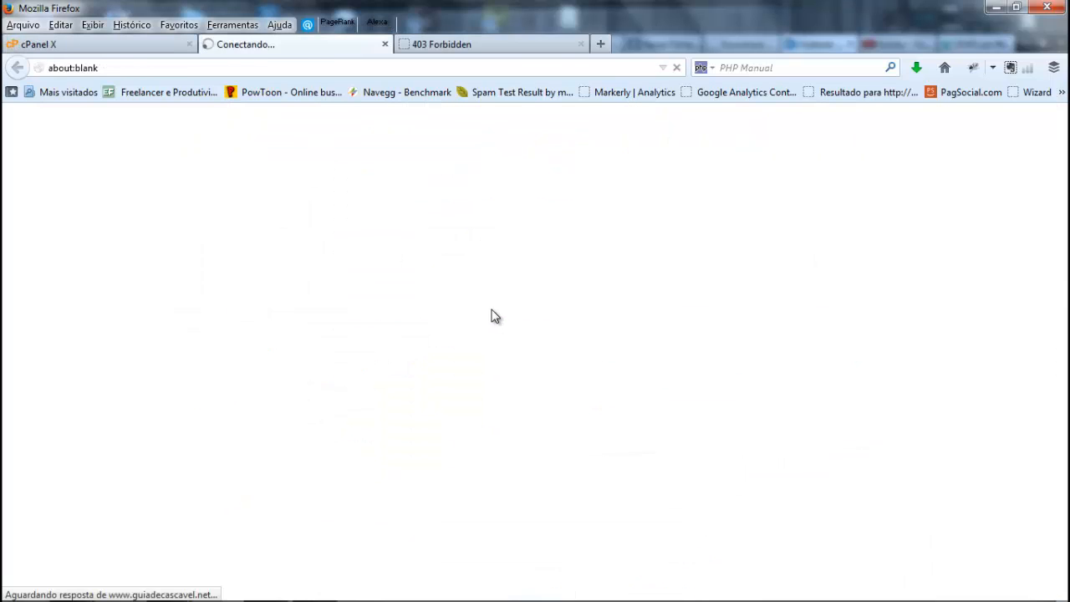
left_click(96, 45)
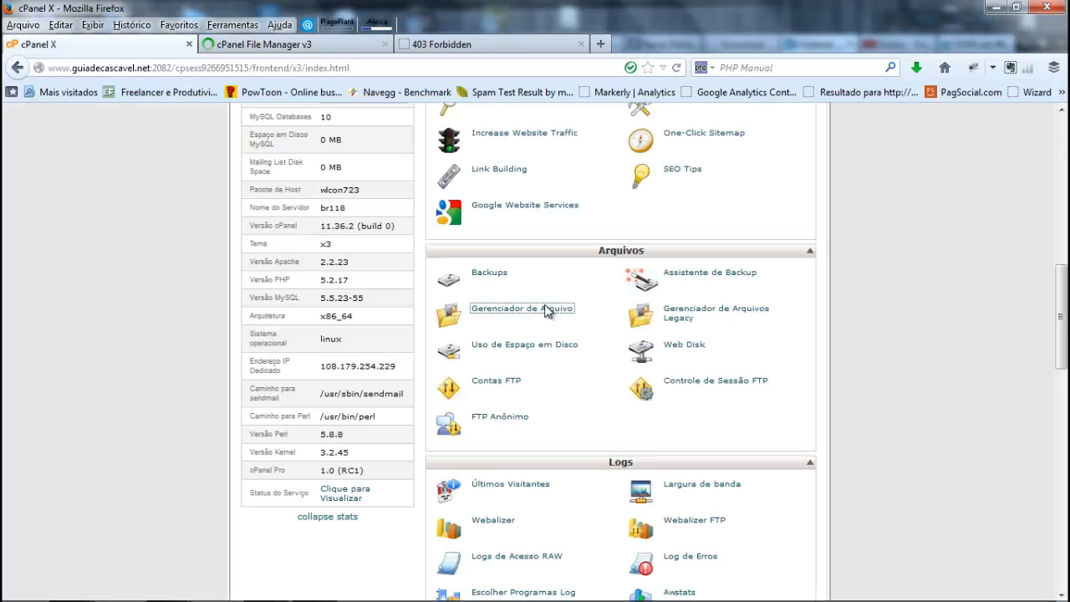
left_click(322, 42)
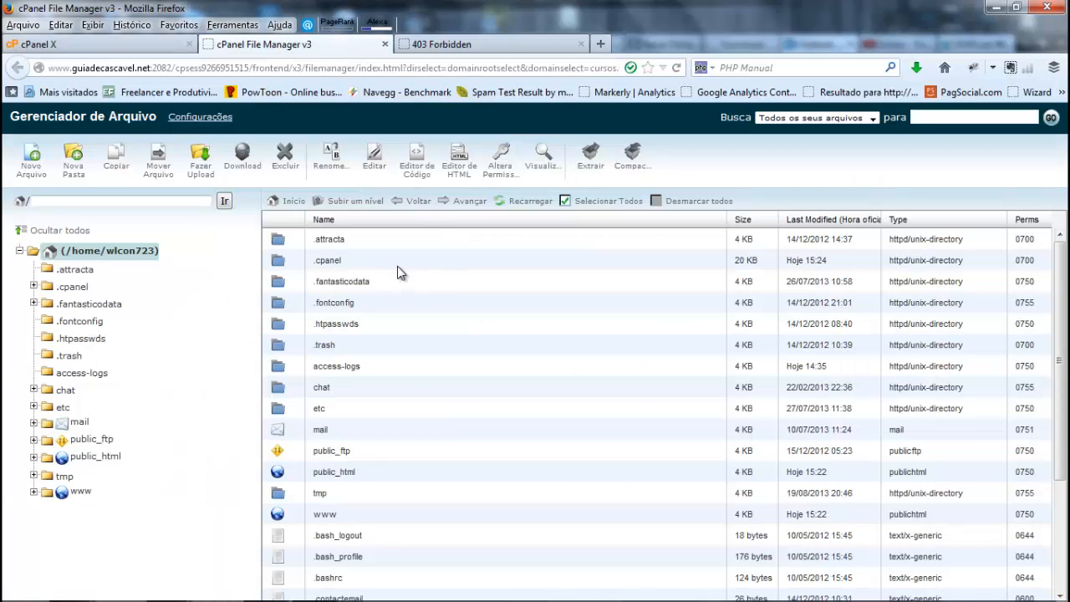
Step: Open the www directory in the file manager and enter the teste folder of the new subdomain
scroll(348, 466, "down", 2)
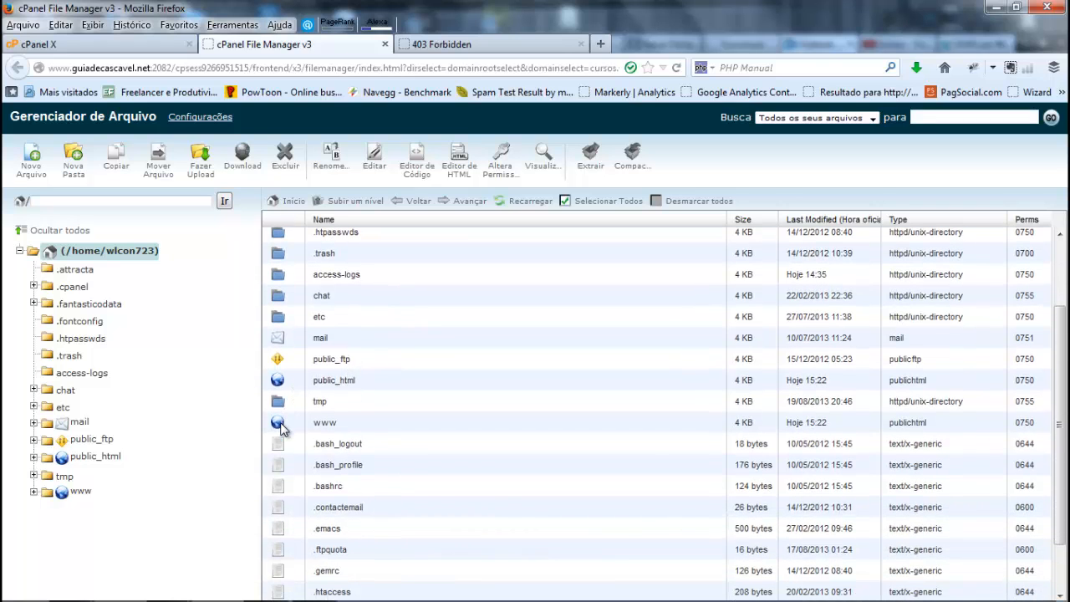
double_click(281, 424)
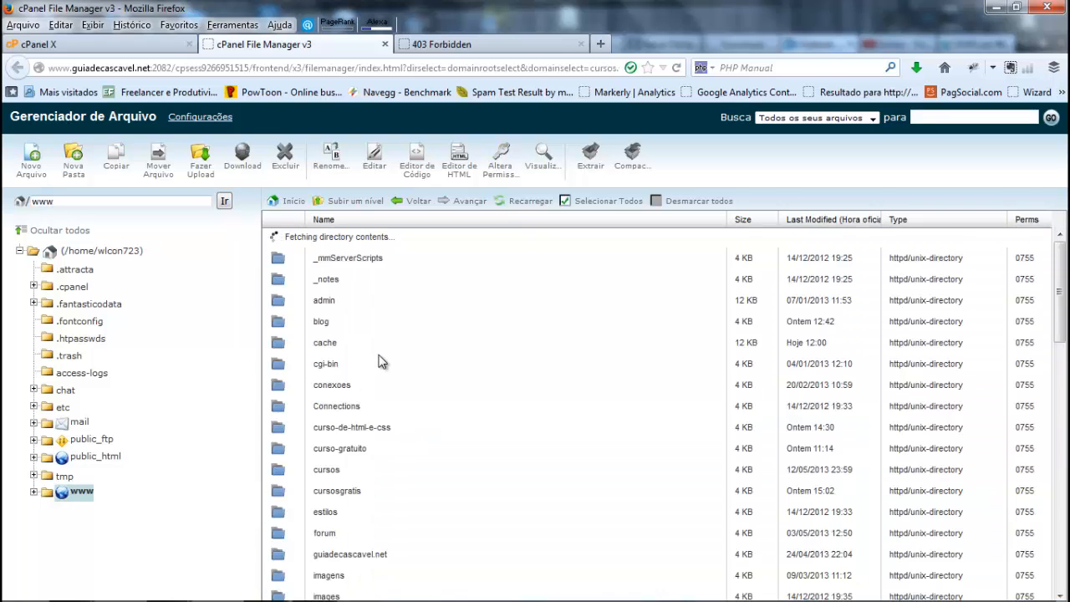
scroll(381, 359, "down", 4)
scroll(380, 359, "down", 7)
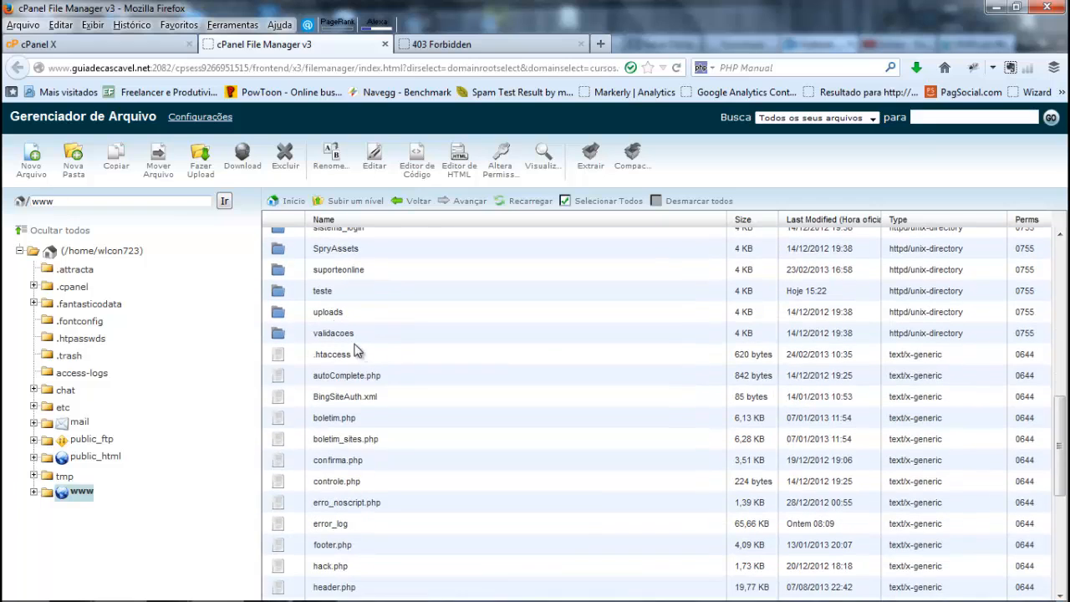
left_click(331, 295)
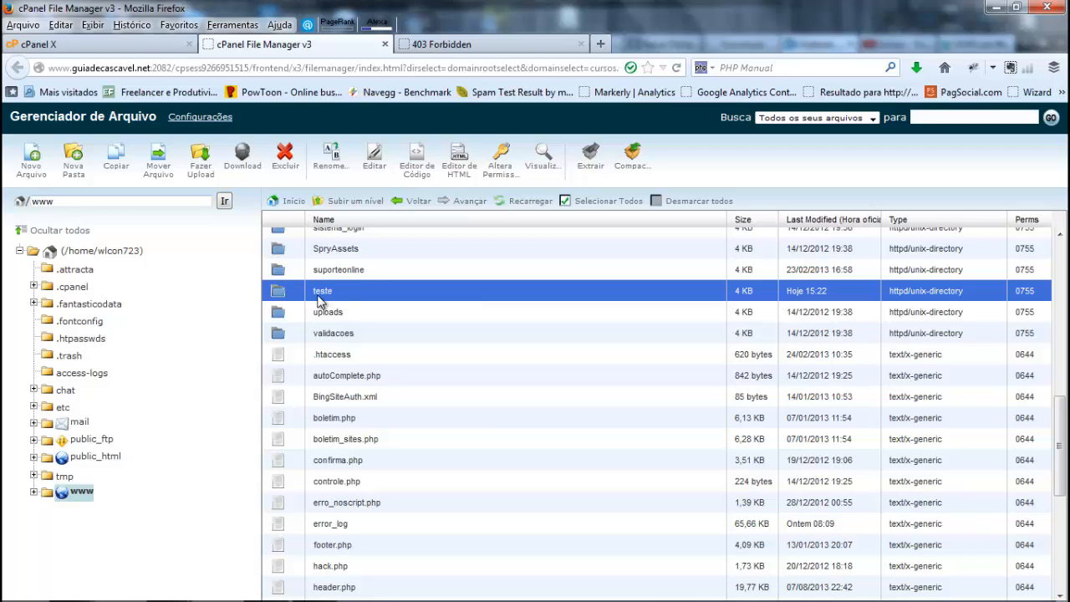
double_click(278, 291)
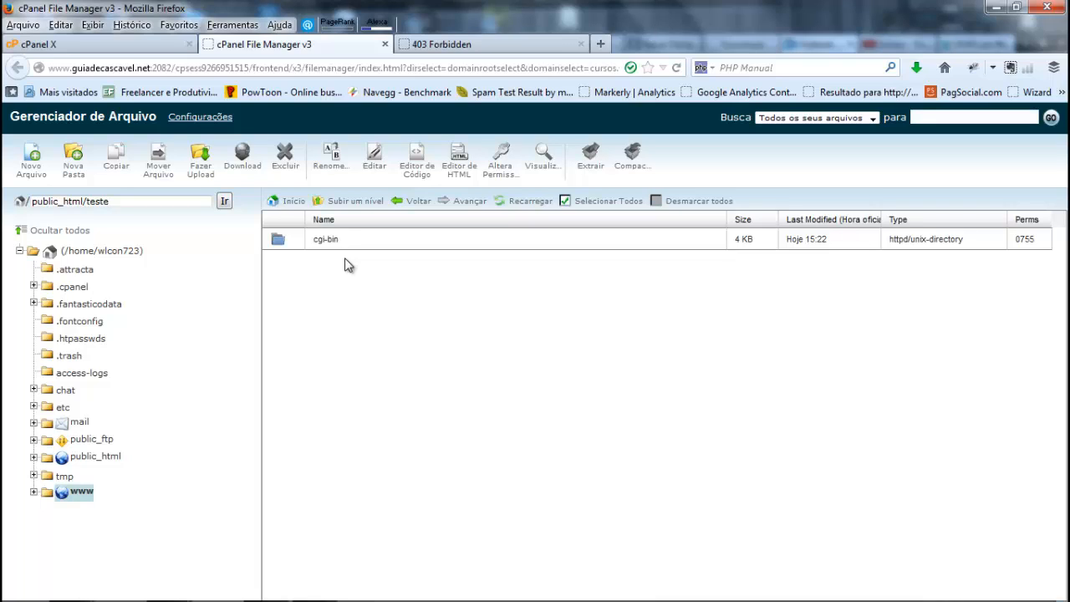
Step: Search Google for wordpress.brasil in a new browser tab and open the WordPress Brasil site (br.wordpress.org)
left_click(600, 45)
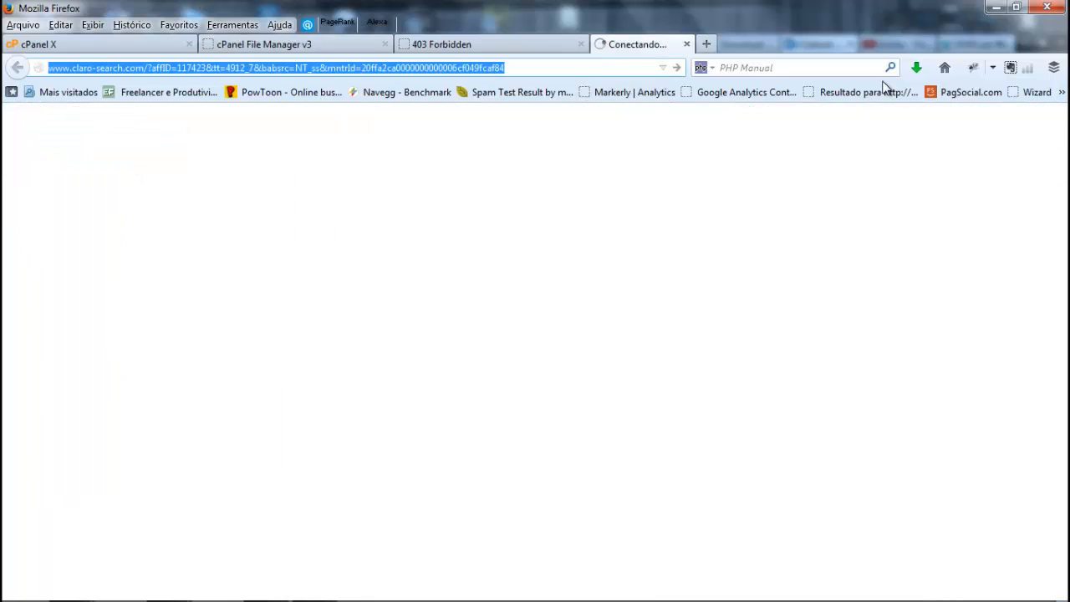
left_click(939, 67)
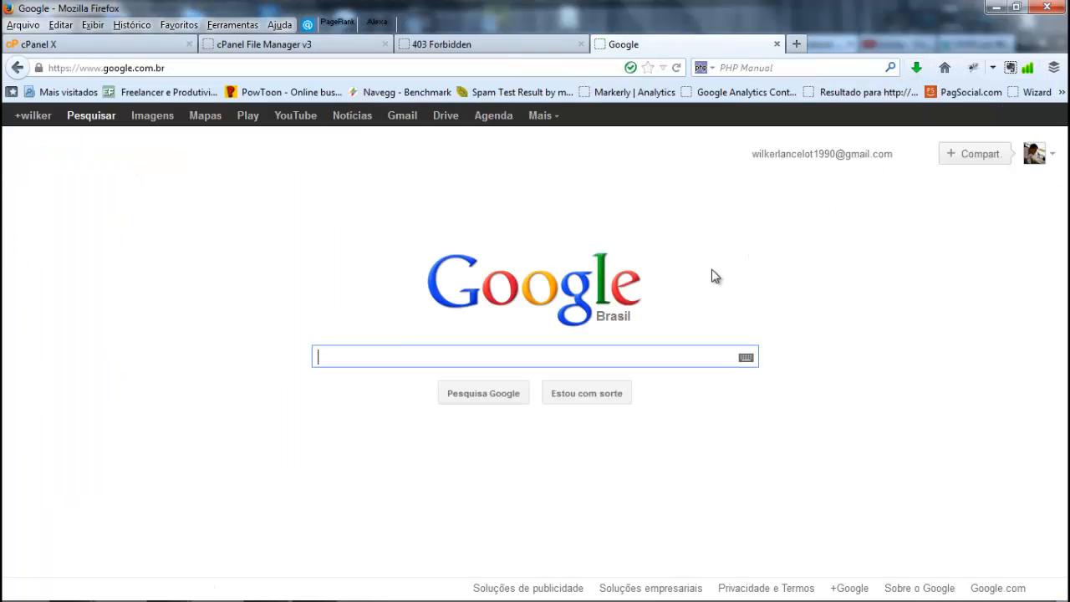
type("worp")
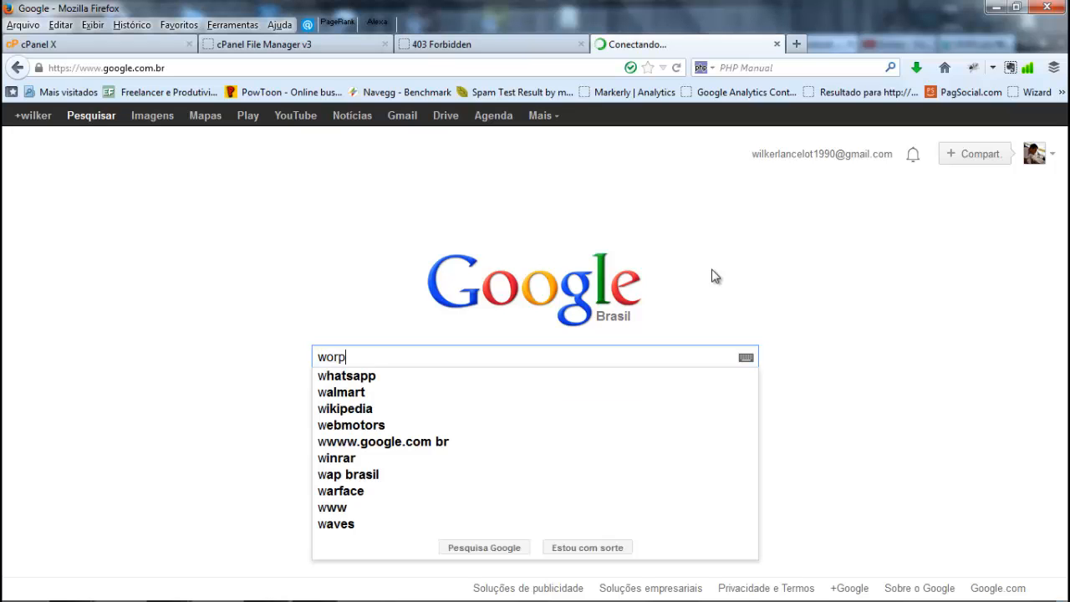
key("BackSpace")
type("dp")
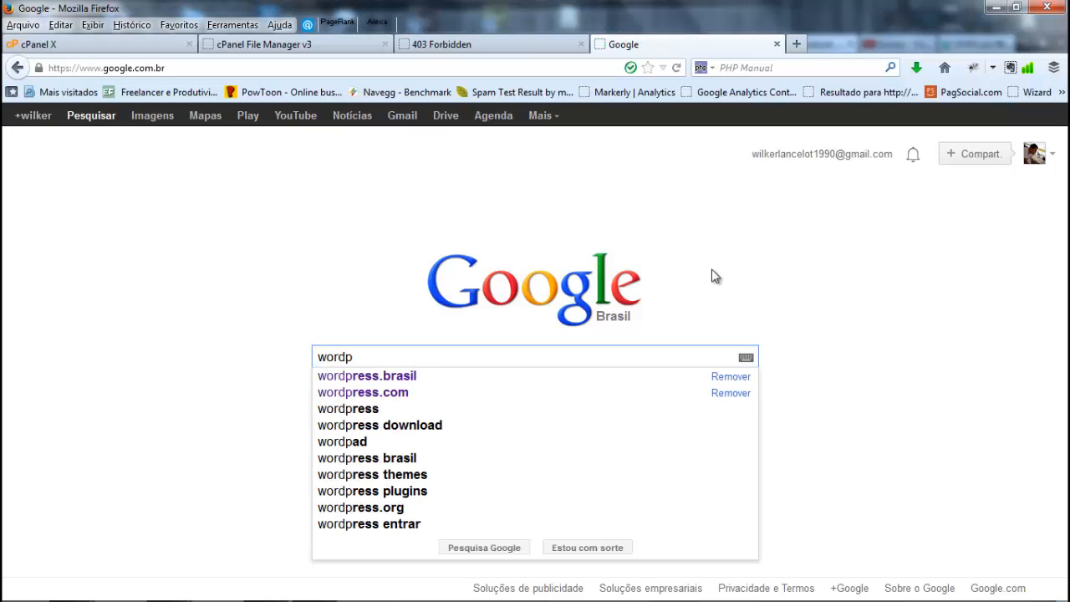
key("Down")
key("Return")
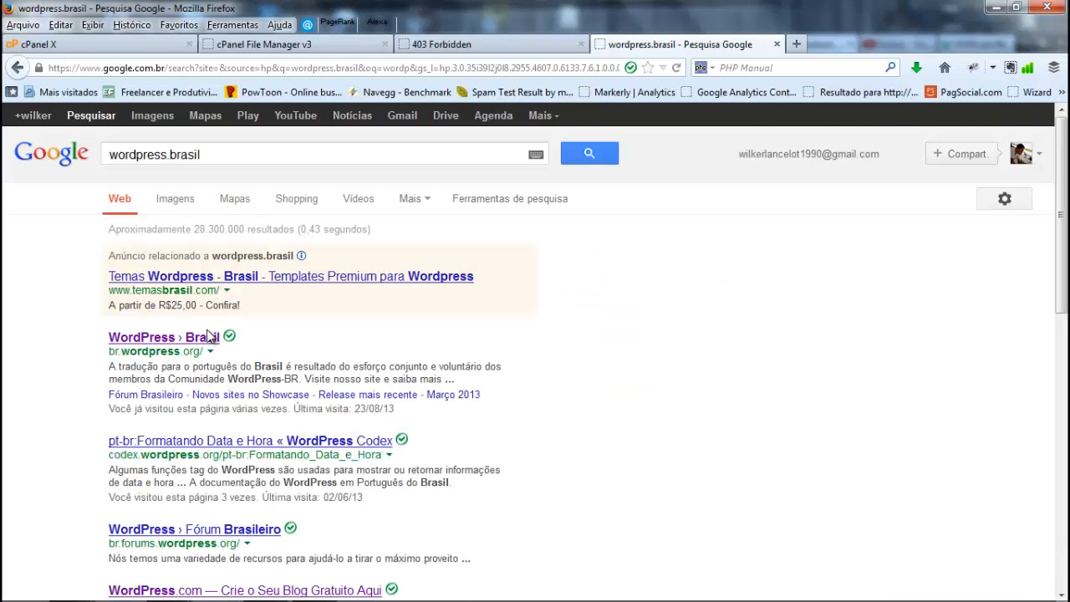
left_click(205, 337)
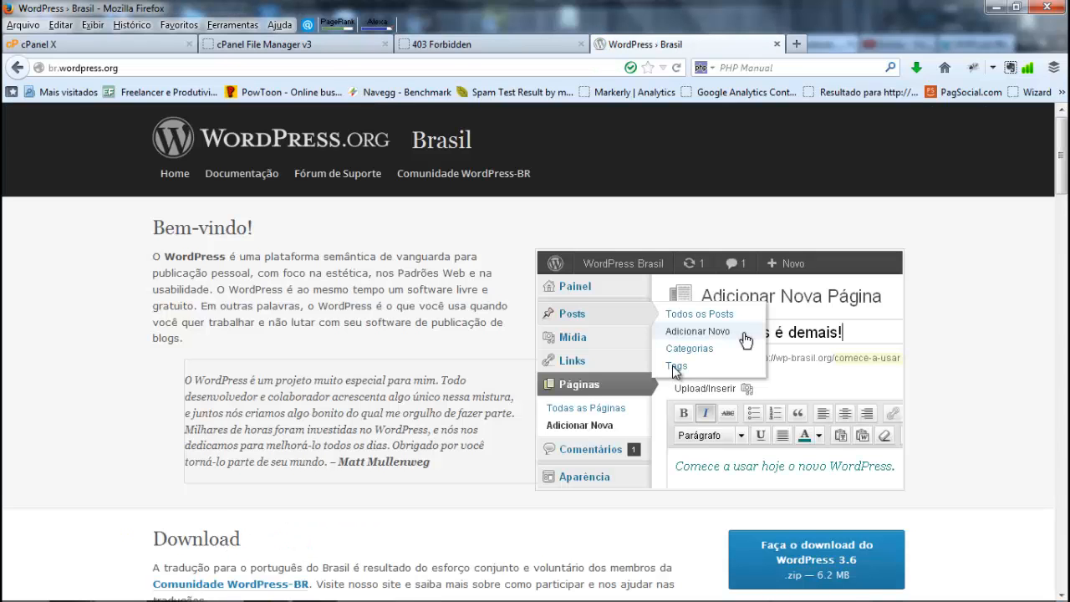
Step: Request the WordPress 3.6 .zip download from the Download section and cancel the save prompt
scroll(676, 372, "down", 1)
scroll(676, 371, "down", 5)
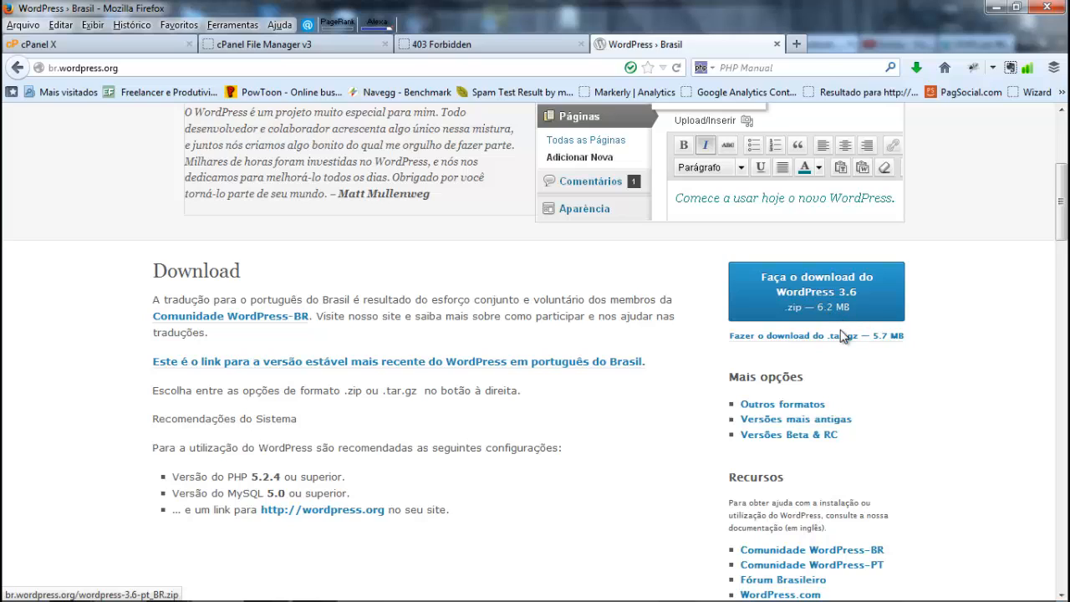
left_click(801, 304)
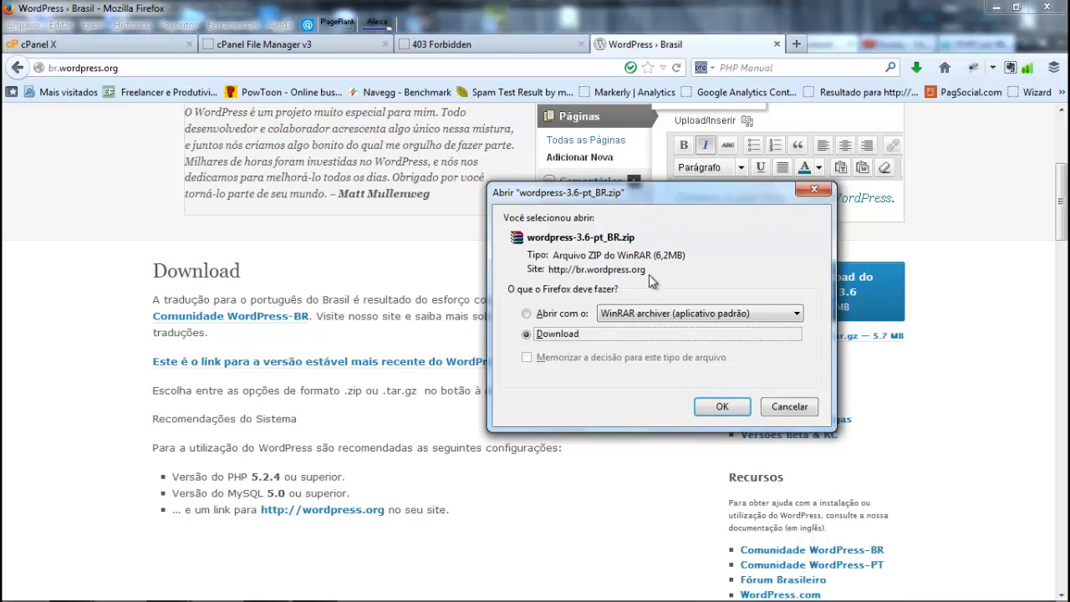
left_click(785, 407)
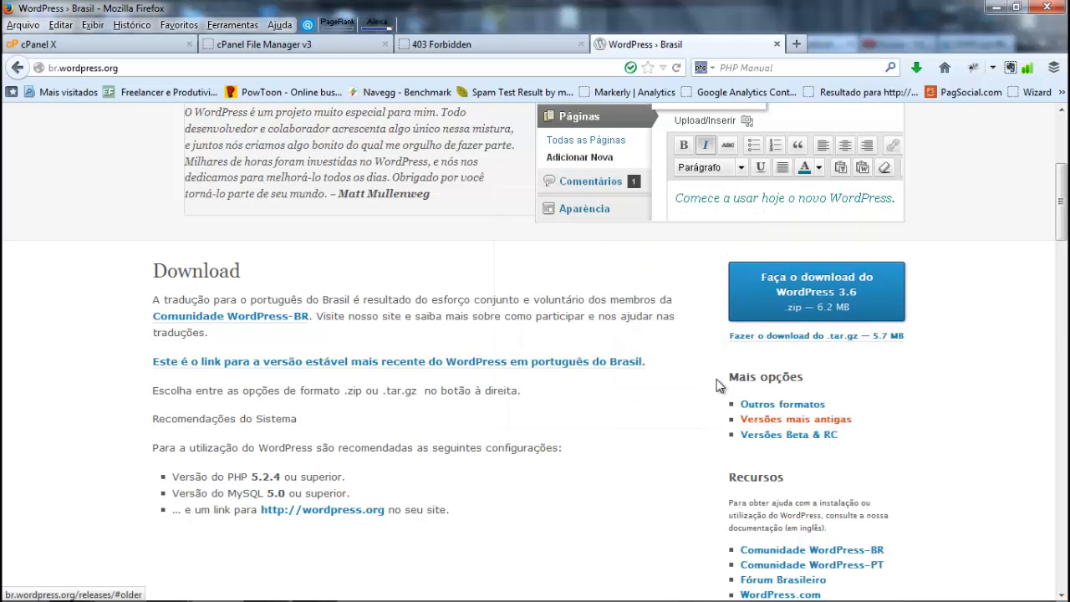
Step: Switch to the desktop, move the wordpress folder to a free spot and open it in a maximized window
key("super+d")
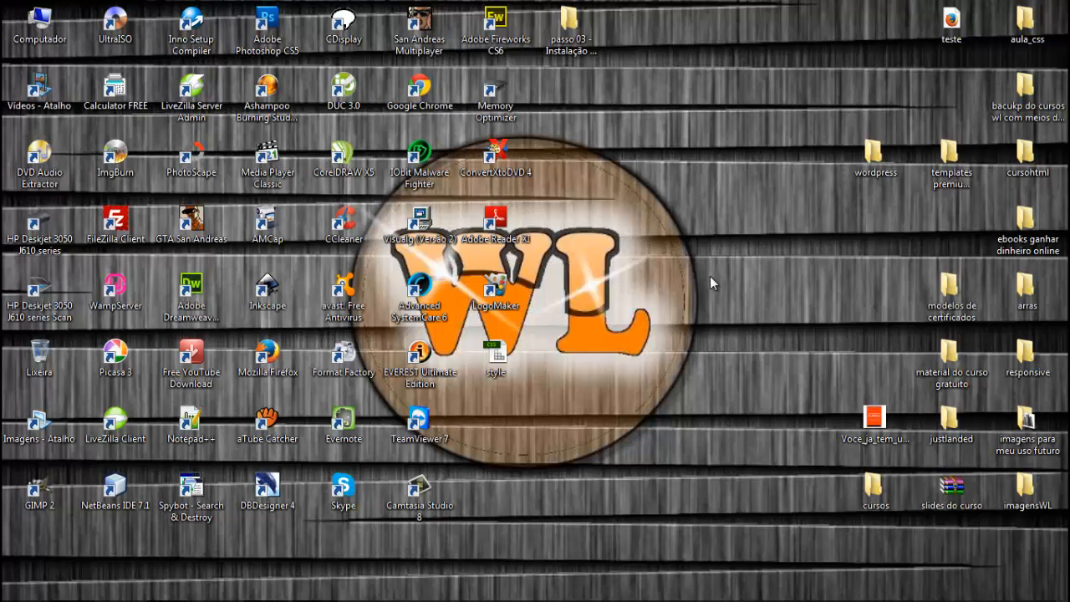
left_click_drag(895, 151, 743, 98)
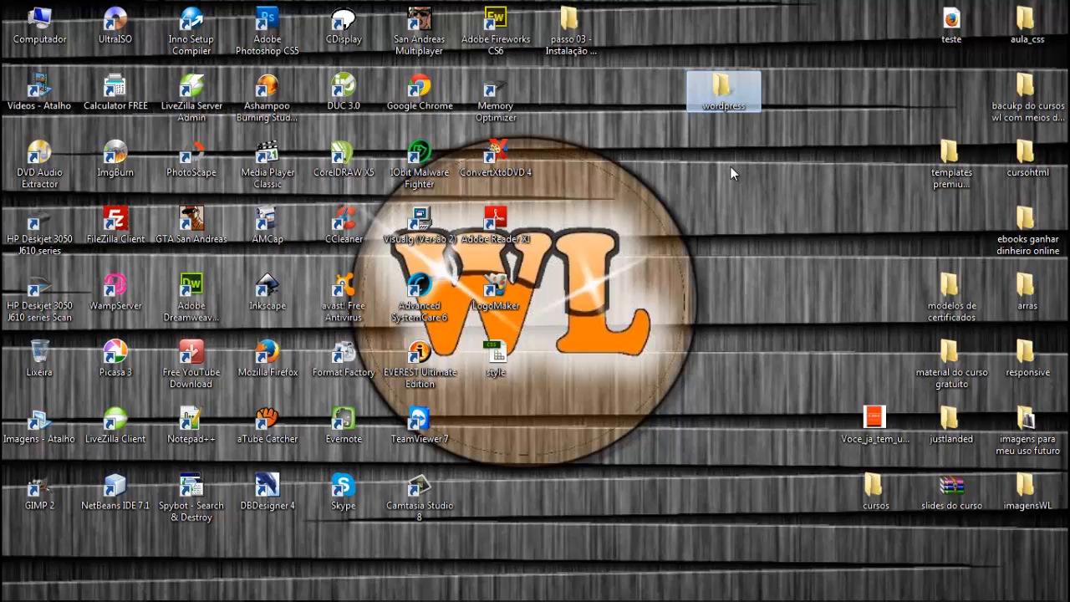
double_click(723, 92)
key("super+Up")
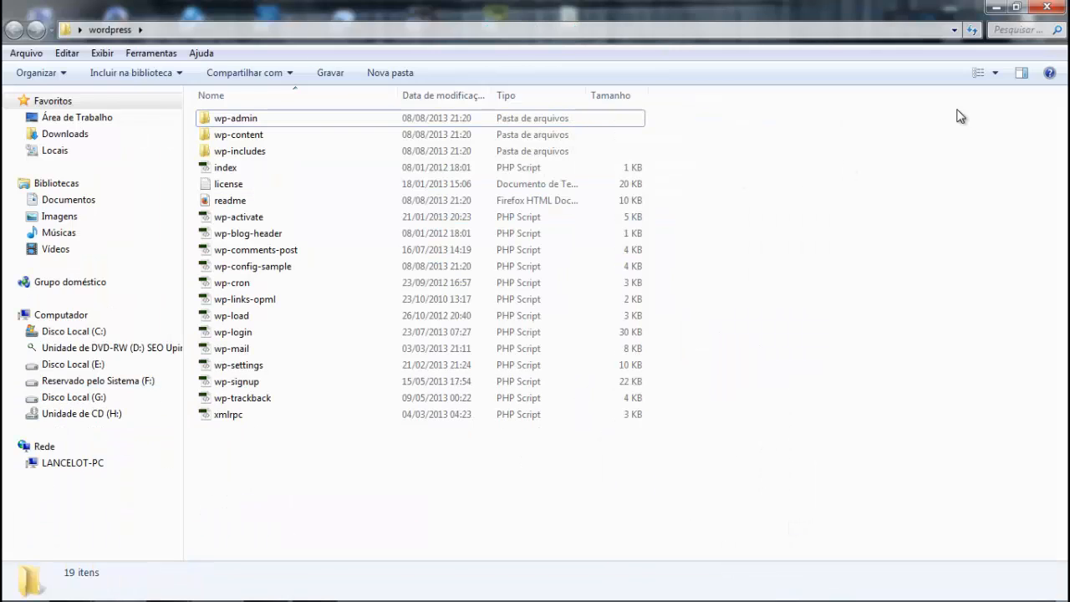
Step: Review the loose files in the wordpress folder from index to xmlrpc, and switch back to the WordPress Brasil page in Firefox
left_click_drag(644, 506, 295, 176)
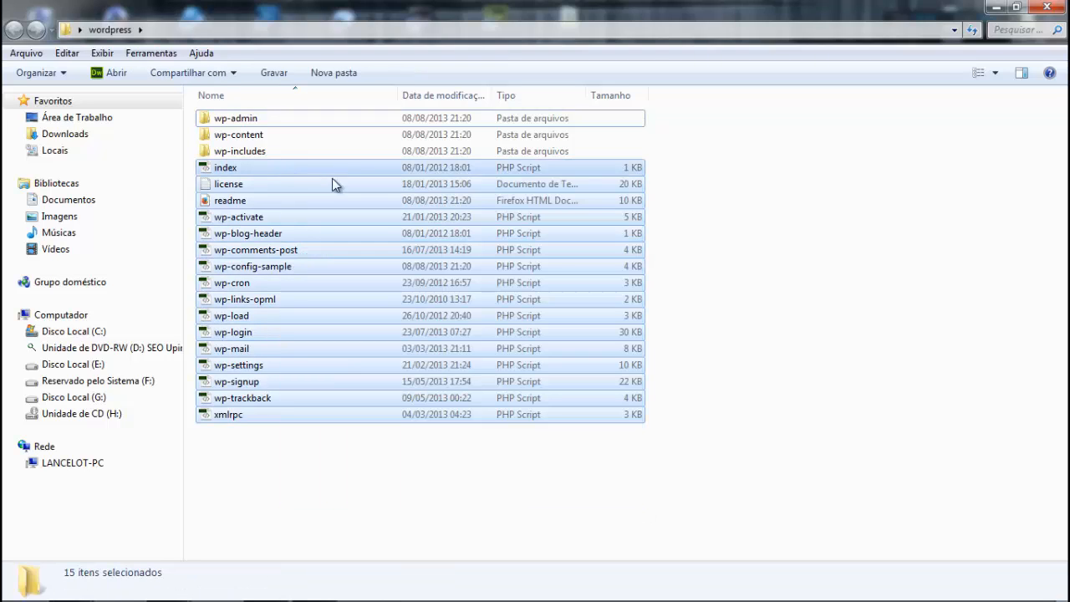
left_click(771, 306)
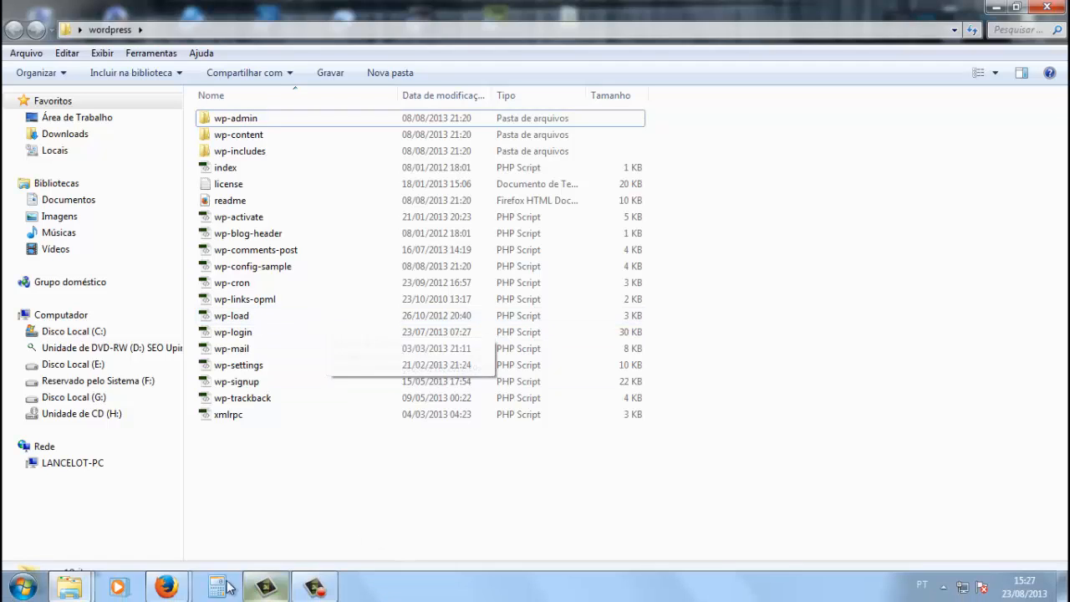
mouse_move(174, 590)
left_click(262, 539)
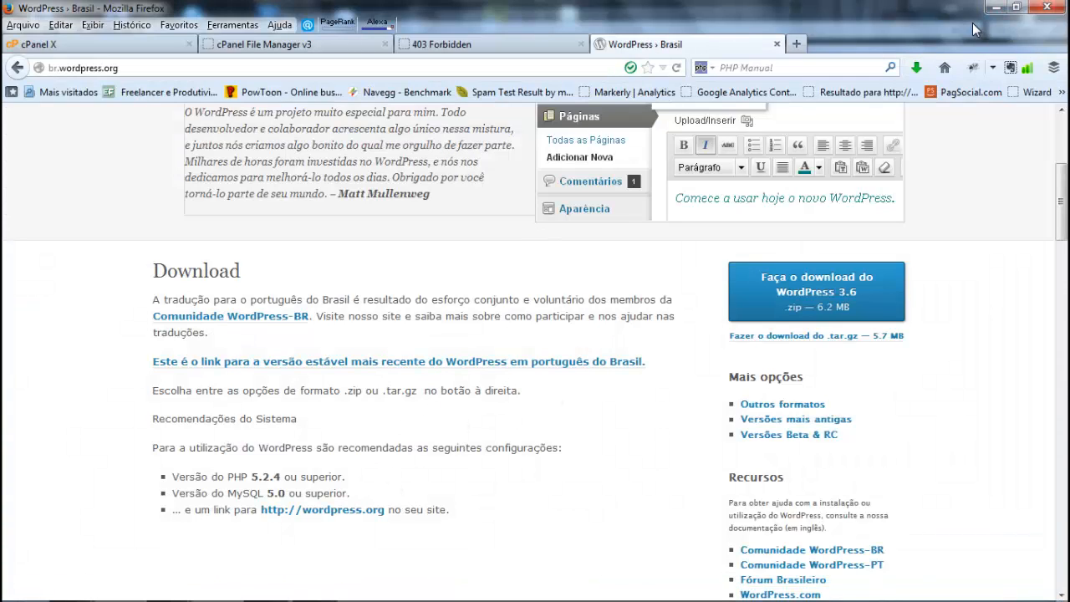
Step: Switch to the desktop and launch the FileZilla Client
left_click(995, 7)
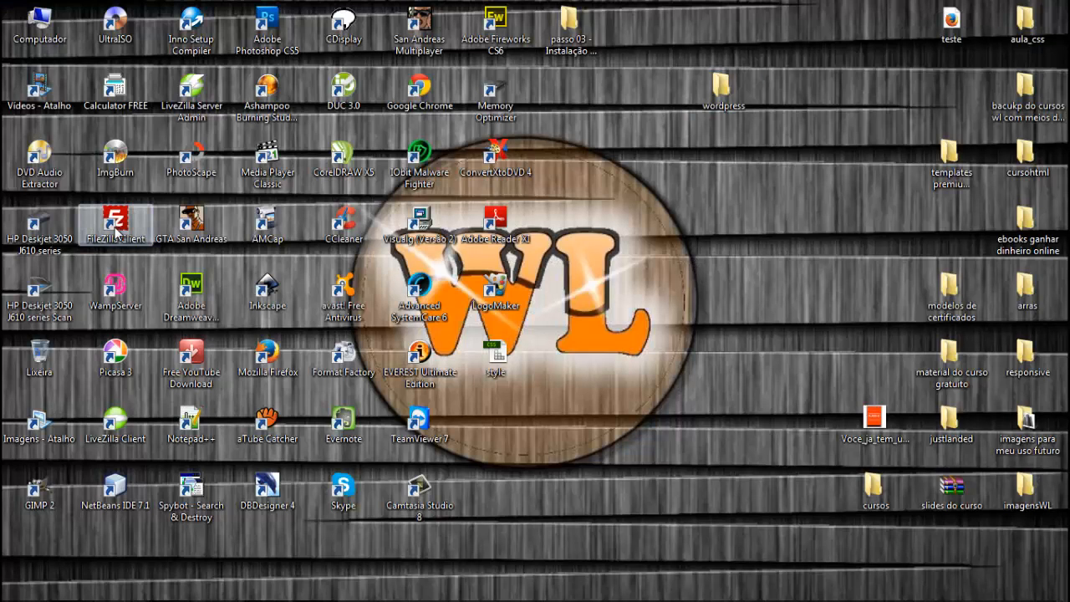
left_click(118, 225)
double_click(117, 224)
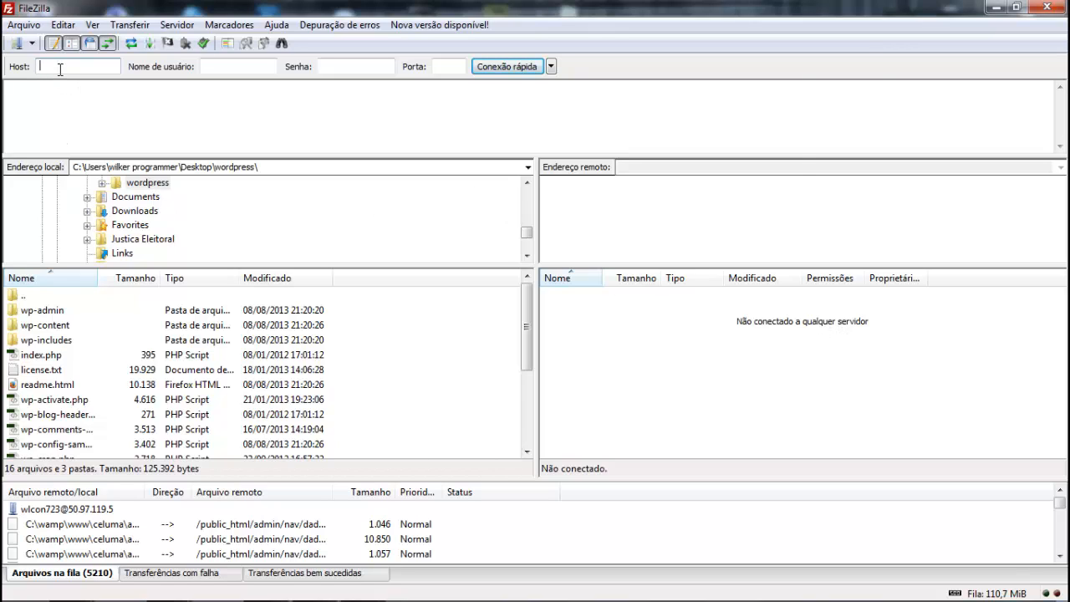
Step: Examine the quick-connection fields for the host, username, password and port
left_click(226, 63)
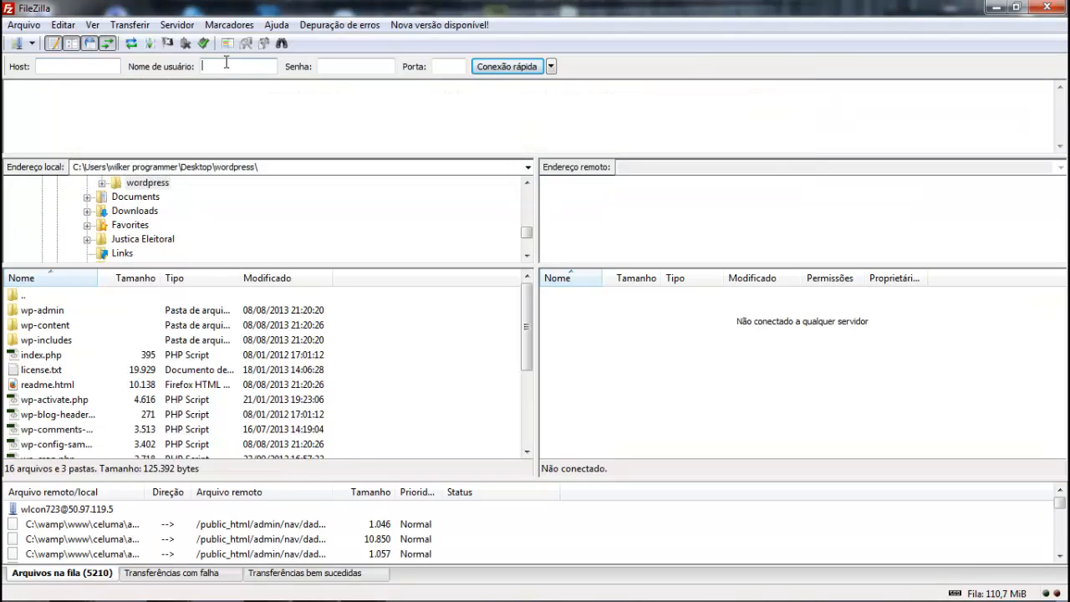
left_click(334, 69)
left_click(436, 70)
left_click(60, 67)
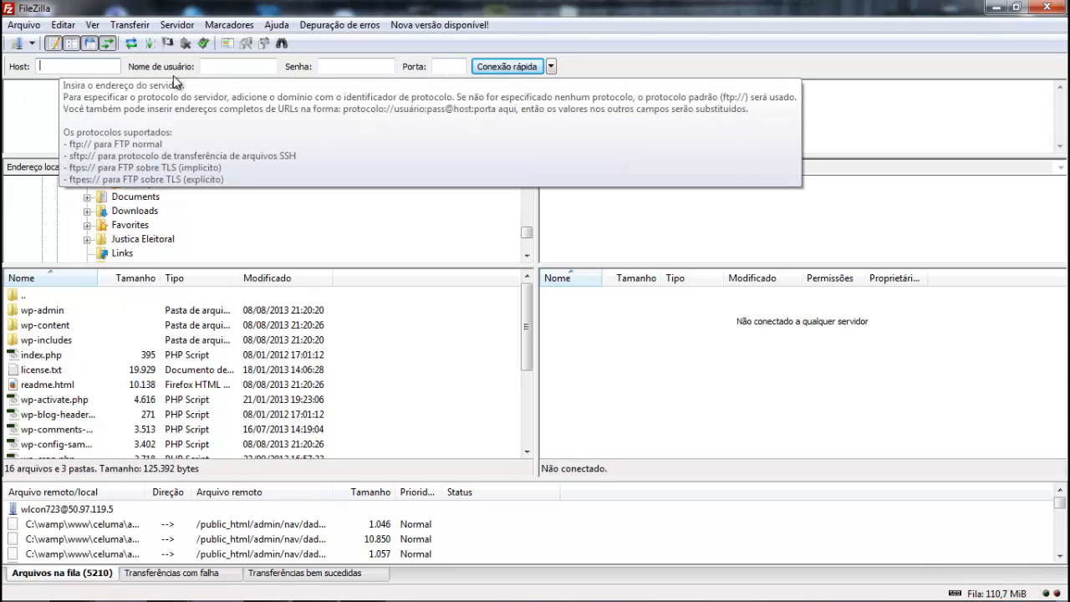
left_click(355, 67)
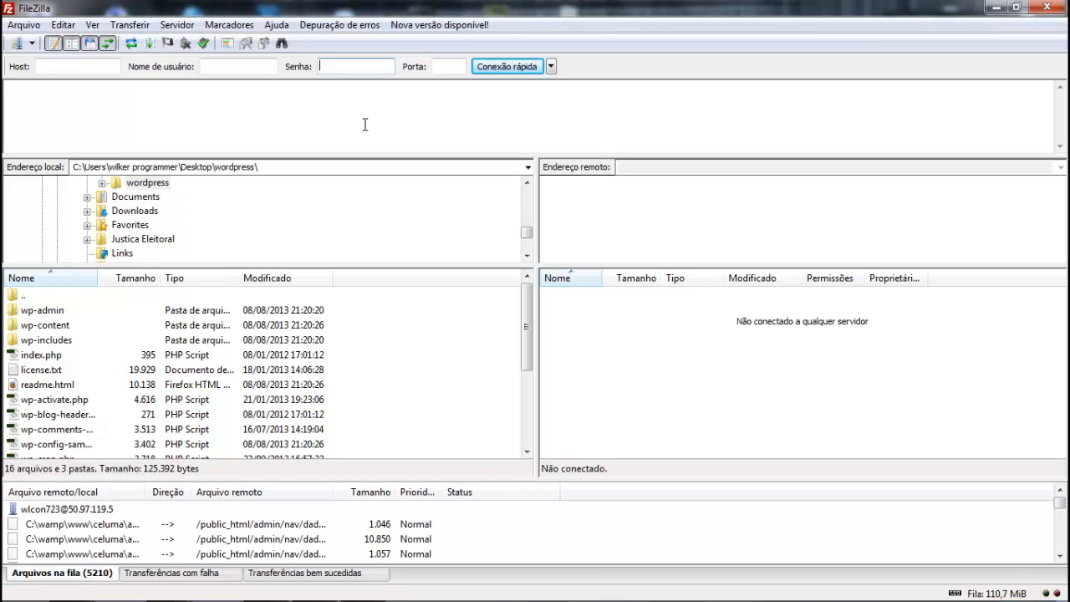
Step: Connect to the saved wlconsultoria site from the Site Manager and open the remote /www/teste folder
left_click(16, 44)
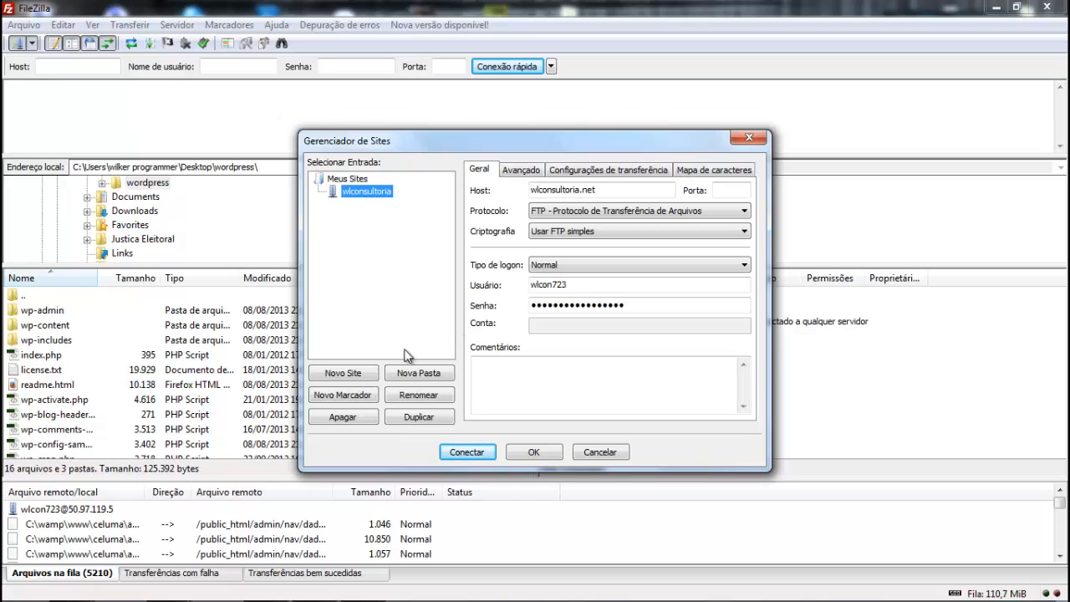
left_click(480, 452)
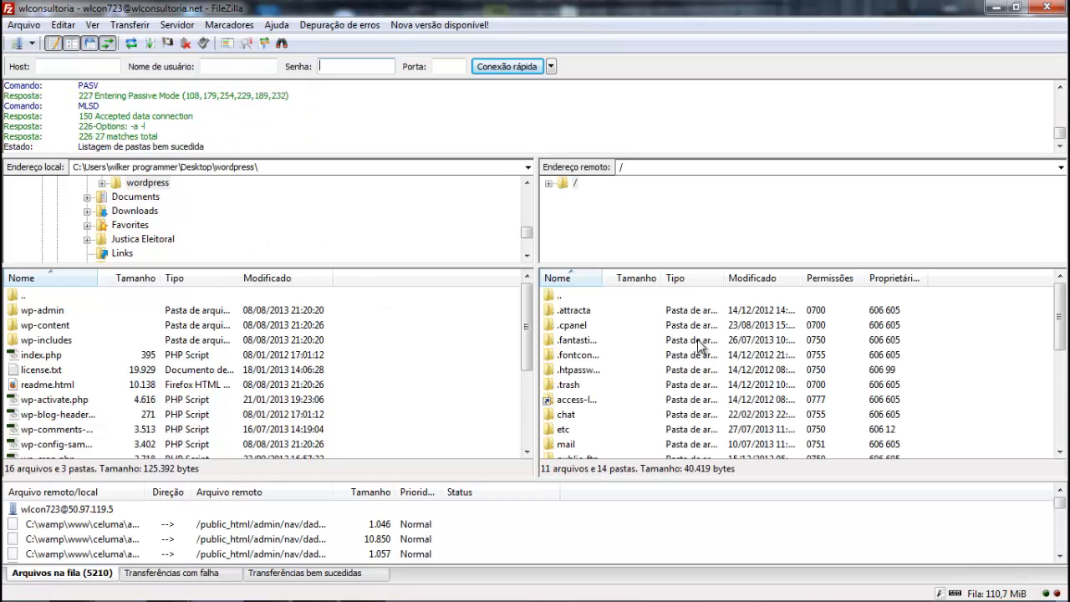
left_click(624, 357)
scroll(625, 361, "down", 1)
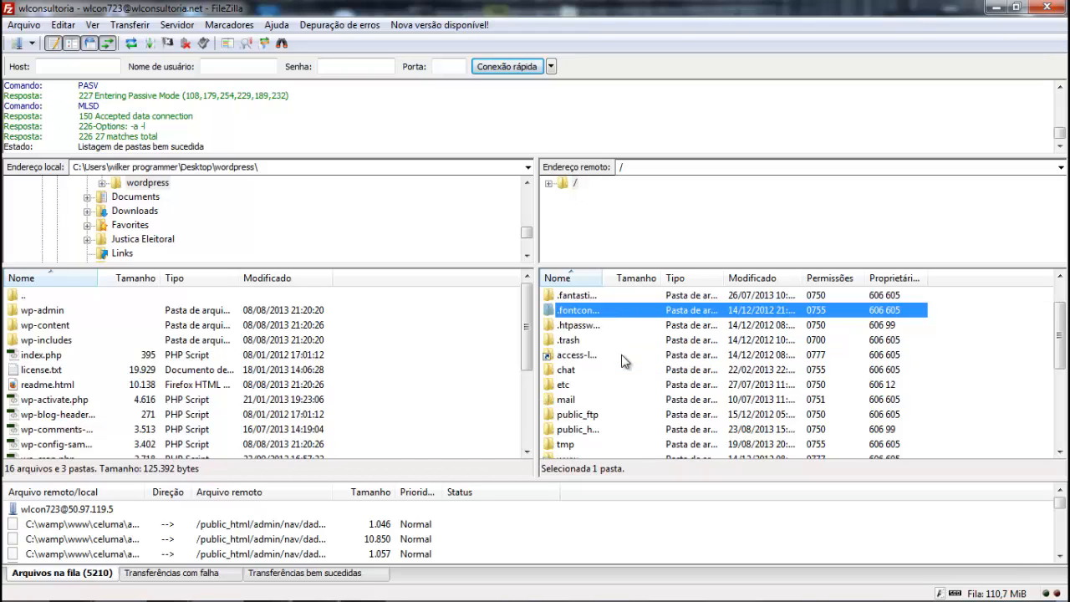
scroll(624, 361, "down", 2)
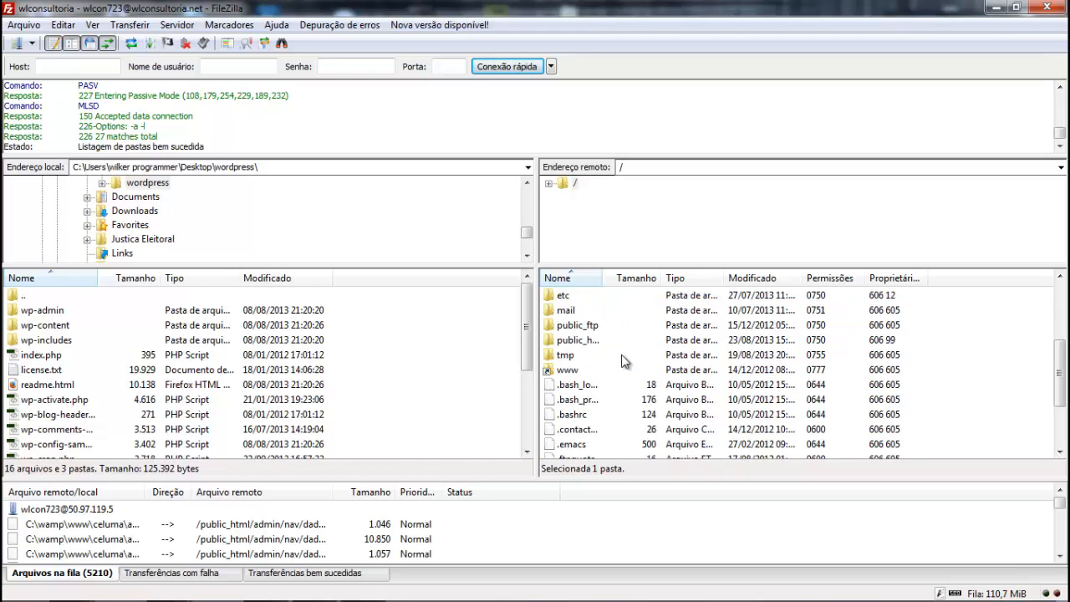
double_click(565, 372)
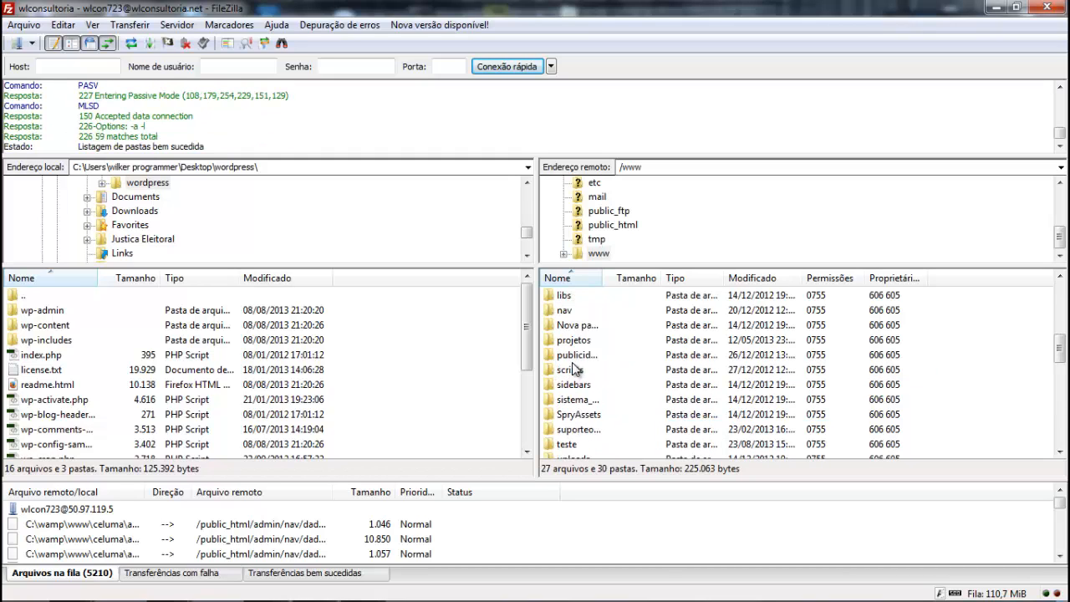
scroll(572, 370, "down", 3)
scroll(569, 380, "up", 2)
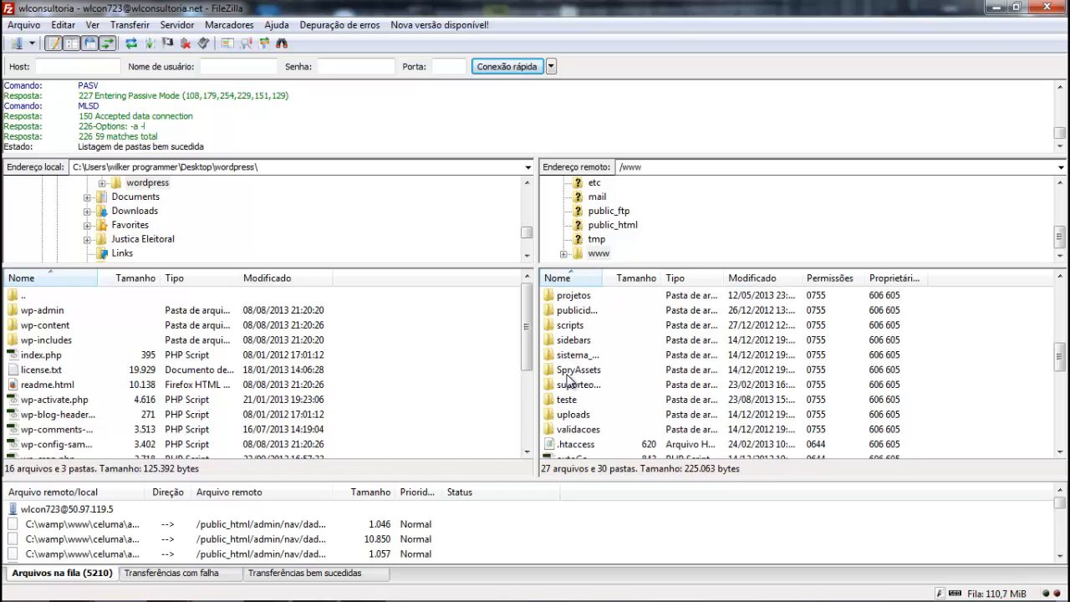
double_click(563, 399)
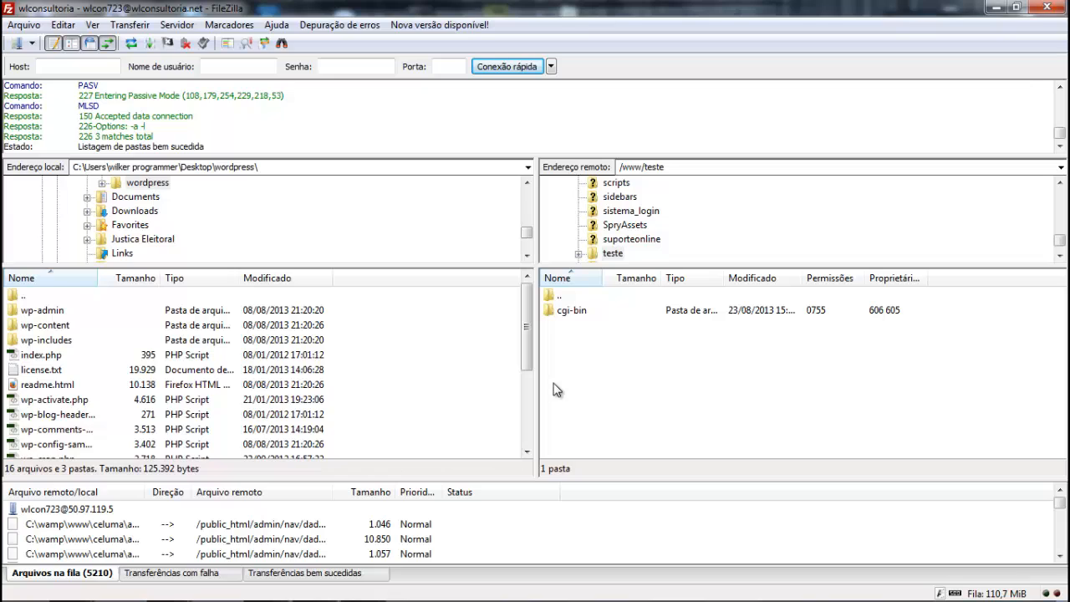
Step: Go up to the local Desktop folder and reopen the wordpress folder from there
double_click(16, 299)
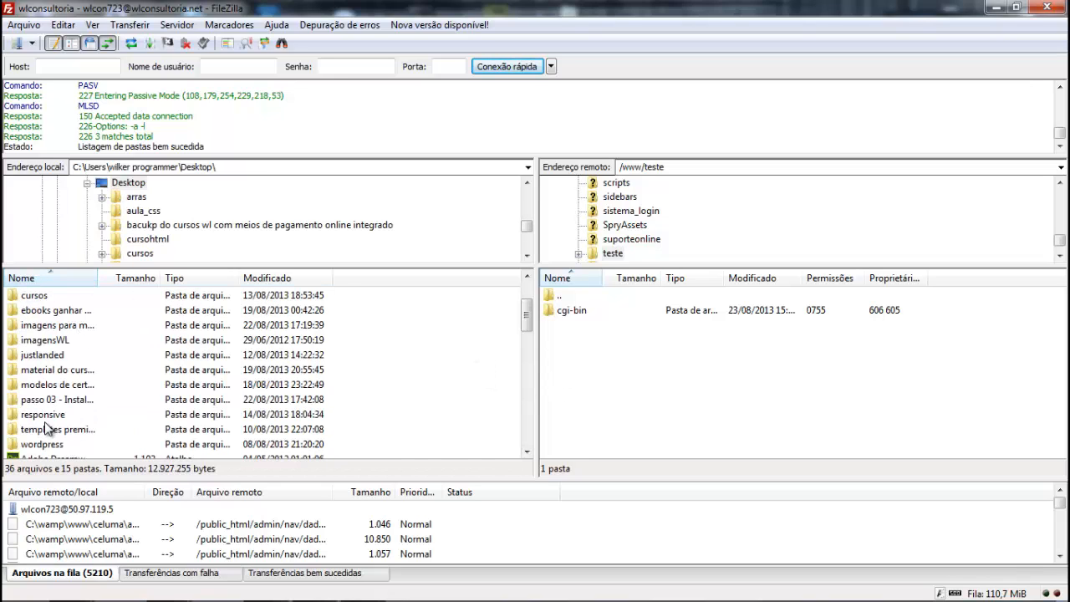
left_click(46, 446)
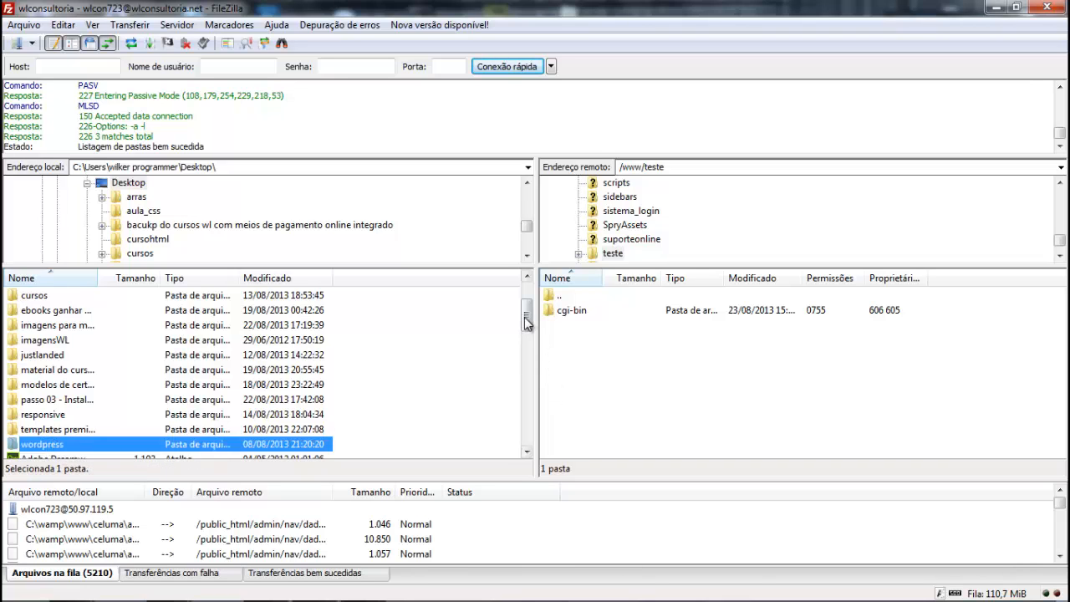
left_click_drag(527, 320, 527, 334)
double_click(52, 369)
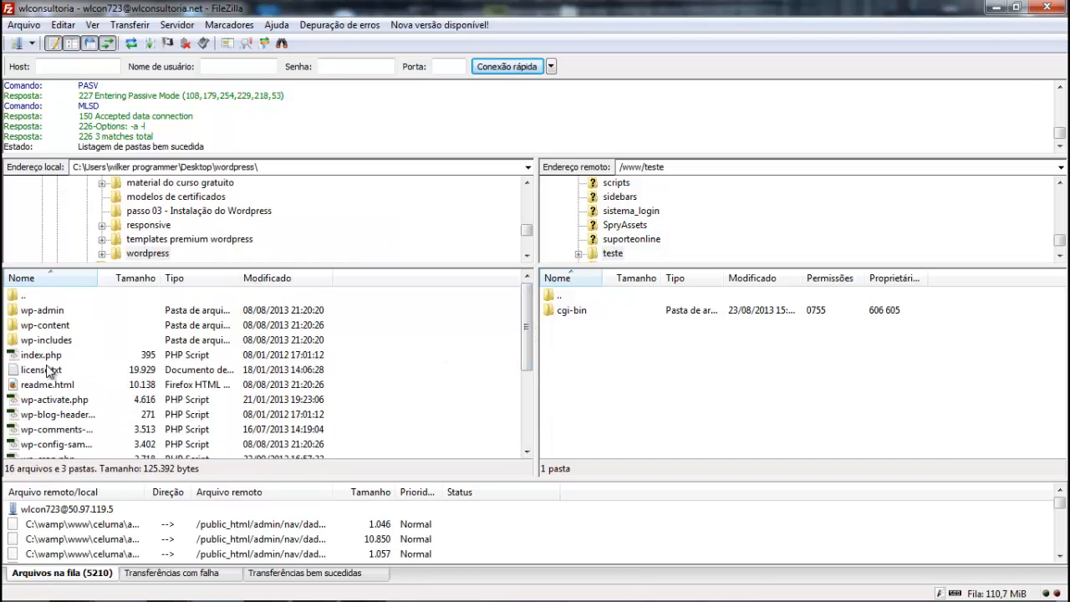
Step: Upload all files and folders of the local wordpress folder, from wp-admin to xmlrpc.php, to the remote teste folder
left_click(43, 312)
key("shift+Down")
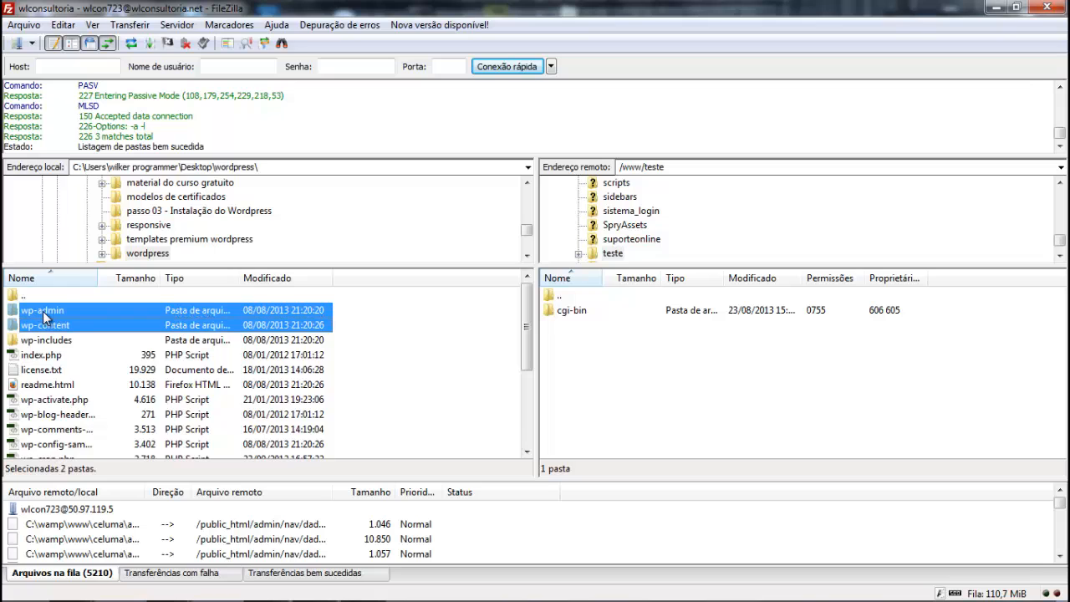
key("shift+Down")
key("shift+Down")
key("shift+Down")
key("shift+Down")
key("shift+Down")
key("shift+Down")
key("shift+Down")
key("shift+Down")
key("shift+Down")
key("shift+Down")
key("shift+Down")
key("shift+Down")
key("shift+Down")
key("shift+Down")
key("shift+Down")
key("shift+Down")
key("shift+Down")
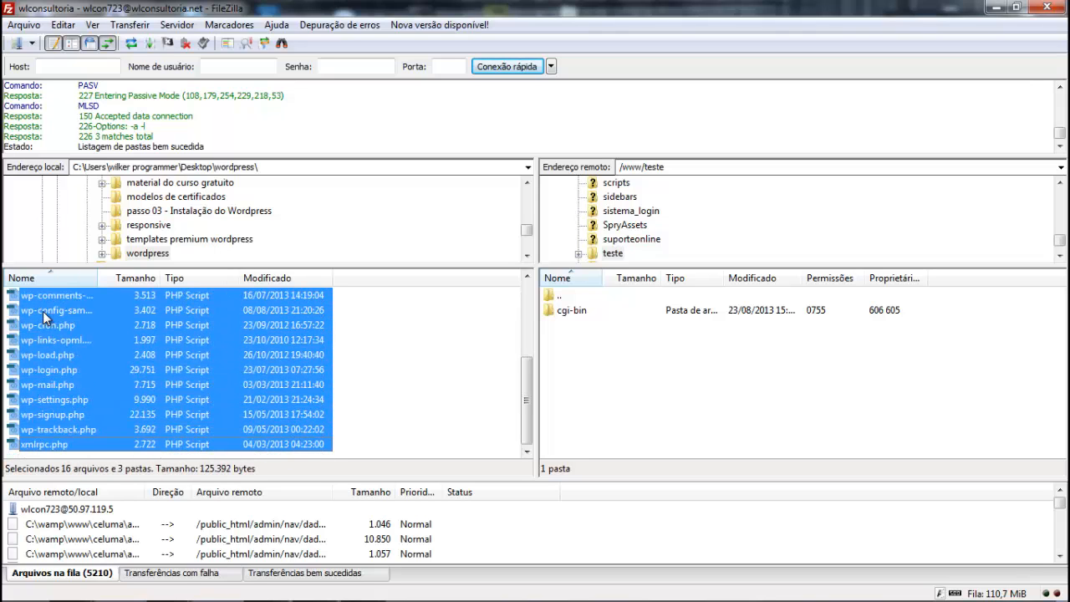
right_click(42, 311)
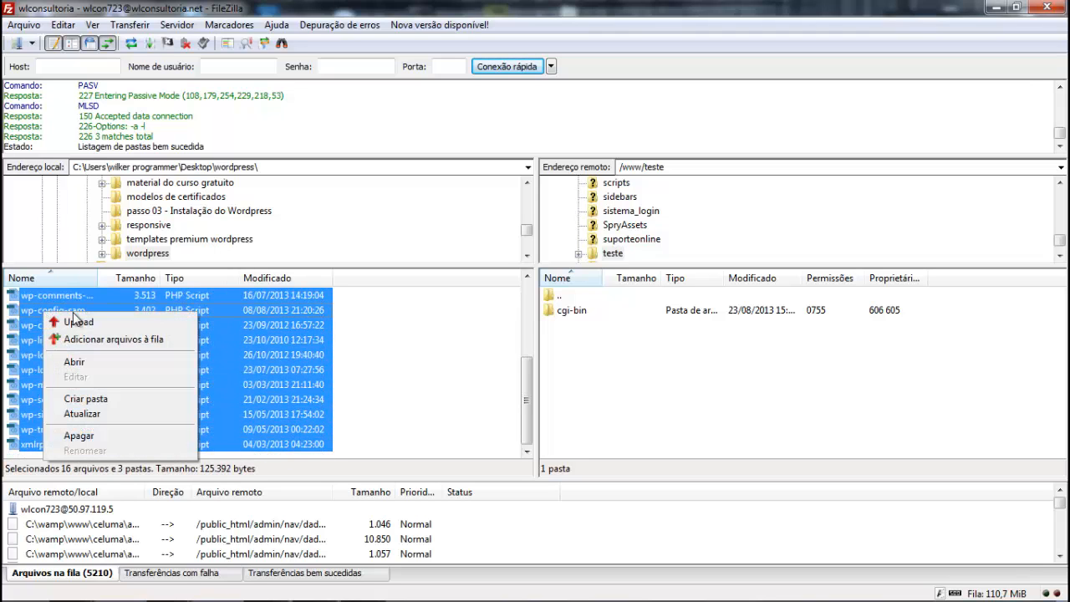
left_click(78, 320)
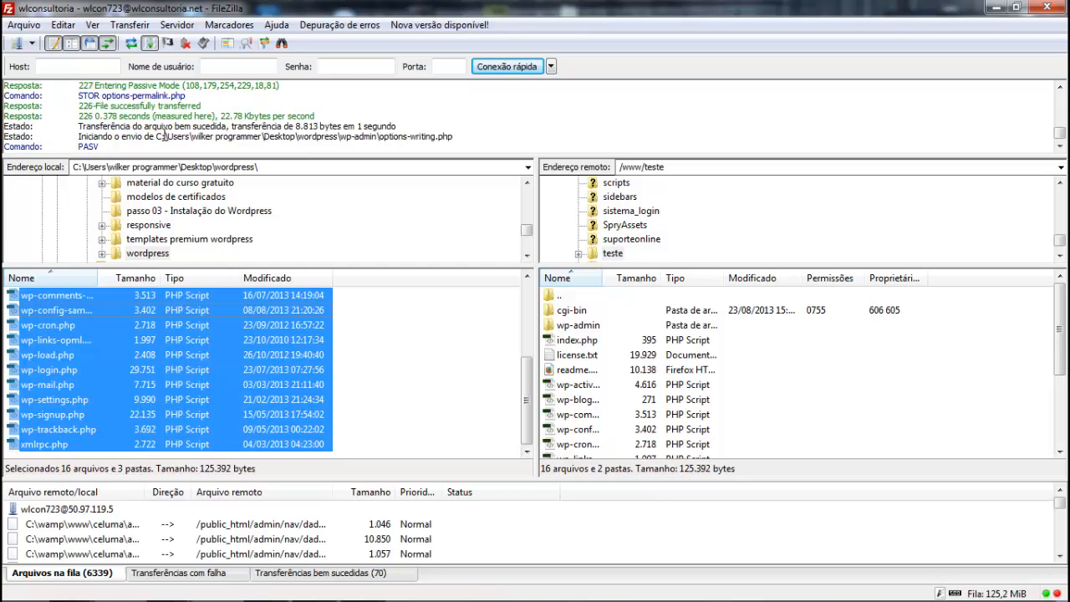
Step: Switch to Firefox and go to the start of the cPanel home page while the upload runs
mouse_move(189, 599)
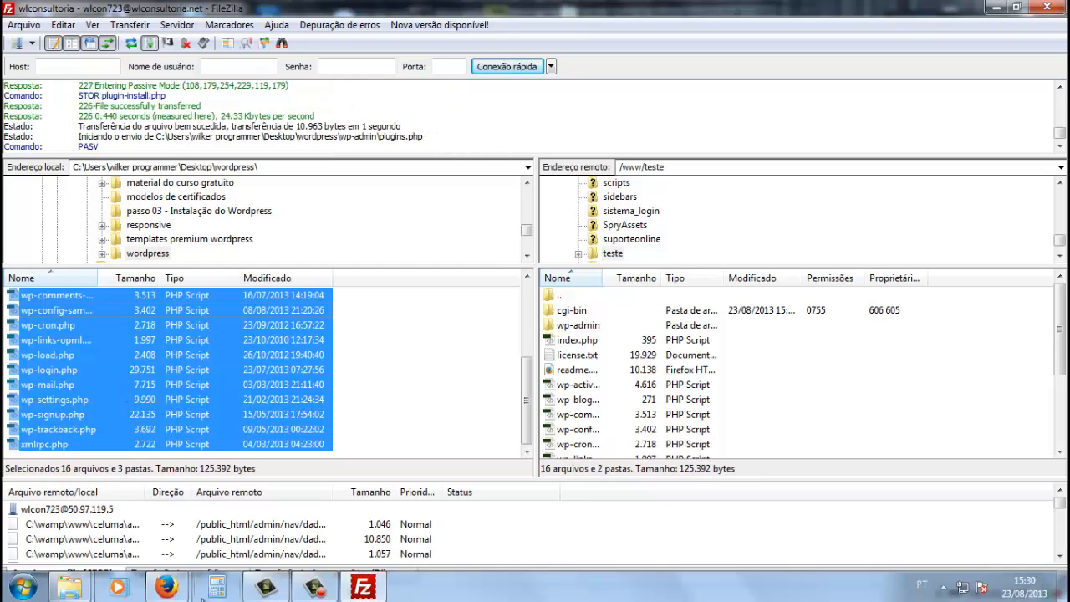
left_click(262, 506)
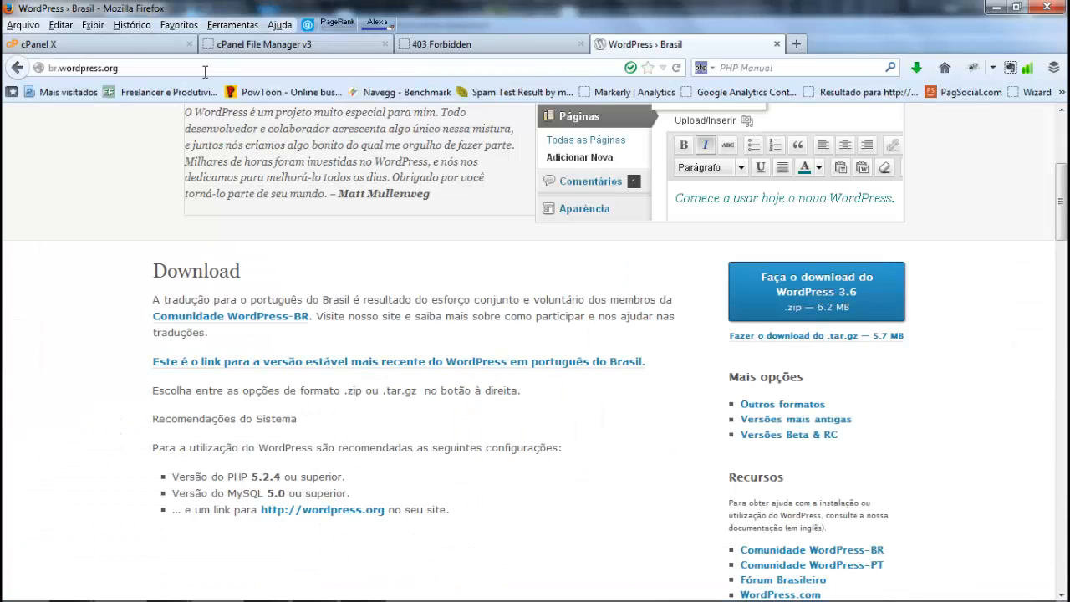
left_click(136, 48)
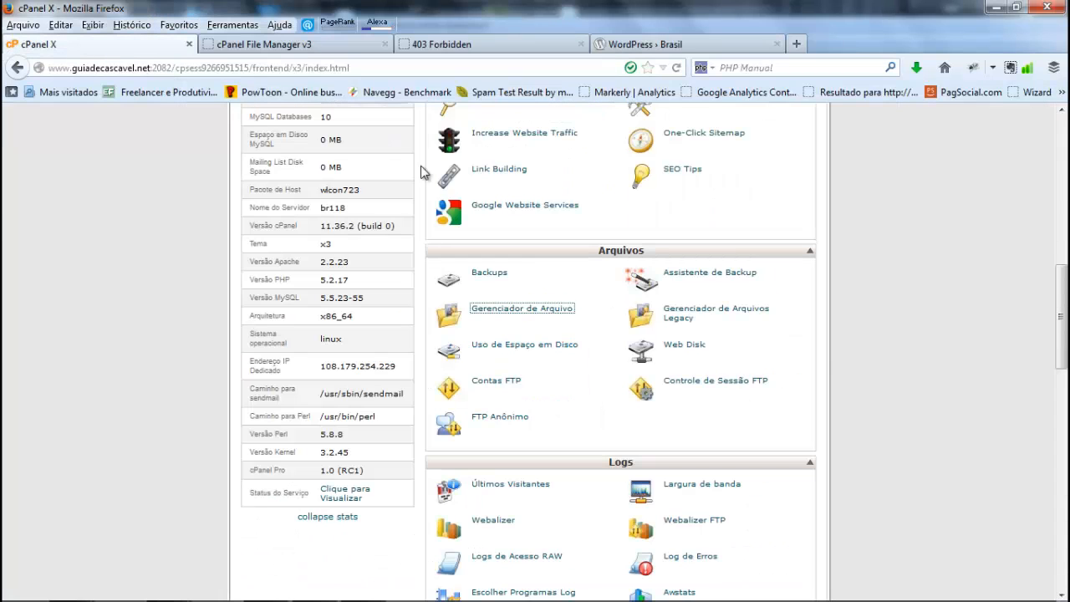
scroll(822, 352, "up", 10)
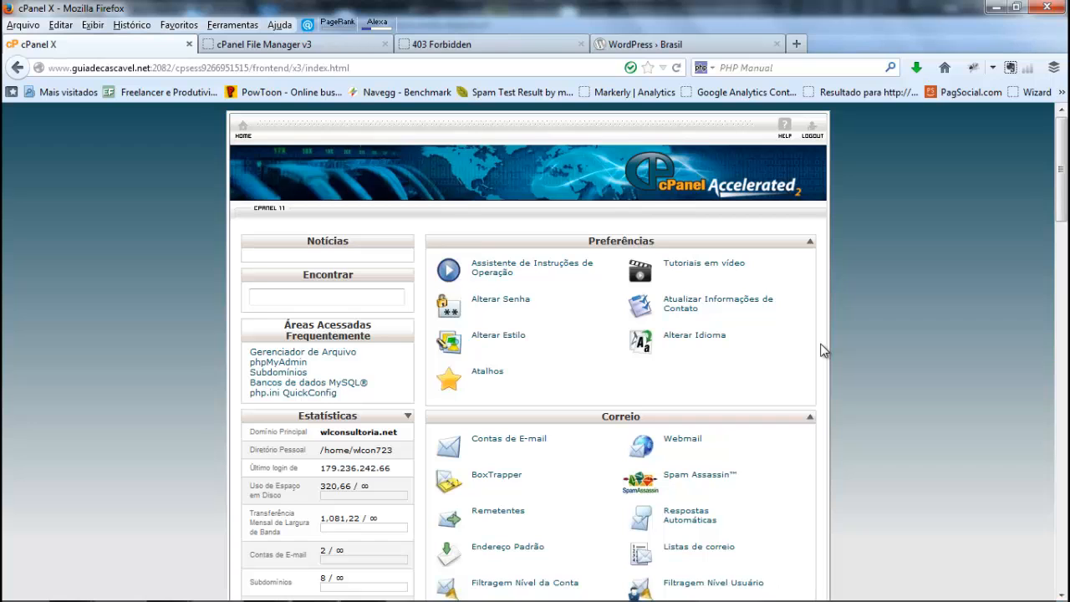
Step: Look at the Subdomínios page from the Domínios section and return to the cPanel home page
scroll(834, 331, "down", 12)
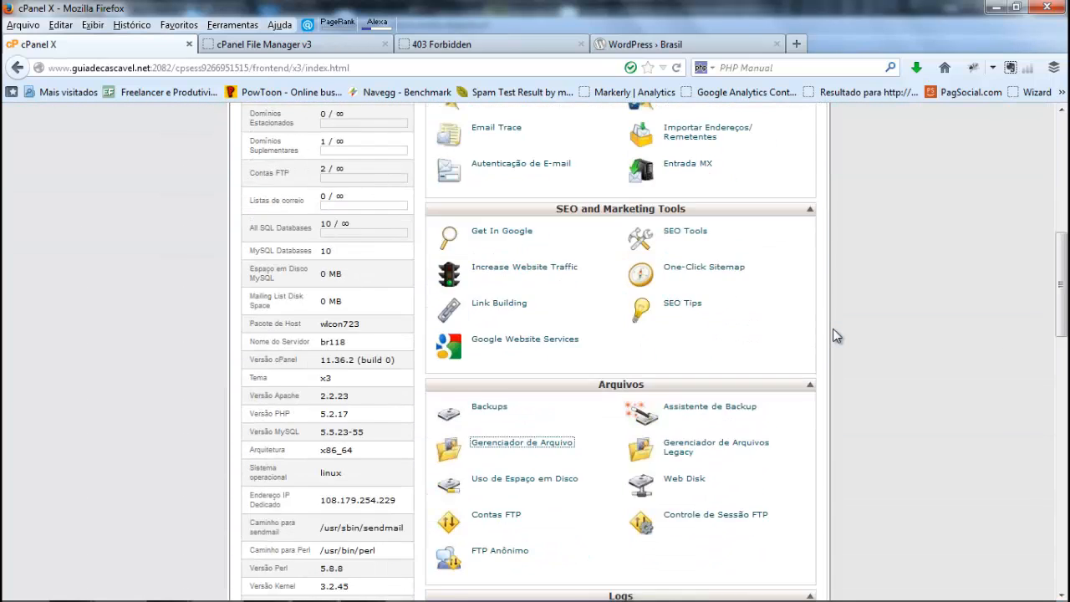
scroll(836, 335, "down", 10)
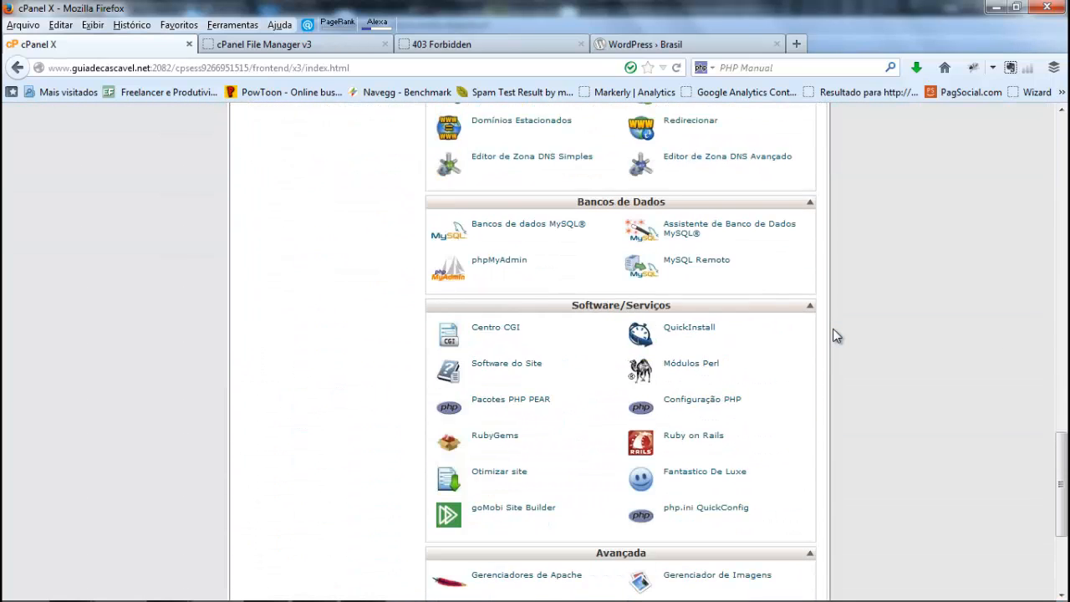
scroll(836, 335, "up", 4)
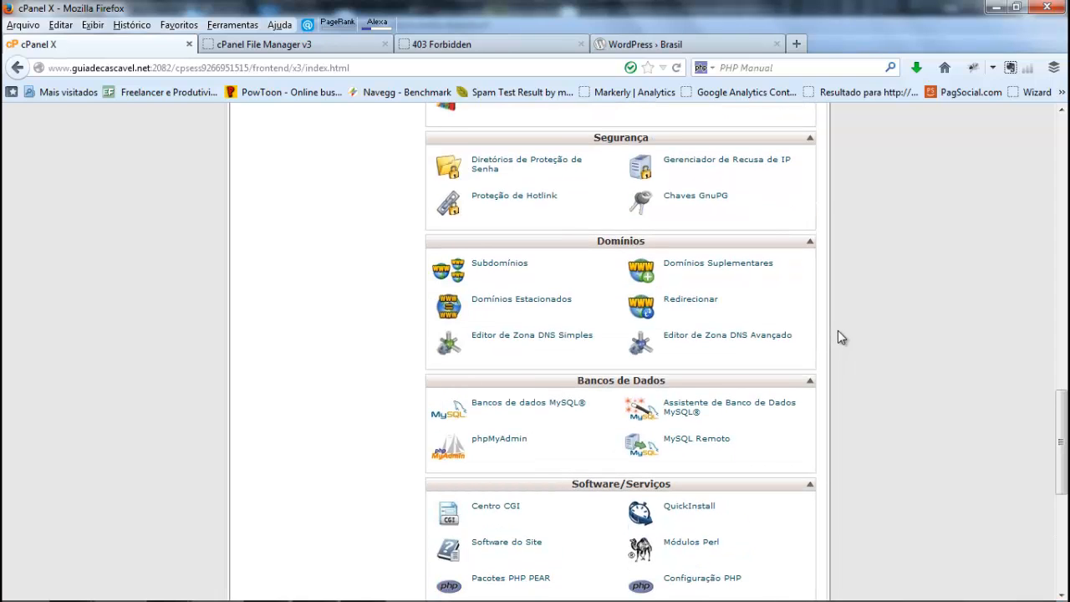
left_click(502, 266)
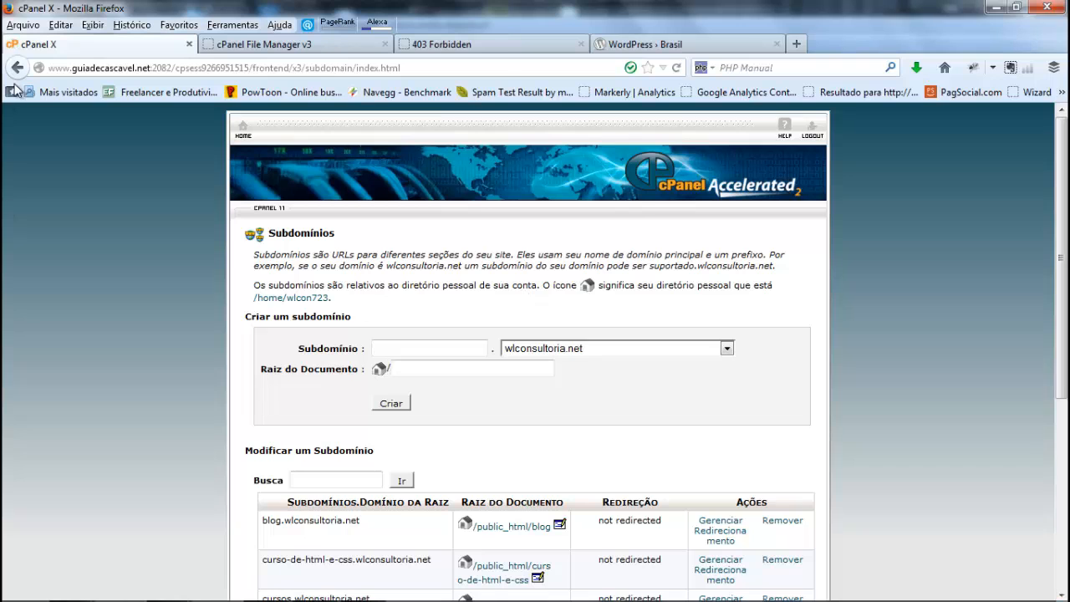
left_click(17, 67)
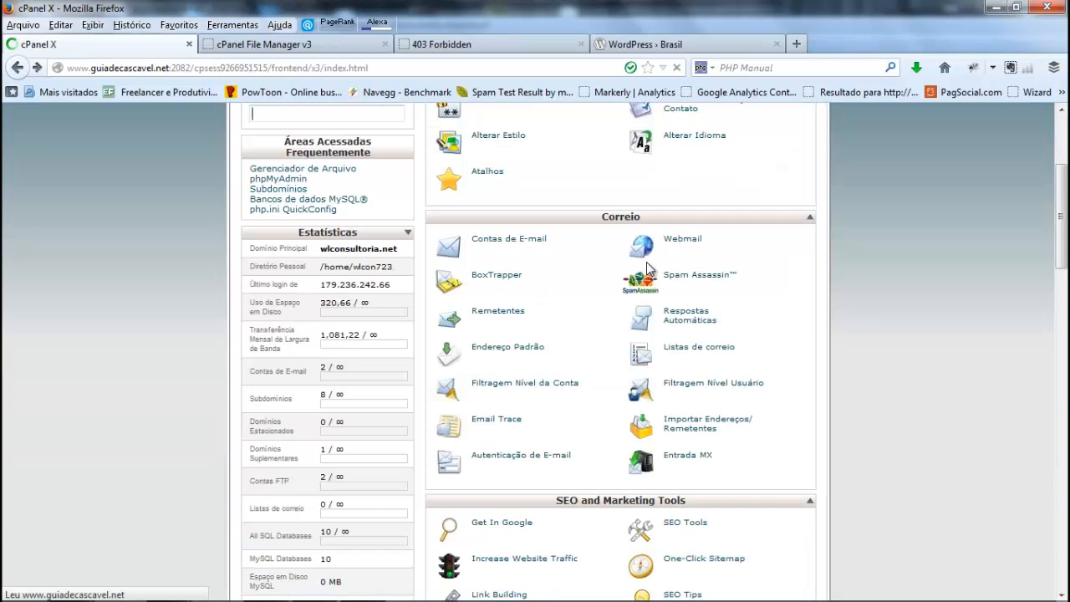
Step: Open the Bancos de dados MySQL page from the Bancos de Dados section
scroll(647, 264, "down", 10)
scroll(646, 265, "down", 10)
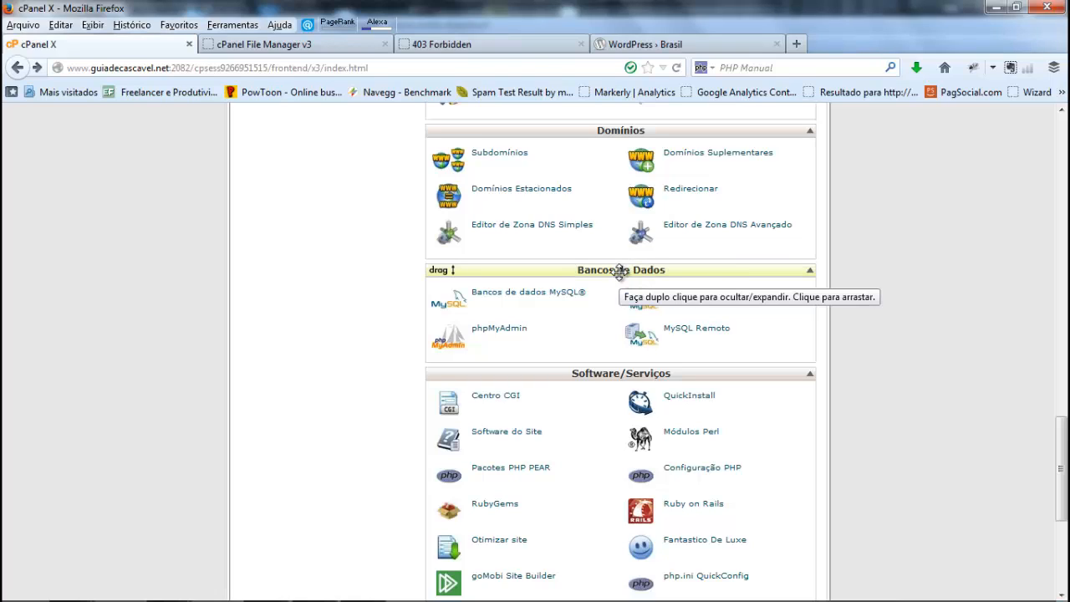
left_click(520, 297)
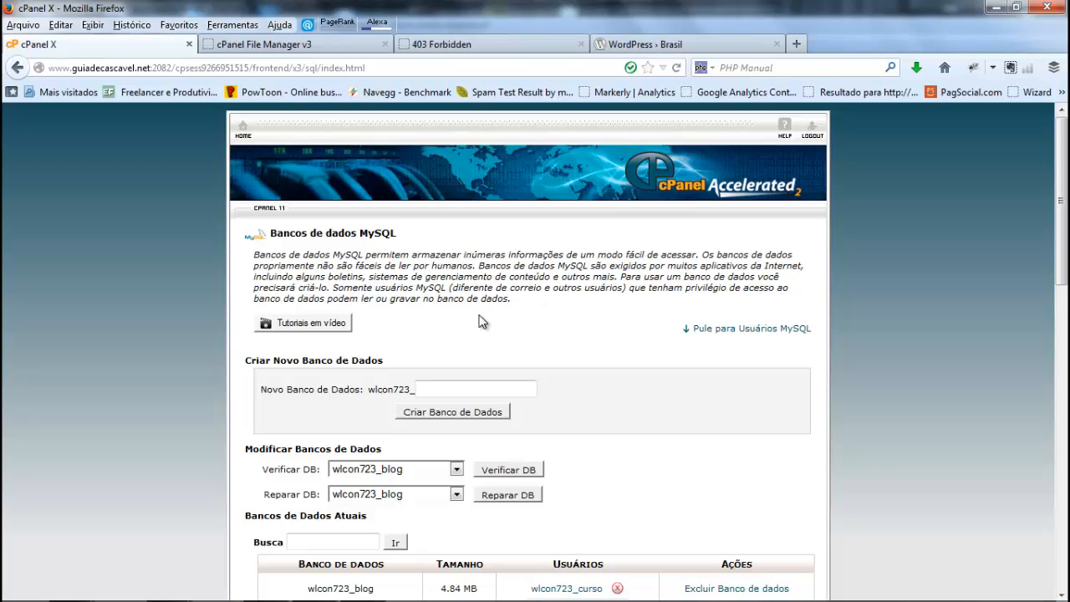
Step: Try to create a new MySQL database named teste, show the details of the problem and return to the databases page
scroll(482, 322, "down", 4)
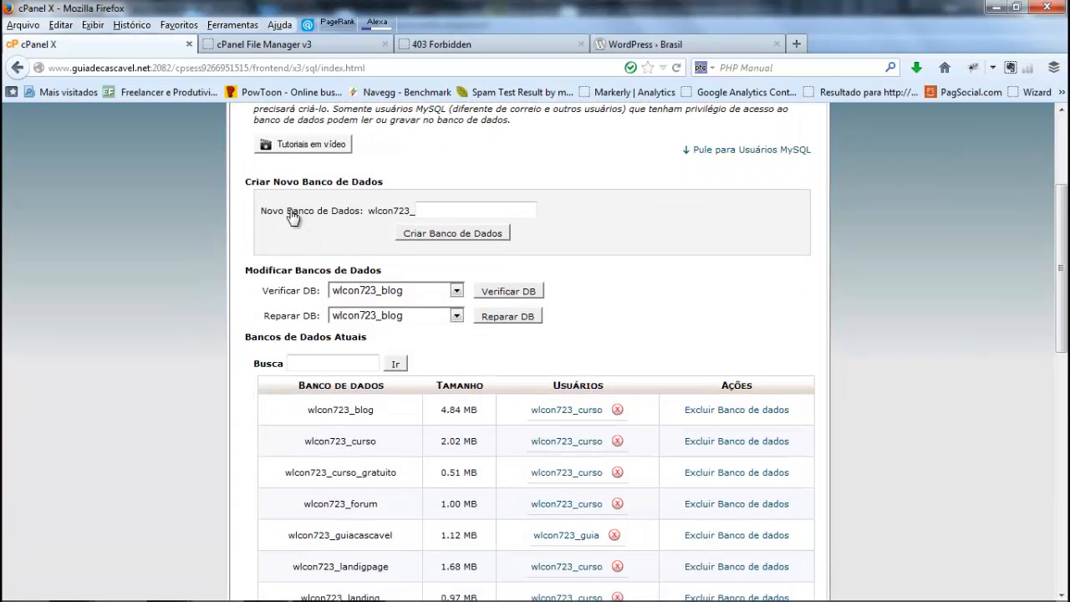
left_click(439, 211)
type("teste")
left_click(442, 236)
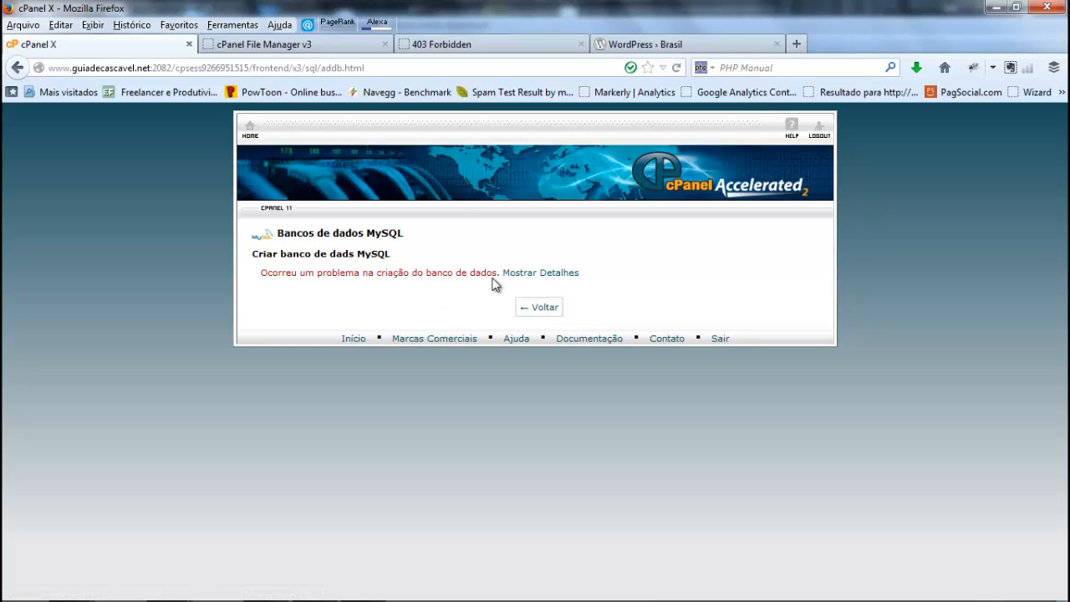
left_click(560, 278)
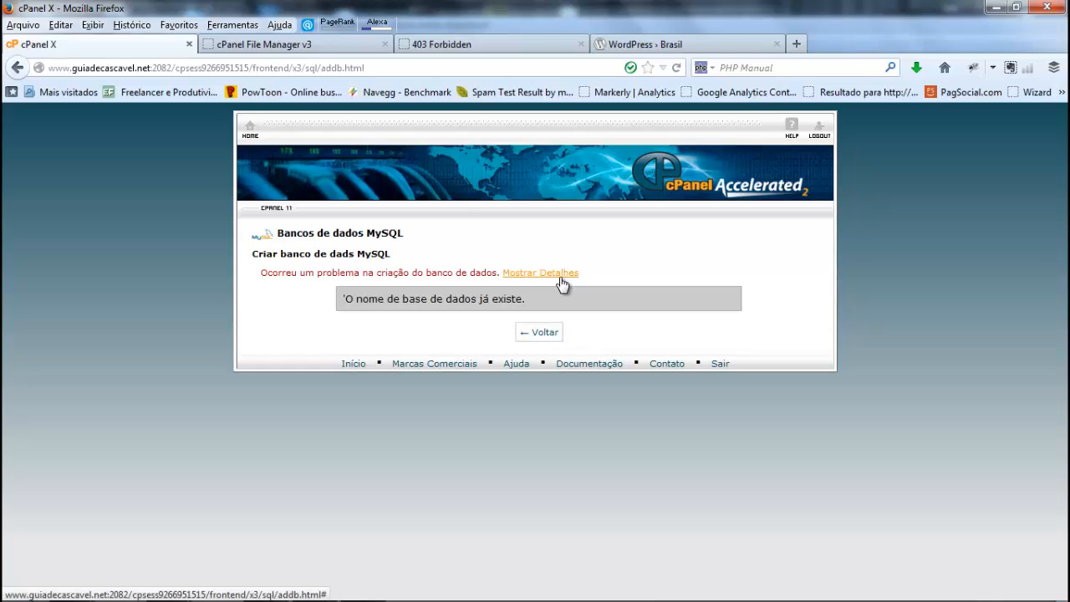
left_click(533, 341)
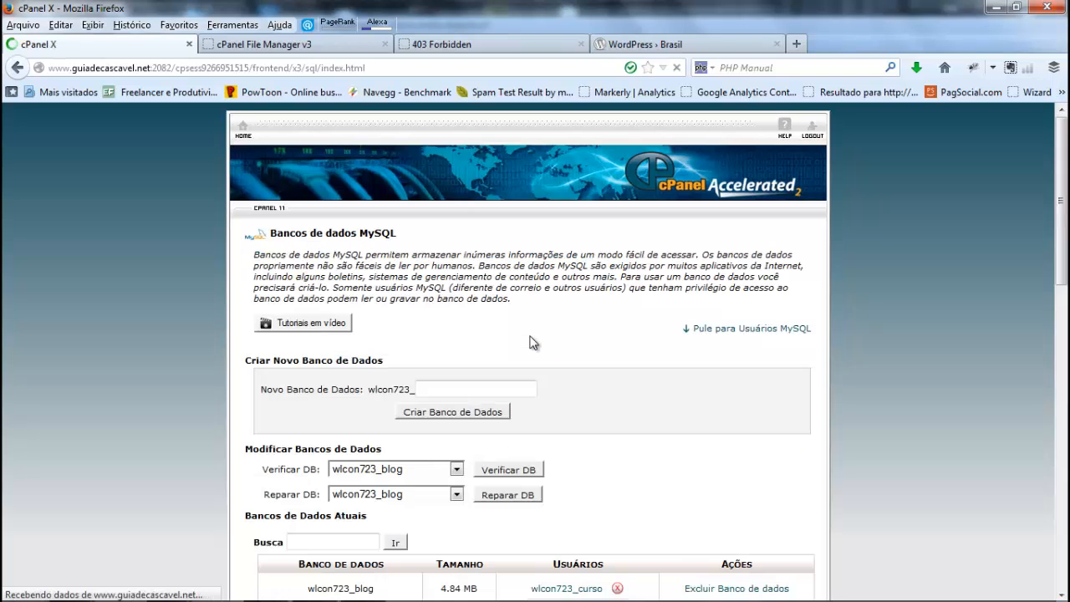
Step: Find the teste database in the Bancos de Dados Atuais list and highlight its name
scroll(533, 342, "down", 5)
scroll(534, 341, "down", 2)
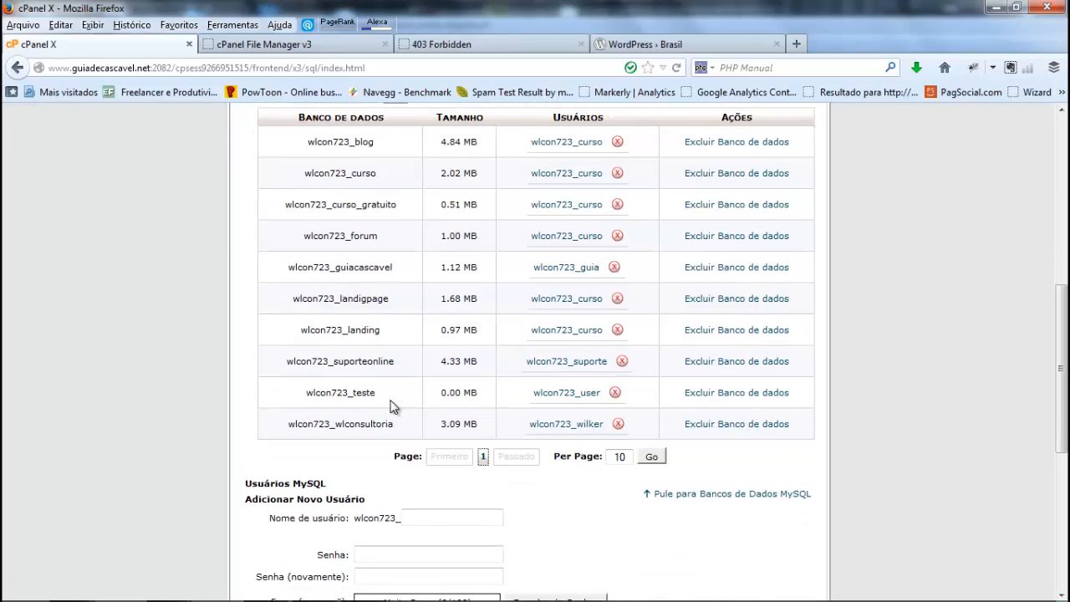
left_click_drag(308, 394, 385, 400)
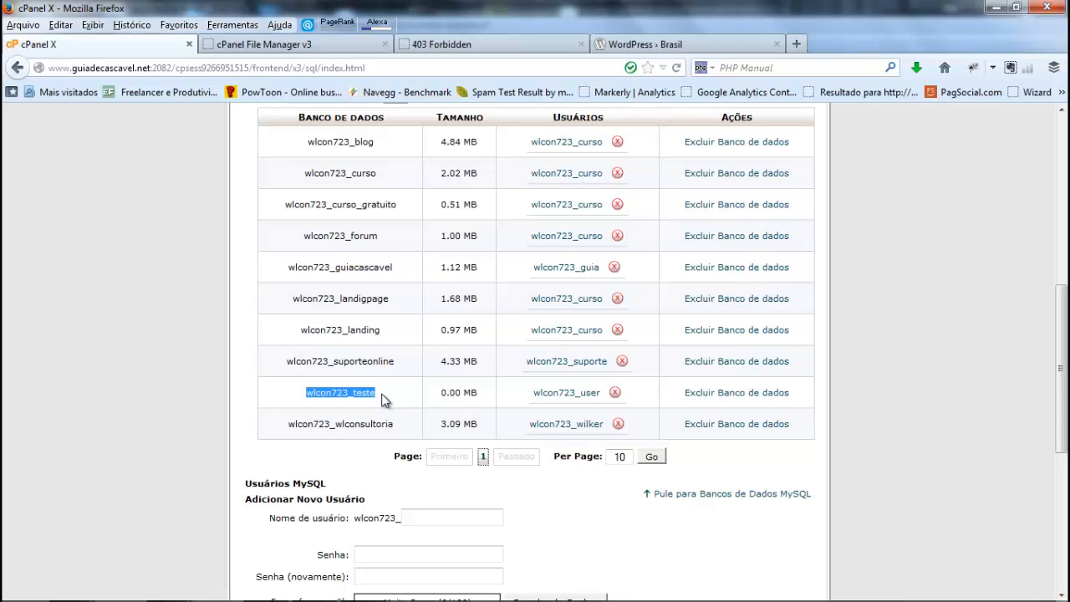
Step: Examine the teste database, its assigned user and the MySQL user sections of the databases page
left_click(381, 400)
left_click_drag(385, 401, 305, 395)
left_click_drag(535, 398, 591, 402)
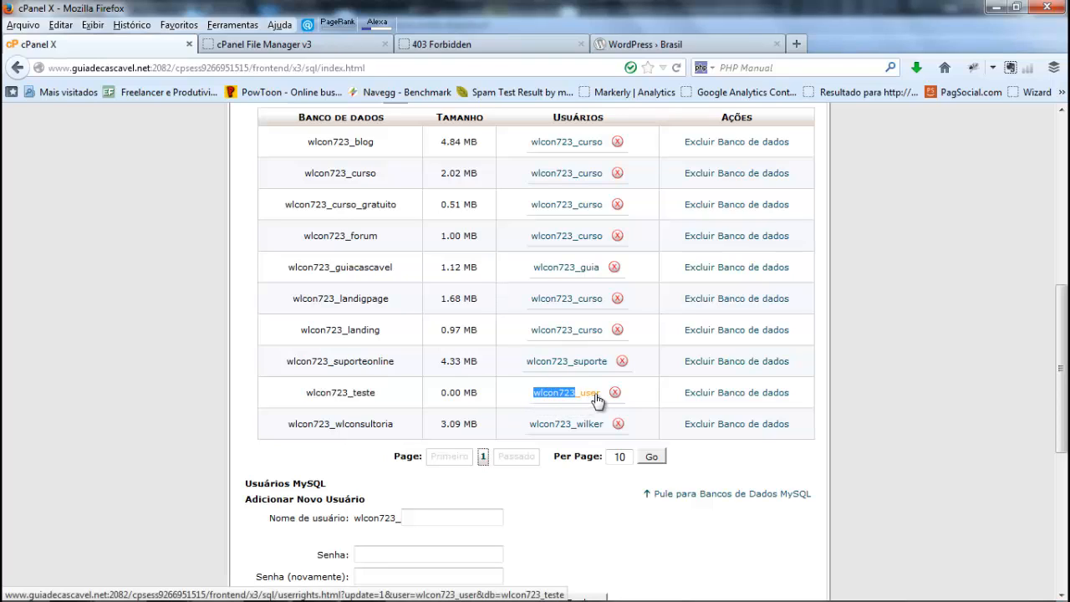
scroll(597, 399, "down", 5)
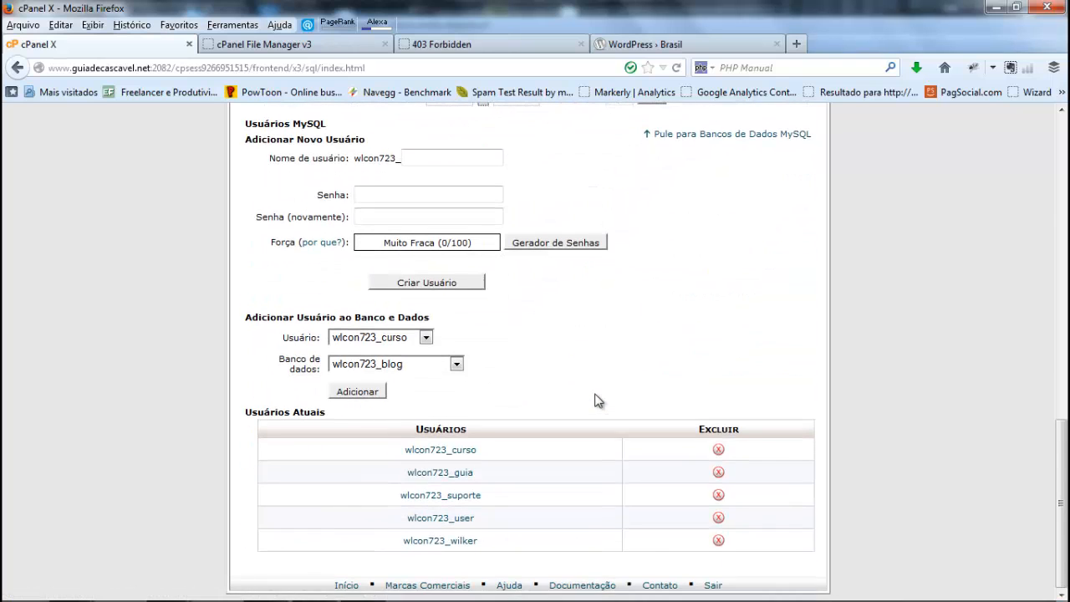
scroll(597, 399, "up", 10)
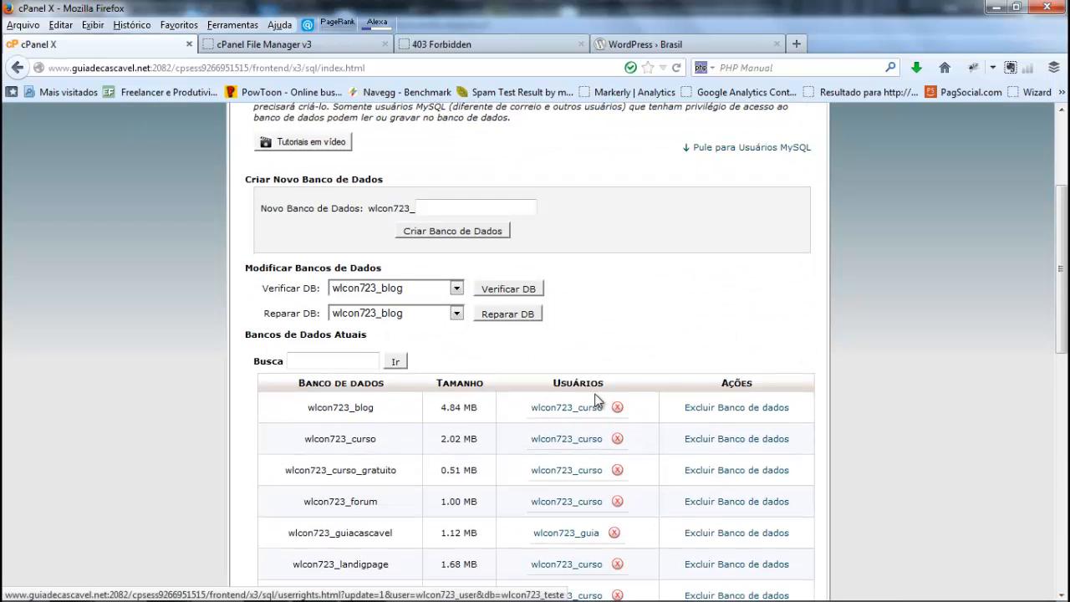
scroll(597, 400, "up", 3)
scroll(597, 400, "down", 4)
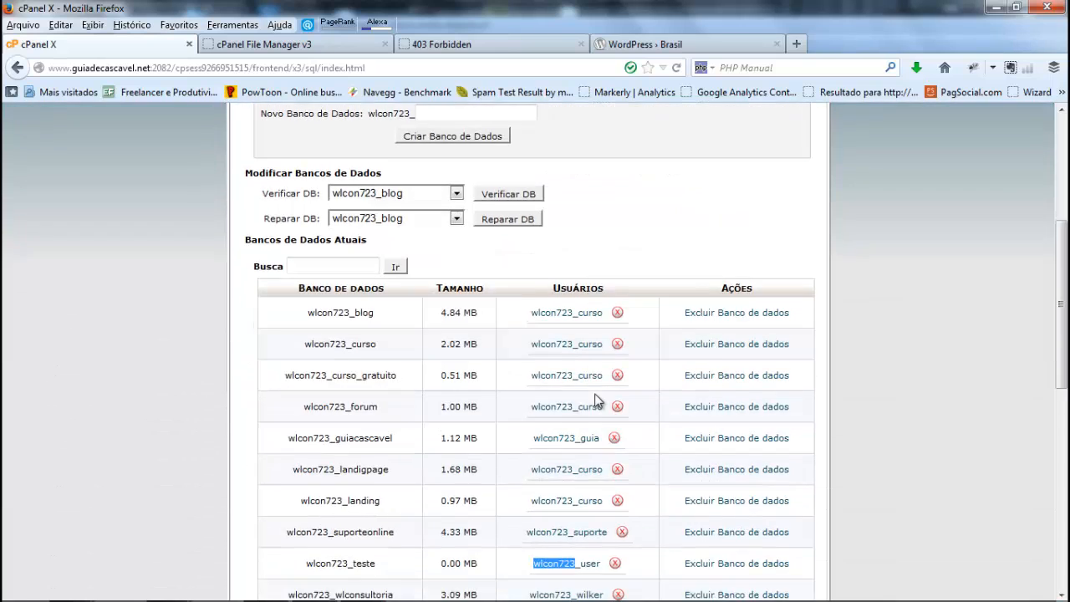
scroll(597, 399, "down", 6)
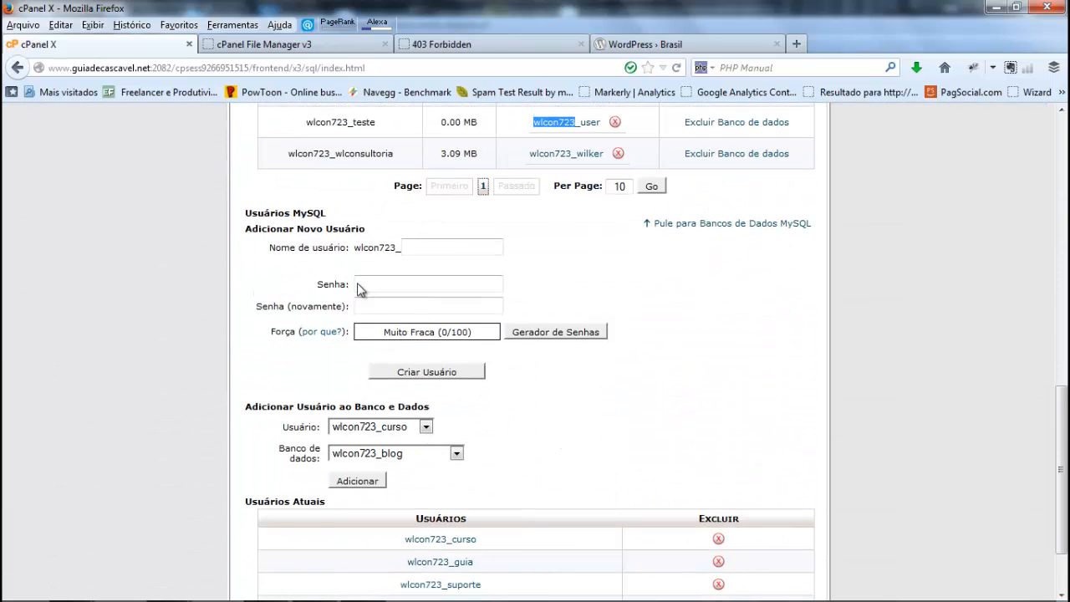
left_click(421, 246)
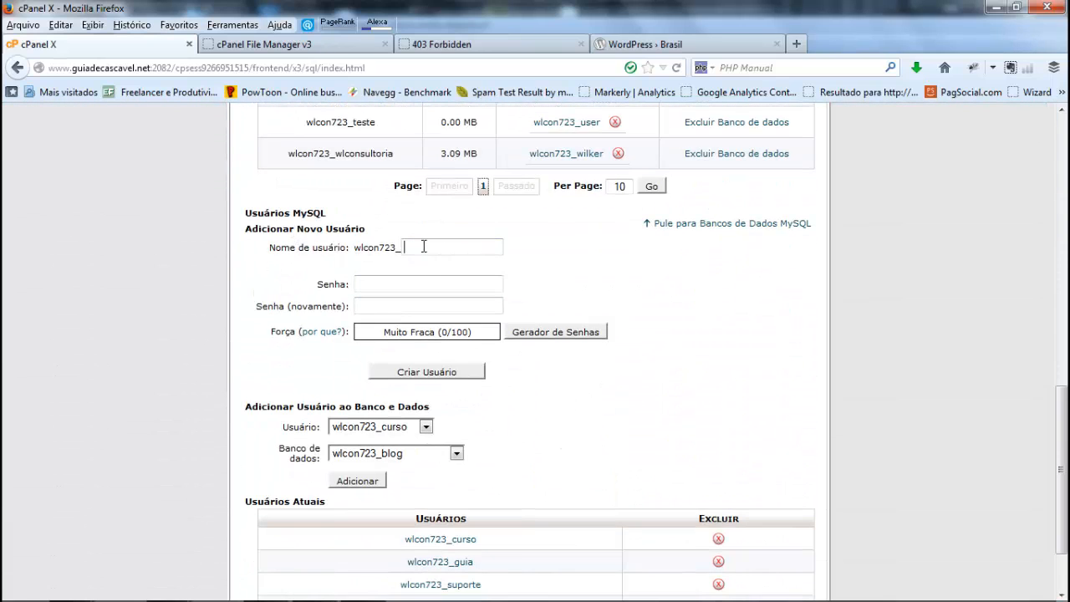
left_click(421, 246)
left_click(422, 277)
key("BackSpace")
key("BackSpace")
key("BackSpace")
scroll(446, 289, "down", 2)
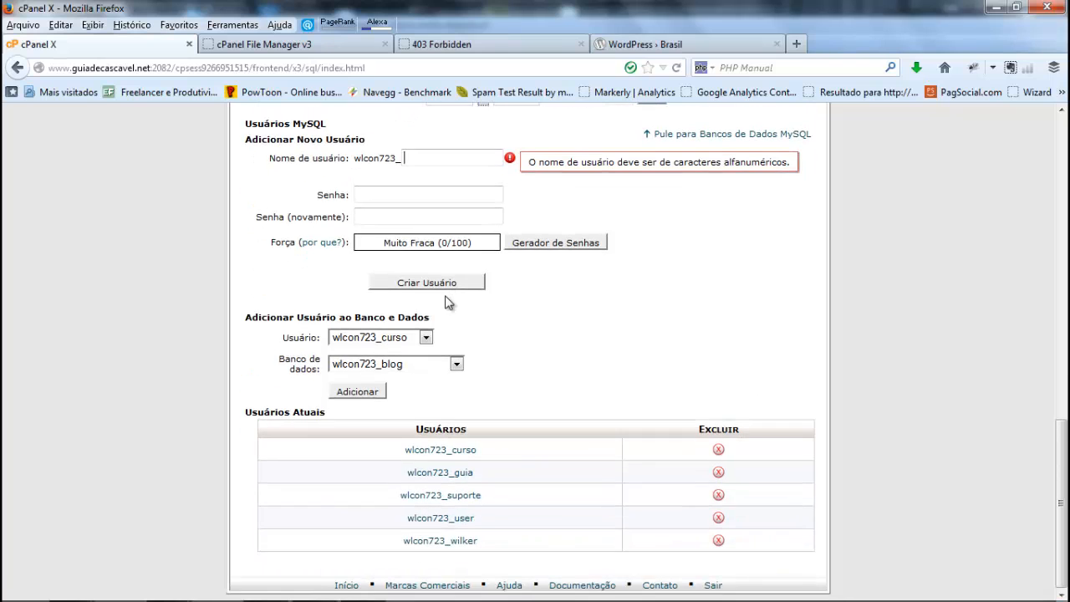
Step: Remove the assigned _user account from the teste database, confirm the removal and return to the databases page
scroll(446, 303, "up", 9)
scroll(449, 288, "down", 2)
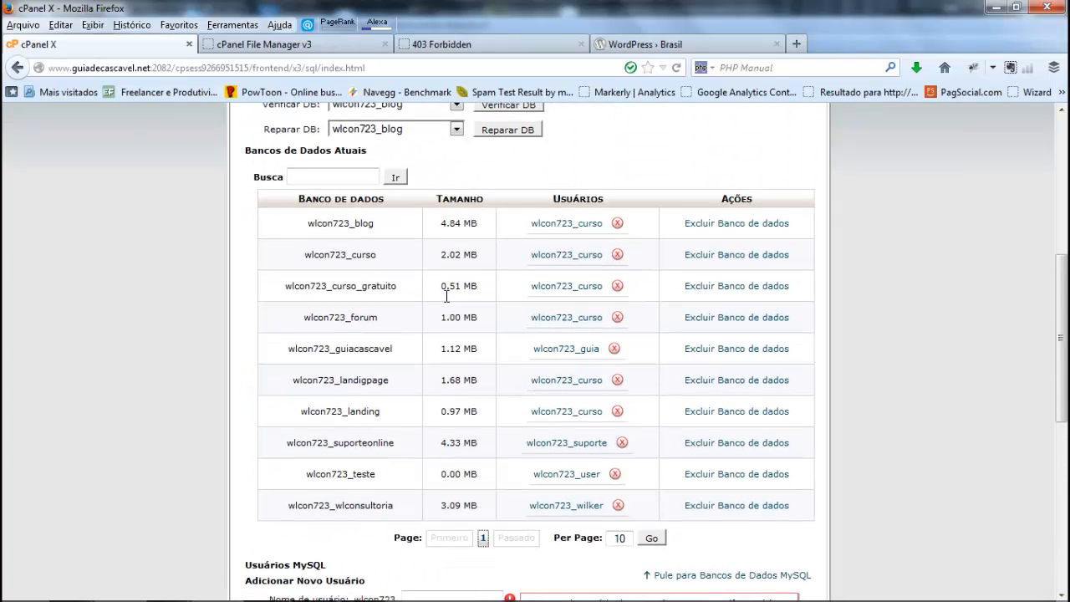
left_click_drag(377, 396, 302, 396)
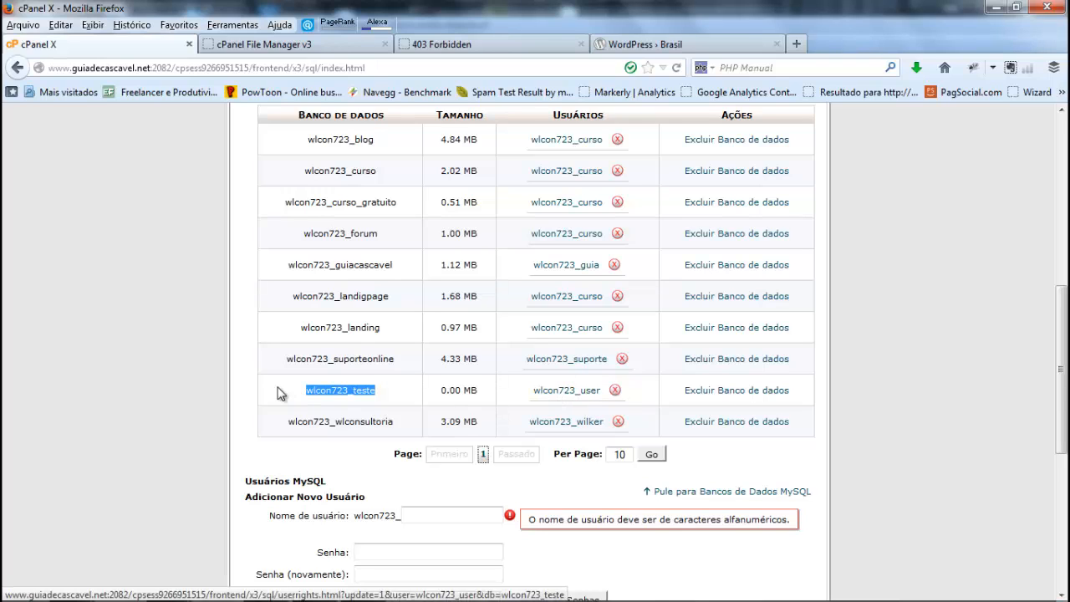
left_click(253, 394)
scroll(565, 355, "down", 2)
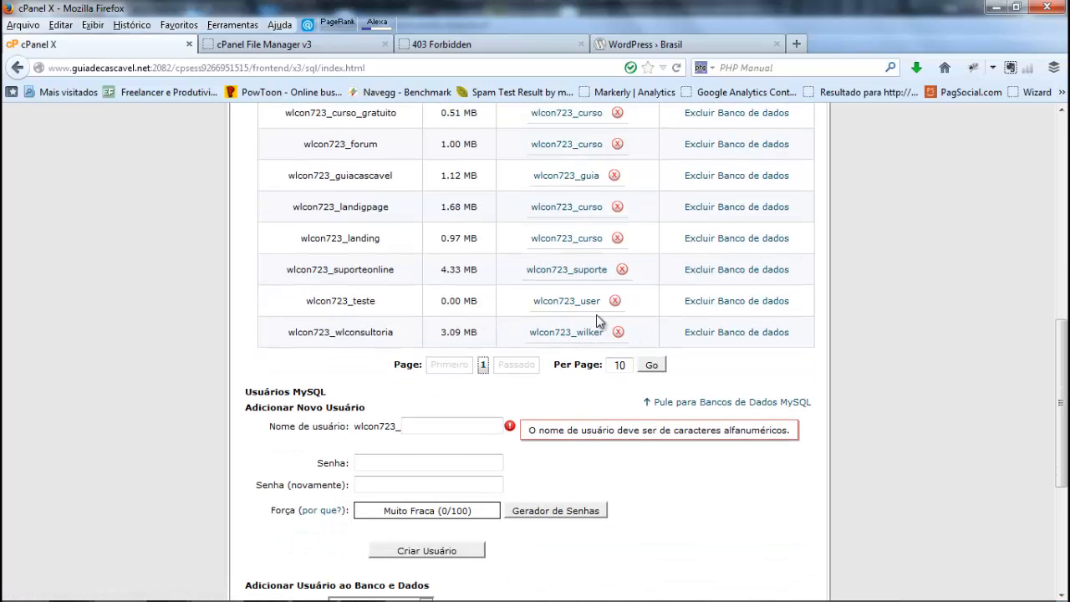
left_click(614, 302)
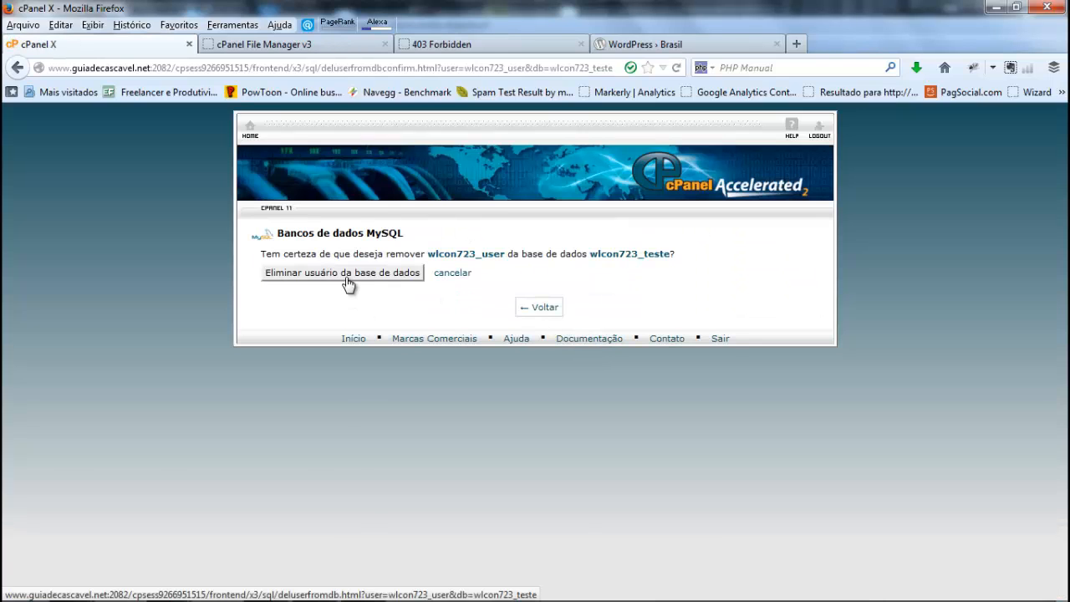
left_click(348, 285)
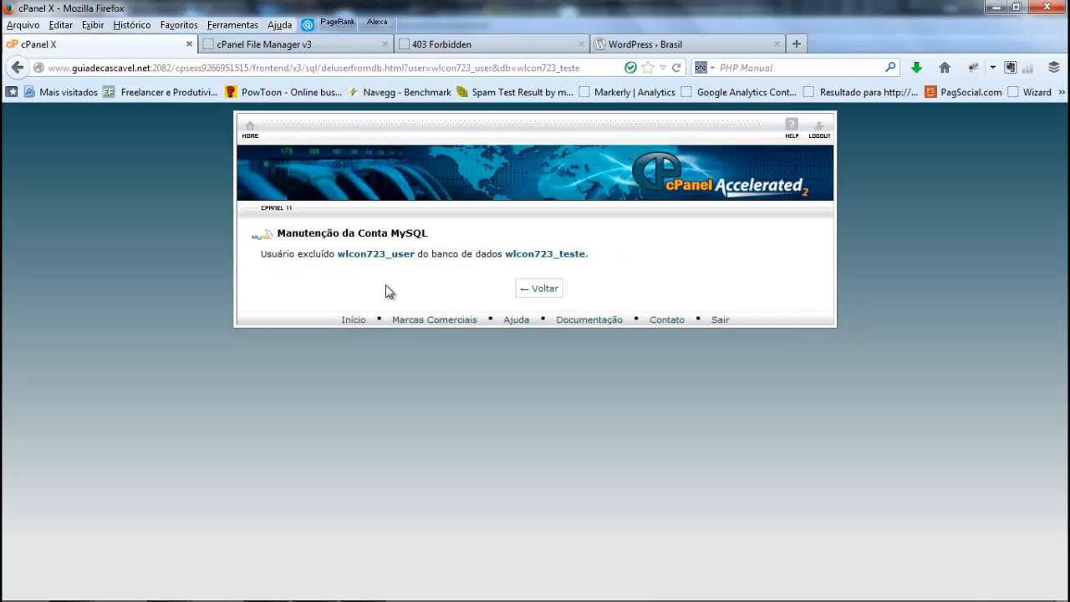
left_click(546, 289)
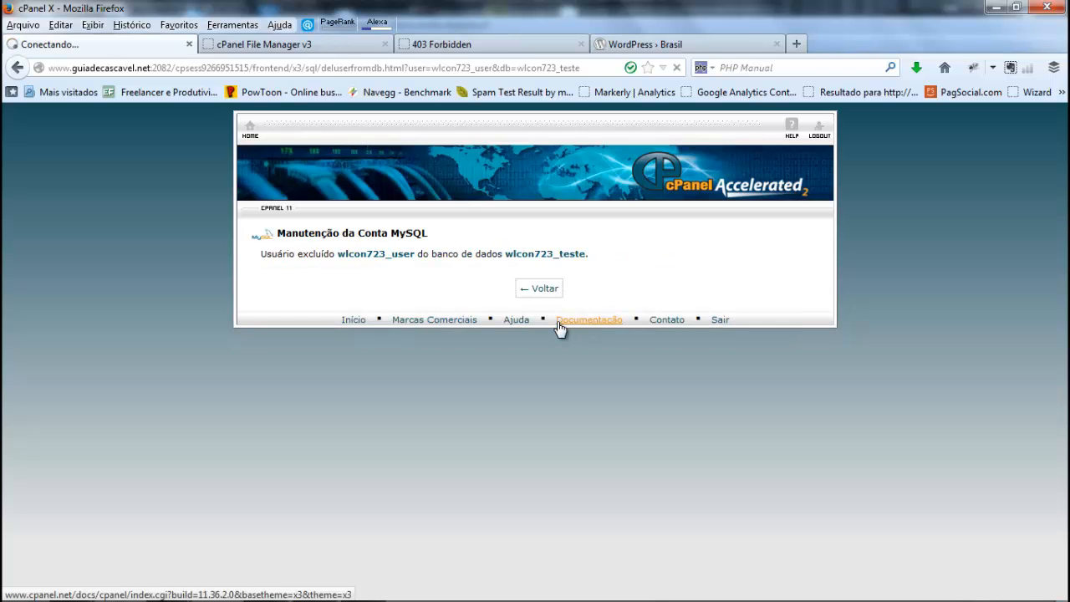
Step: Delete the _user account from the Usuários Atuais list, confirm the deletion and return to the databases page
scroll(560, 329, "down", 8)
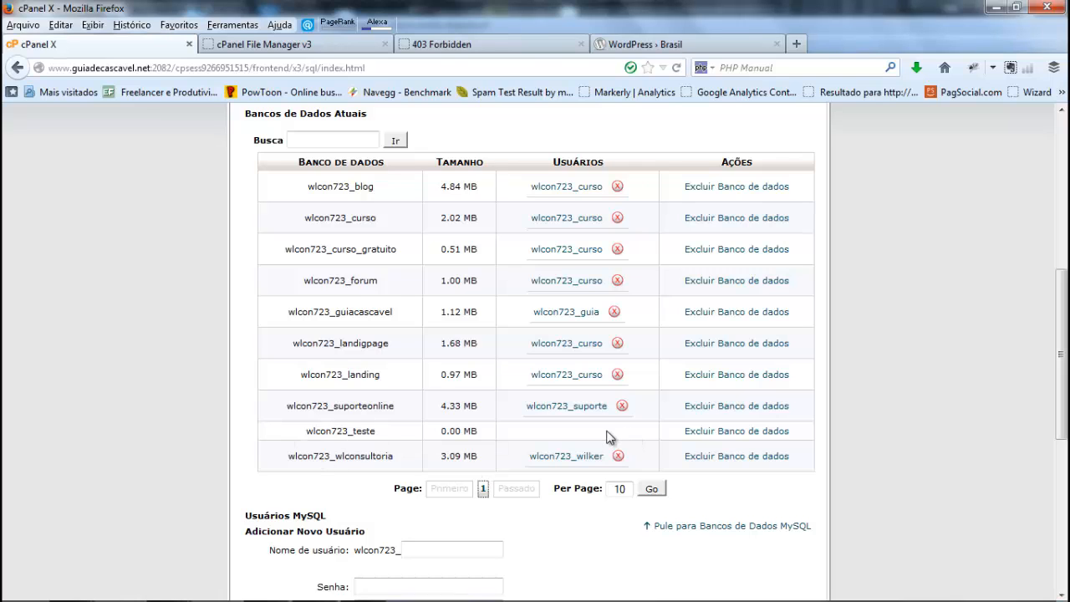
scroll(606, 429, "down", 8)
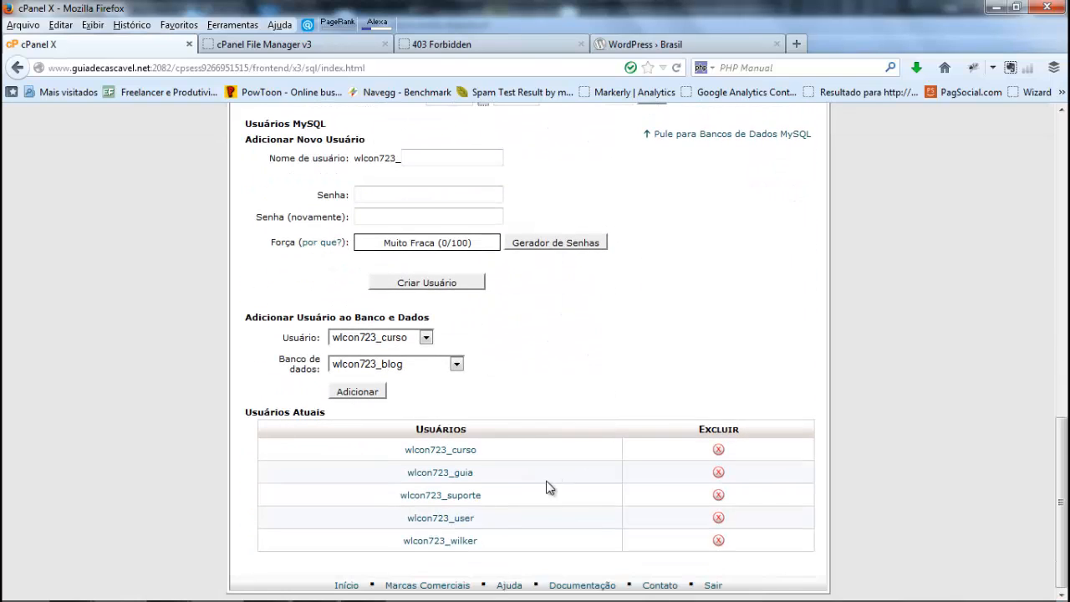
left_click(718, 519)
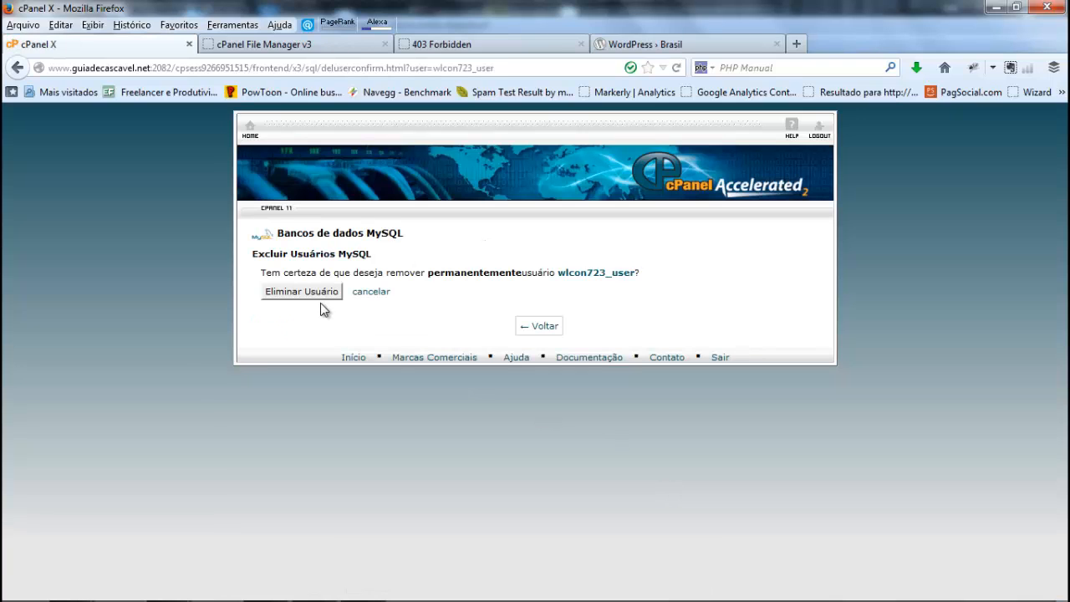
left_click(318, 296)
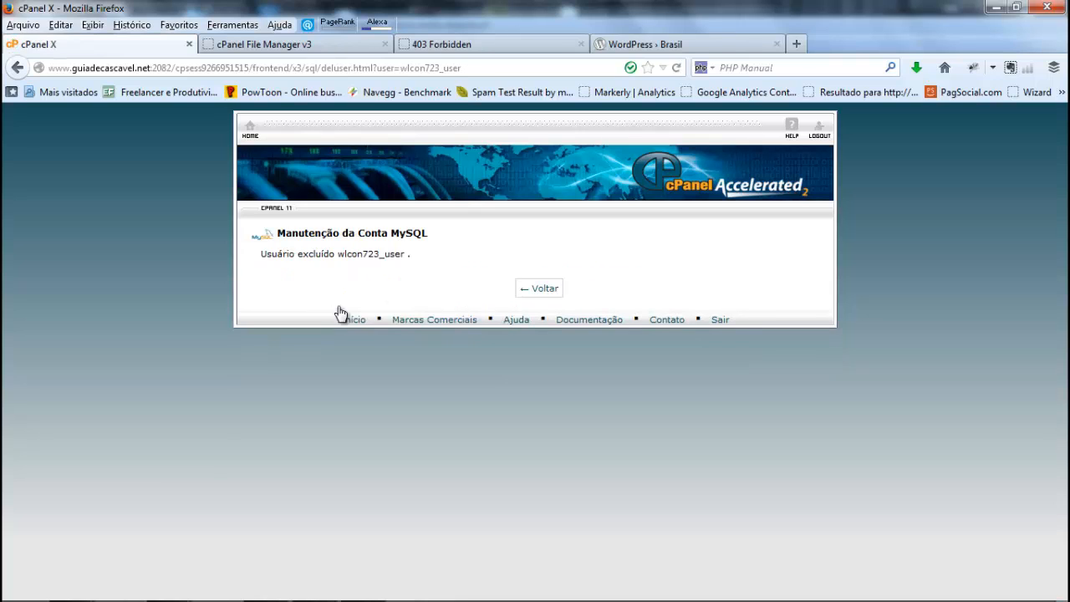
left_click(539, 291)
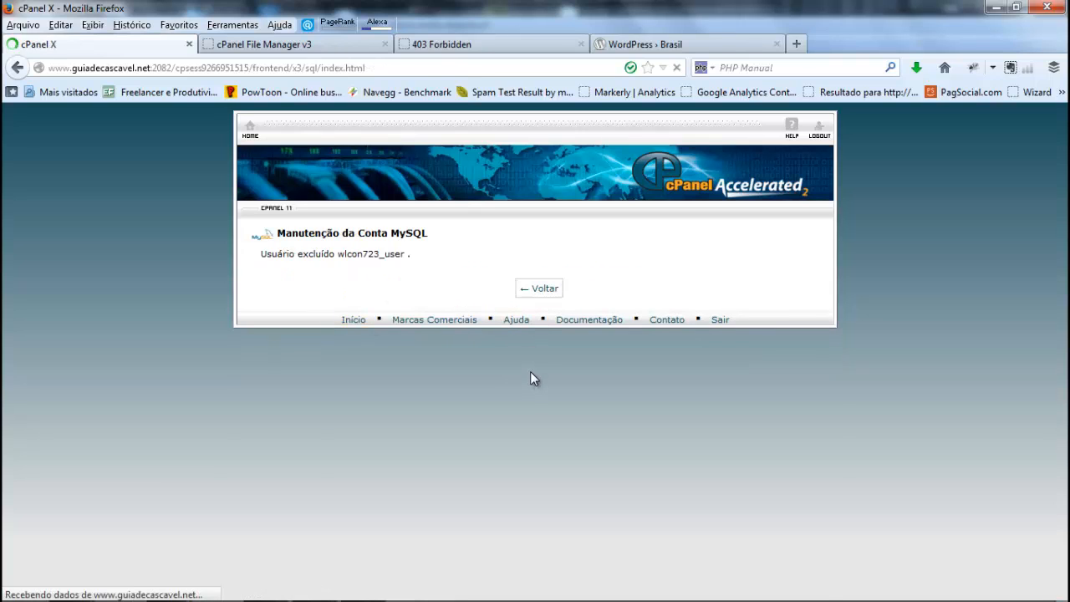
Step: Enter user as the name of the new MySQL user under Adicionar Novo Usuário
scroll(534, 378, "down", 5)
scroll(533, 378, "down", 3)
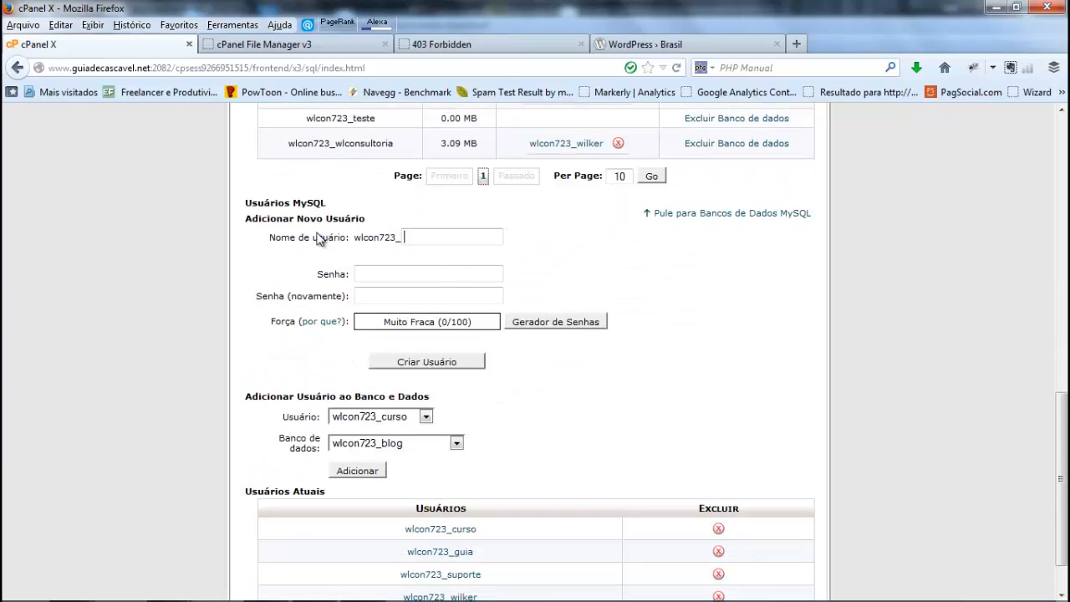
left_click_drag(246, 219, 365, 226)
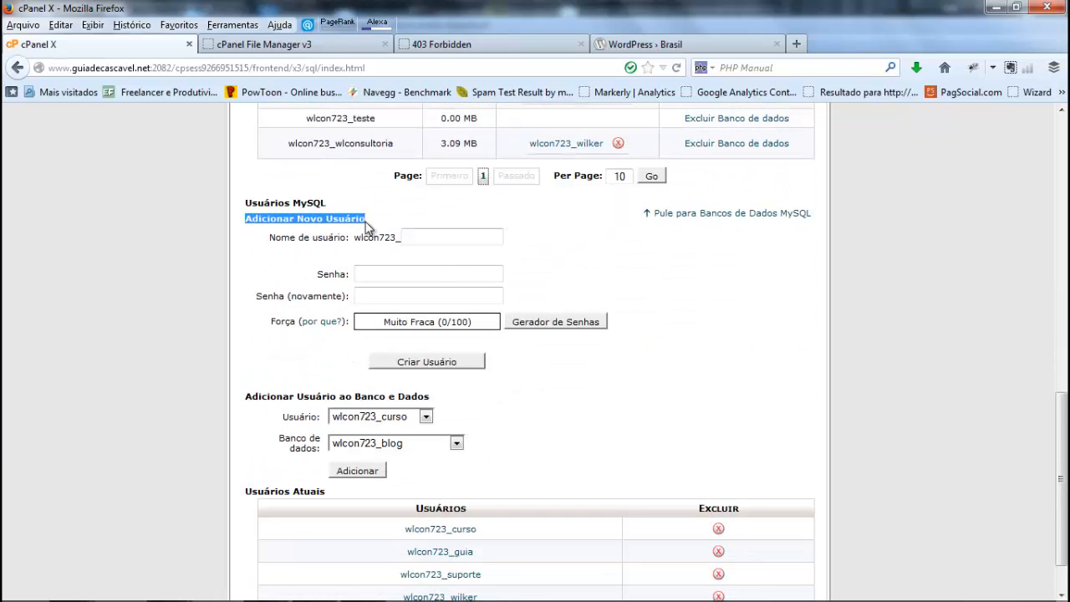
left_click(470, 240)
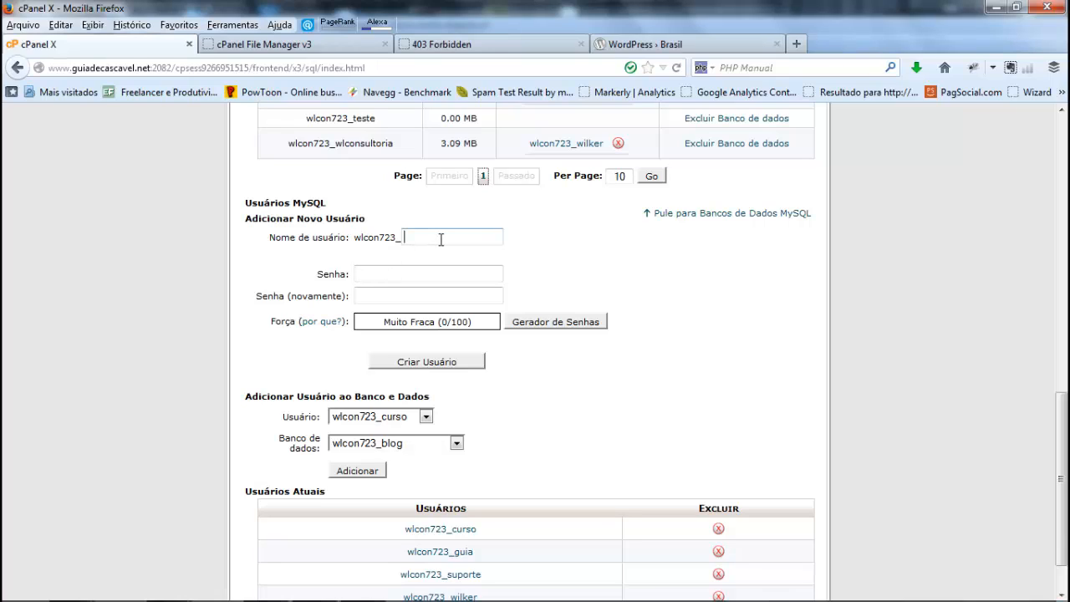
type("user")
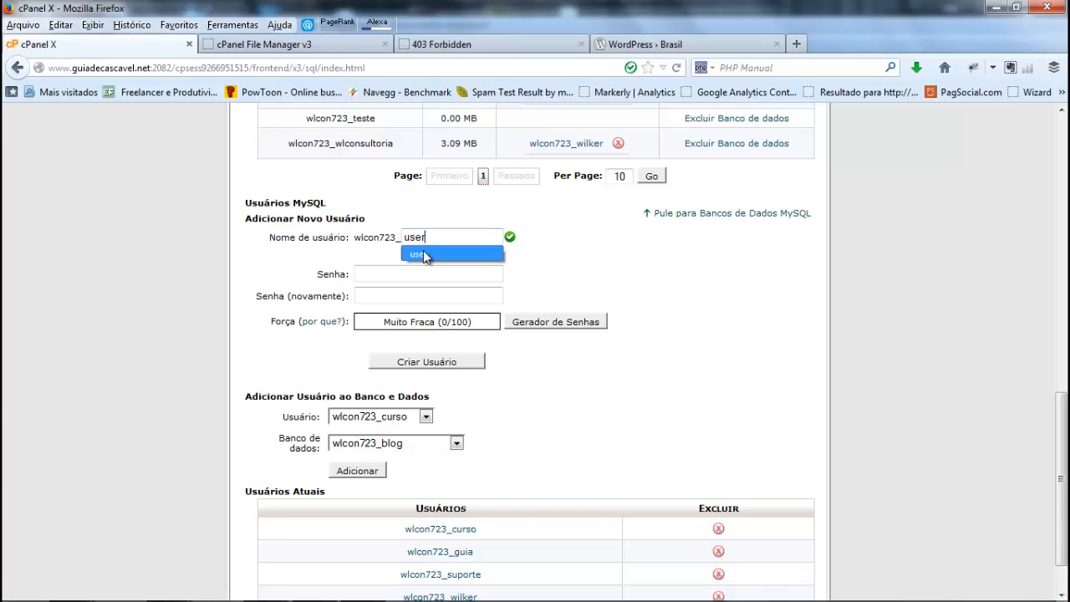
left_click(418, 253)
Step: Enter the new MySQL user's password in both password fields, create the user without saving the password in the browser, and return to the databases page
left_click(403, 273)
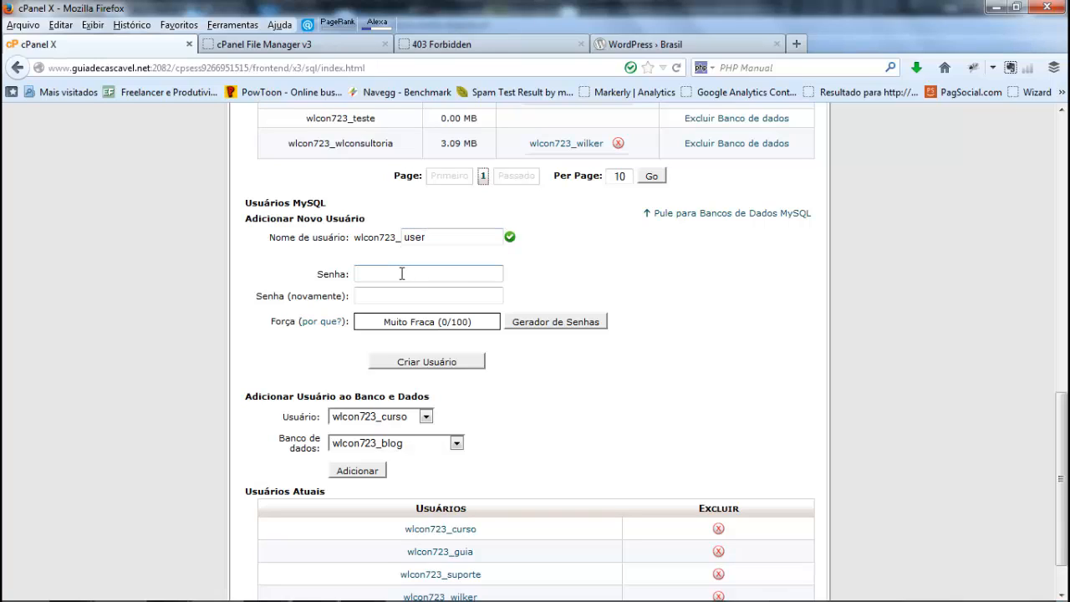
type("•••••")
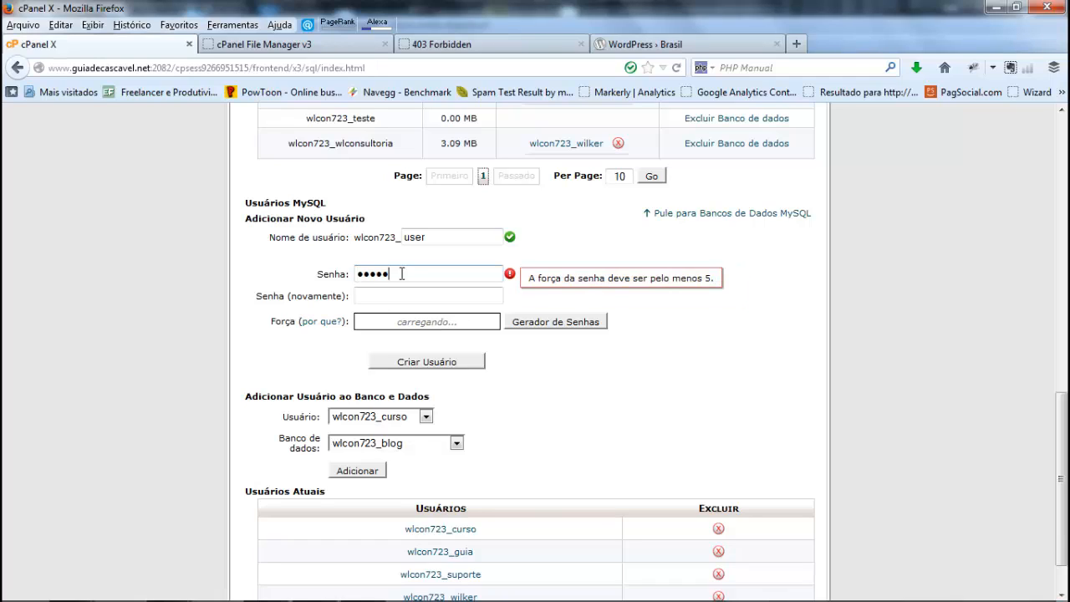
key("Tab")
type("••••••••")
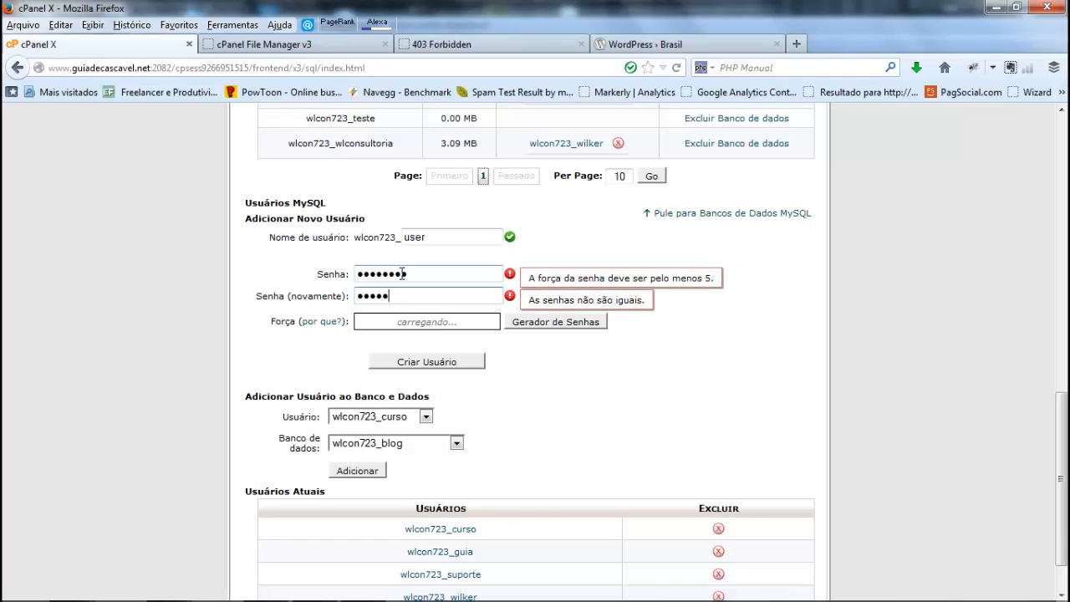
key("Tab")
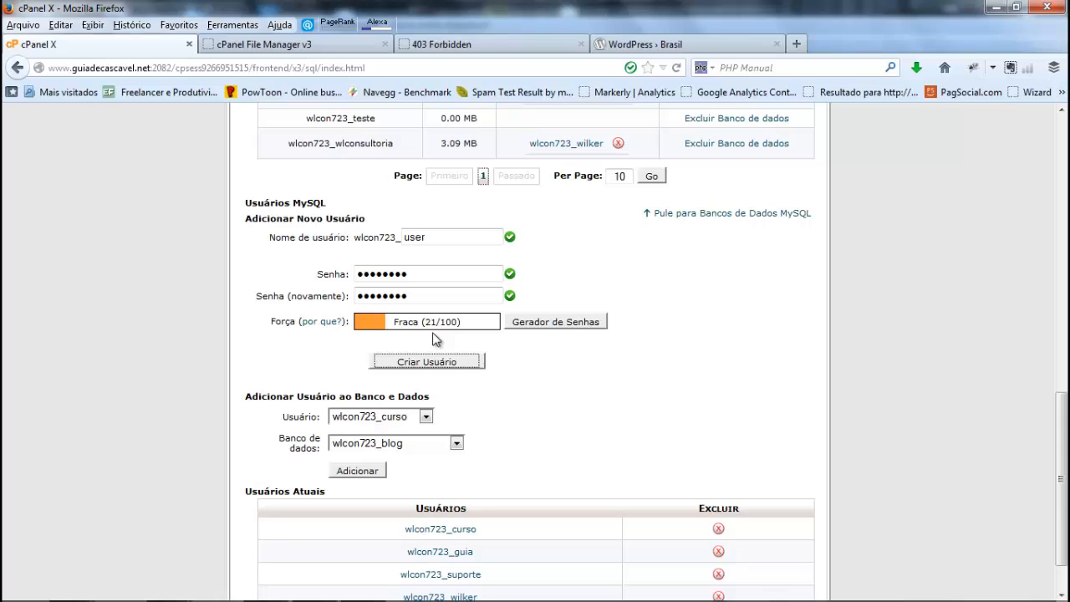
left_click(420, 362)
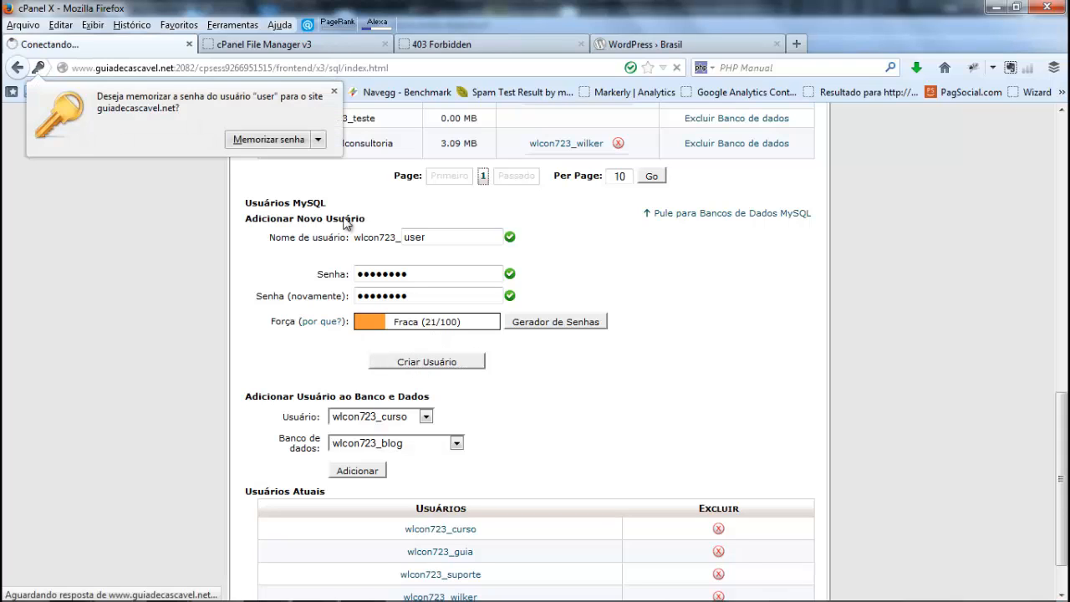
left_click(334, 91)
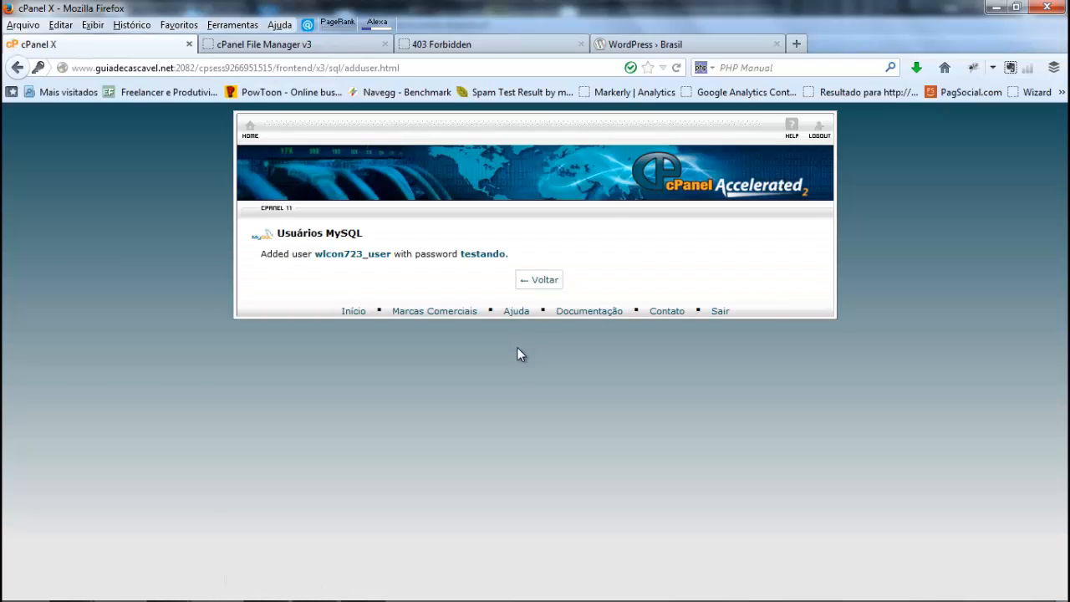
left_click(532, 279)
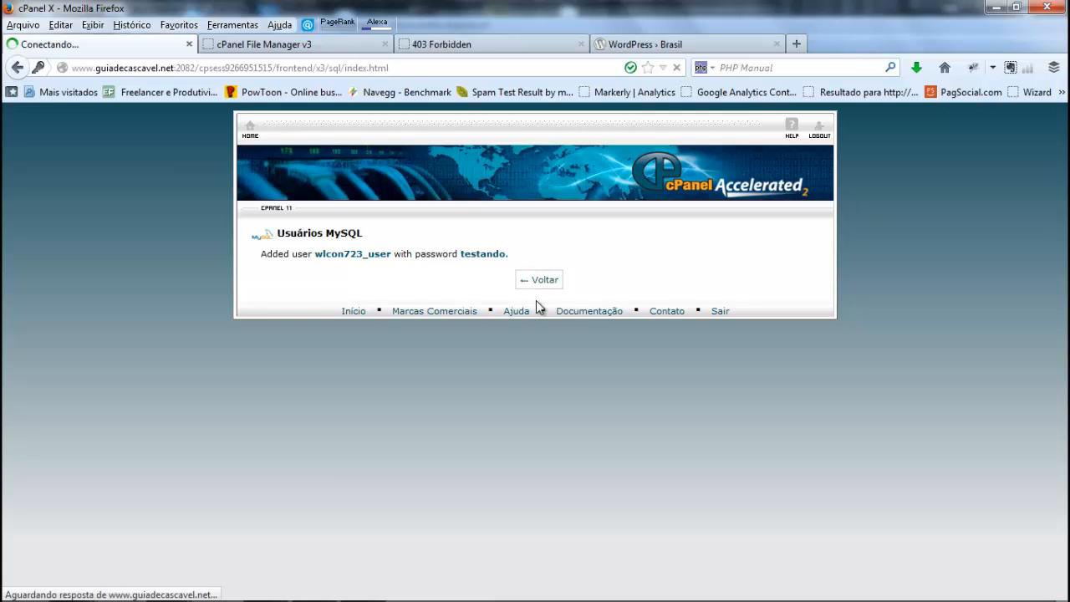
Step: Assign the MySQL user wlcon723_user to the wlcon723_teste database under Adicionar Usuário ao Banco e Dados
scroll(536, 301, "down", 10)
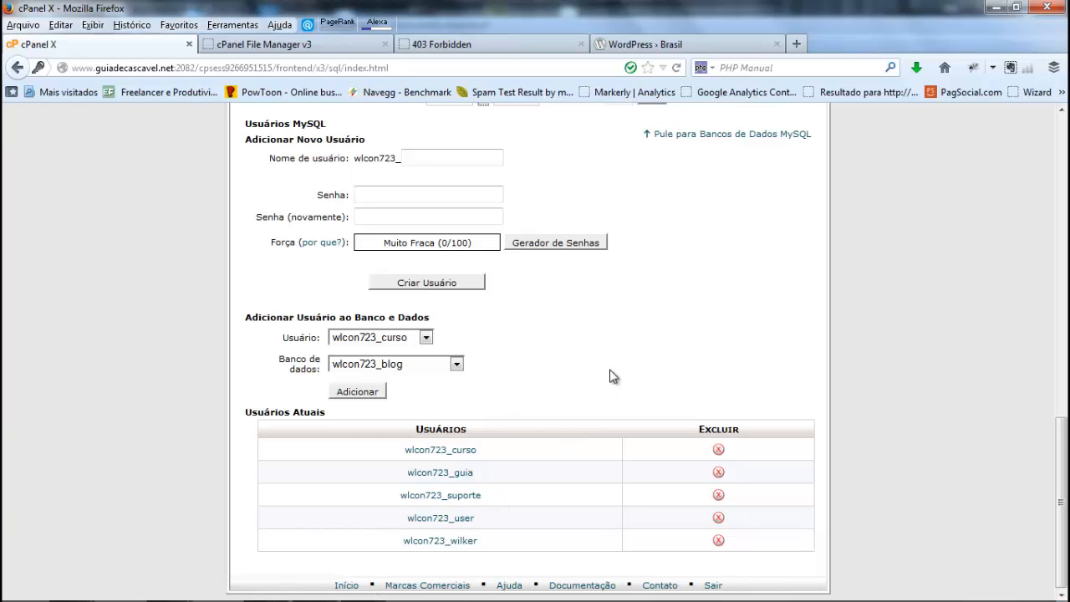
scroll(611, 377, "up", 10)
scroll(611, 378, "down", 2)
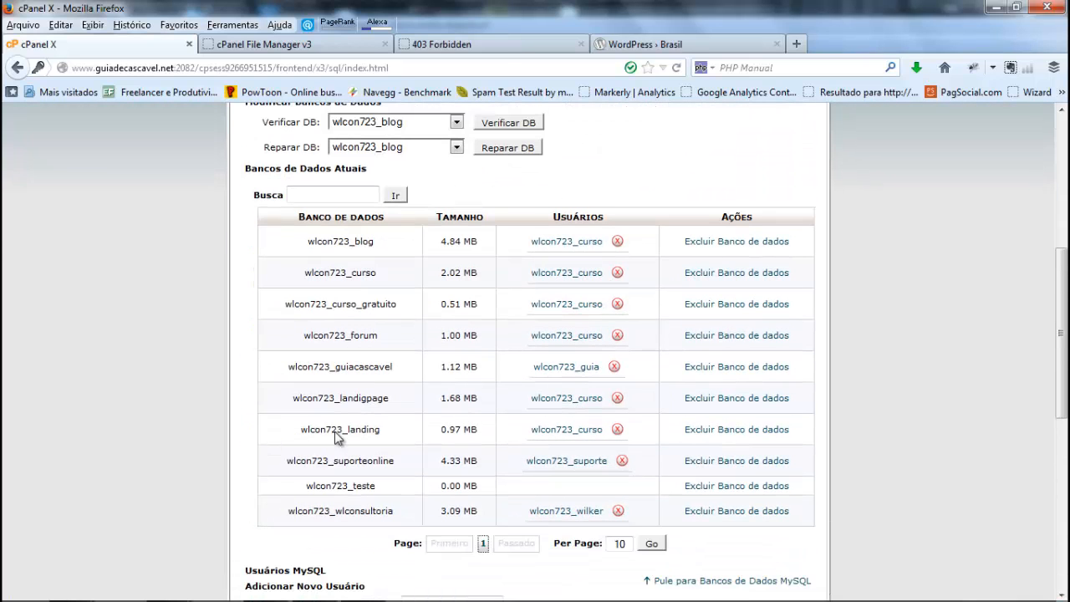
scroll(399, 477, "down", 9)
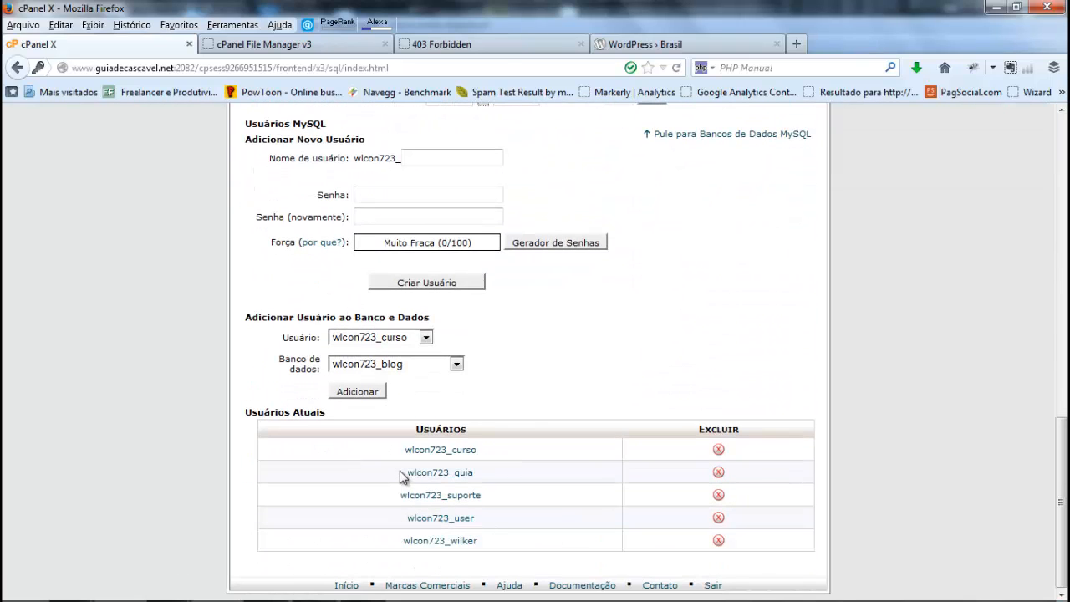
left_click(416, 339)
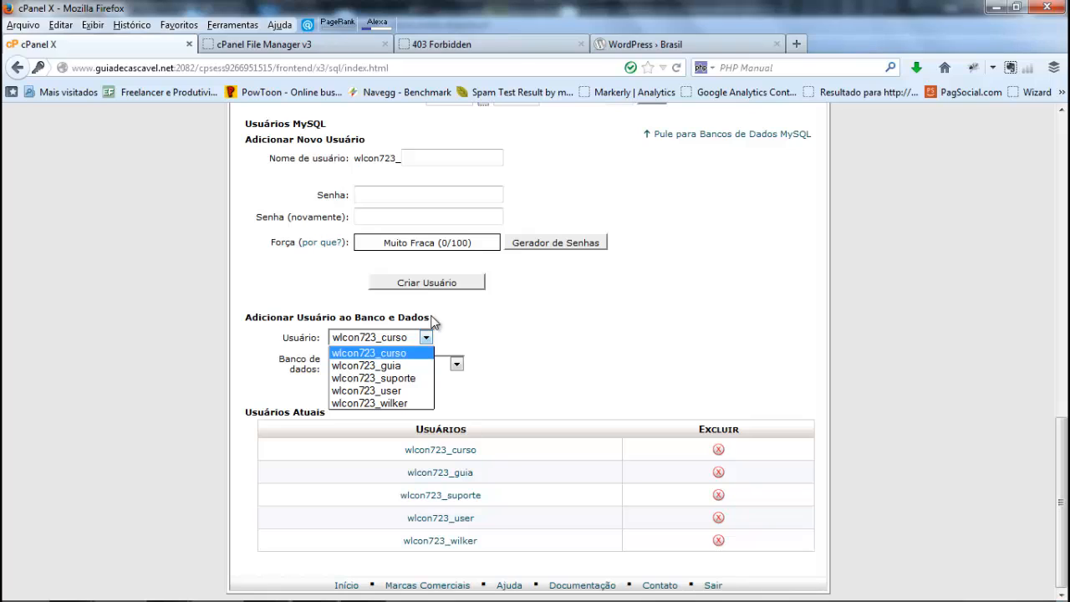
left_click(369, 391)
left_click(369, 367)
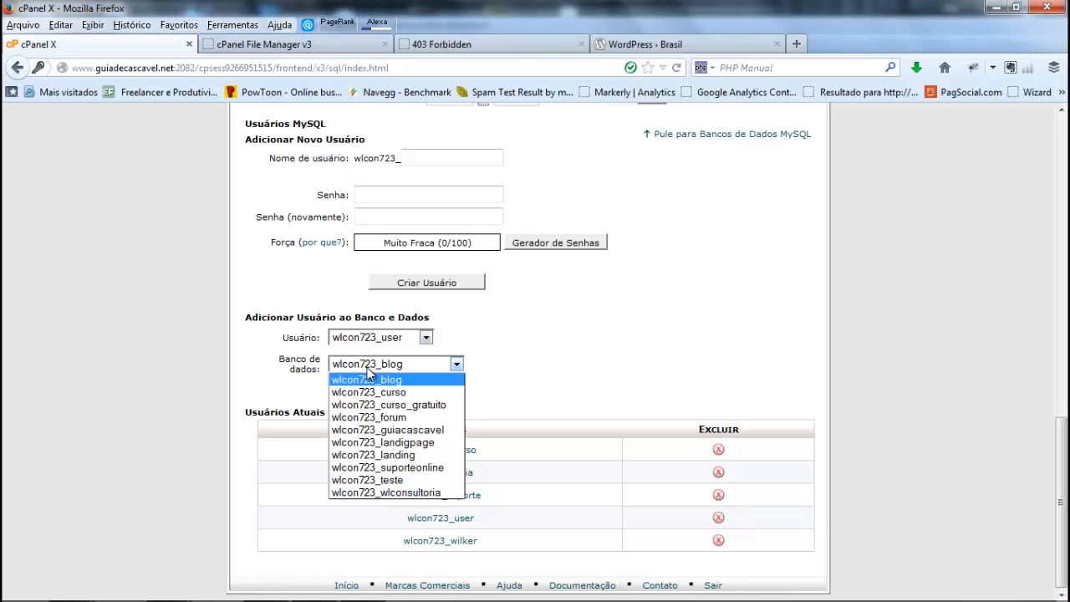
left_click(375, 480)
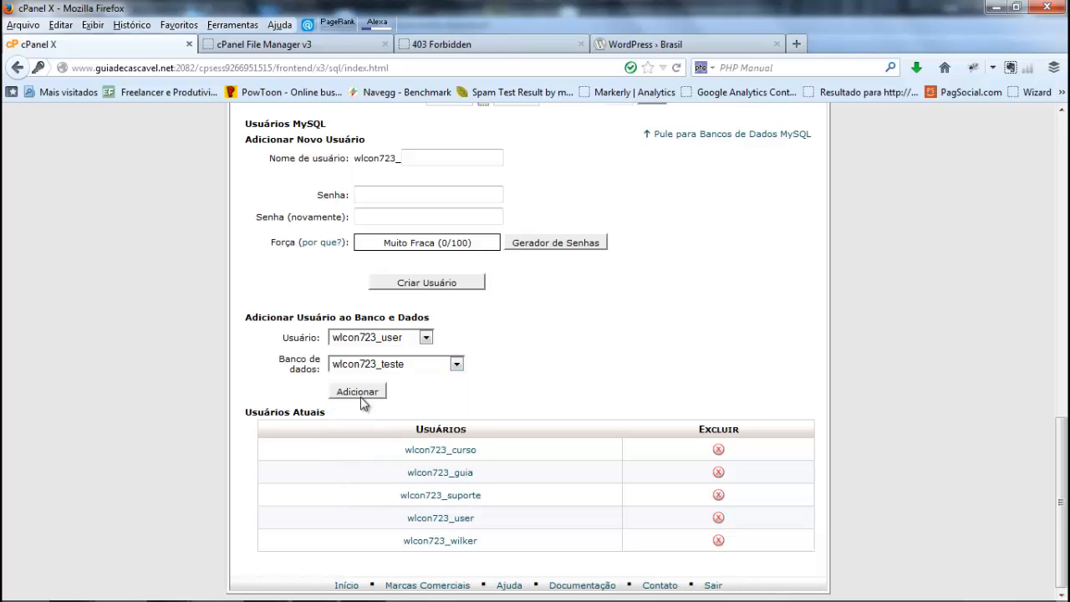
left_click(361, 396)
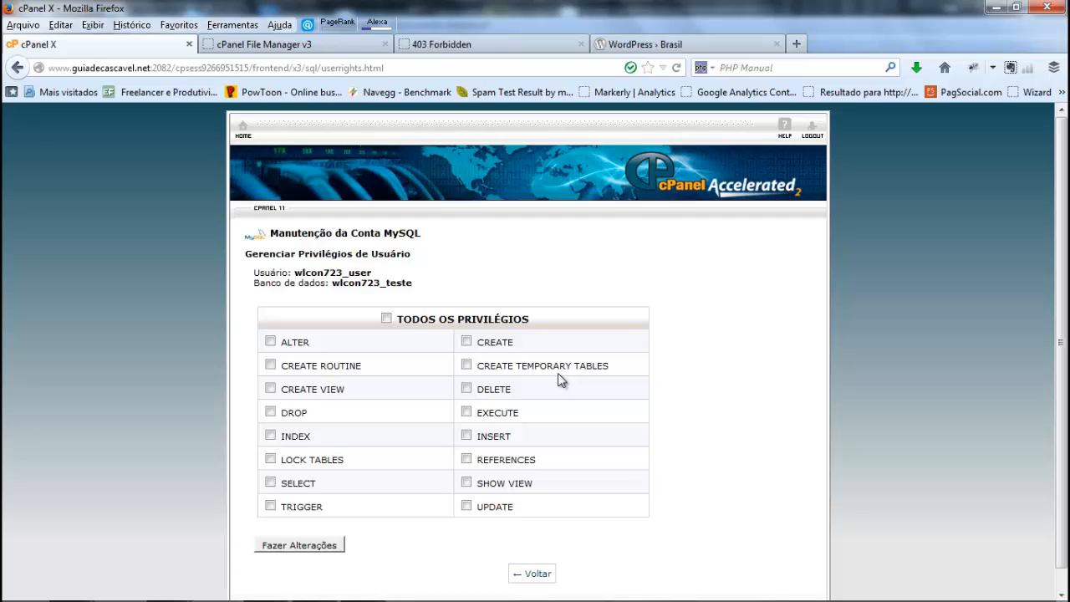
Step: Grant the user all privileges on the teste database, apply the changes and return to the databases page
left_click(387, 319)
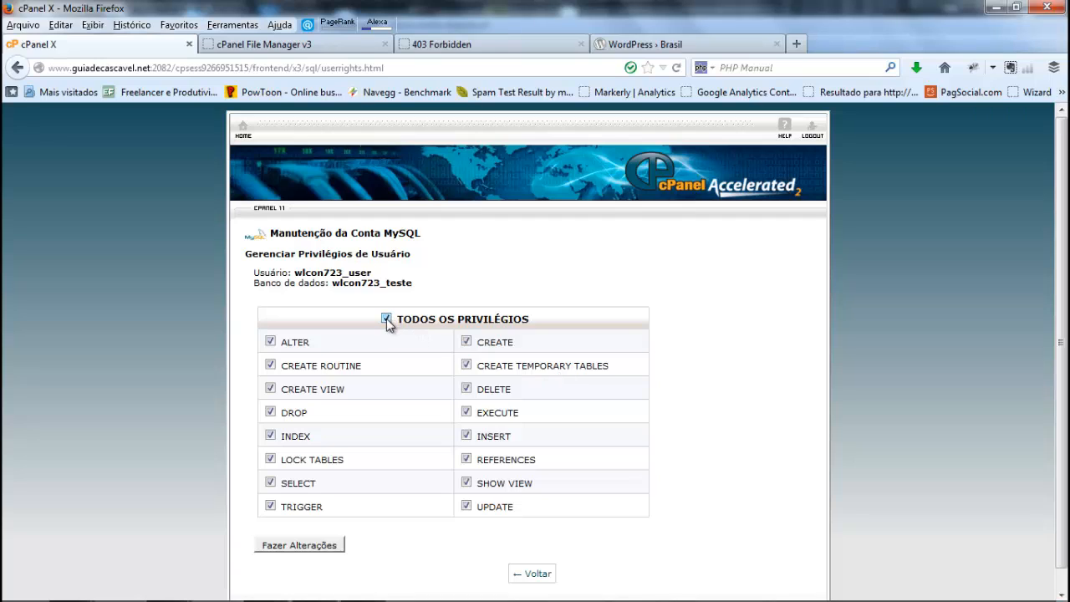
left_click(299, 546)
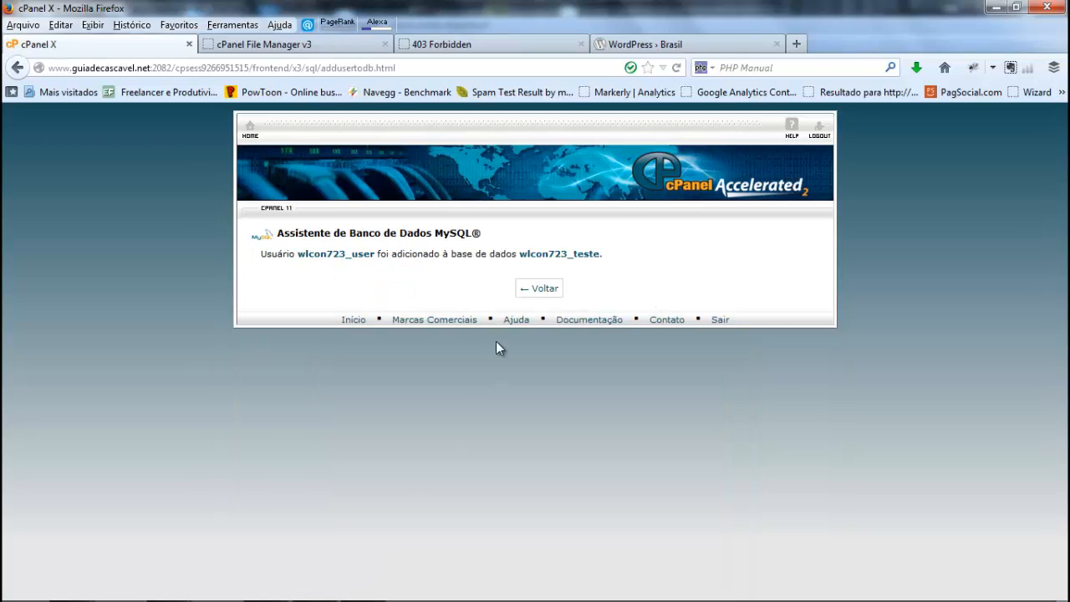
left_click(541, 288)
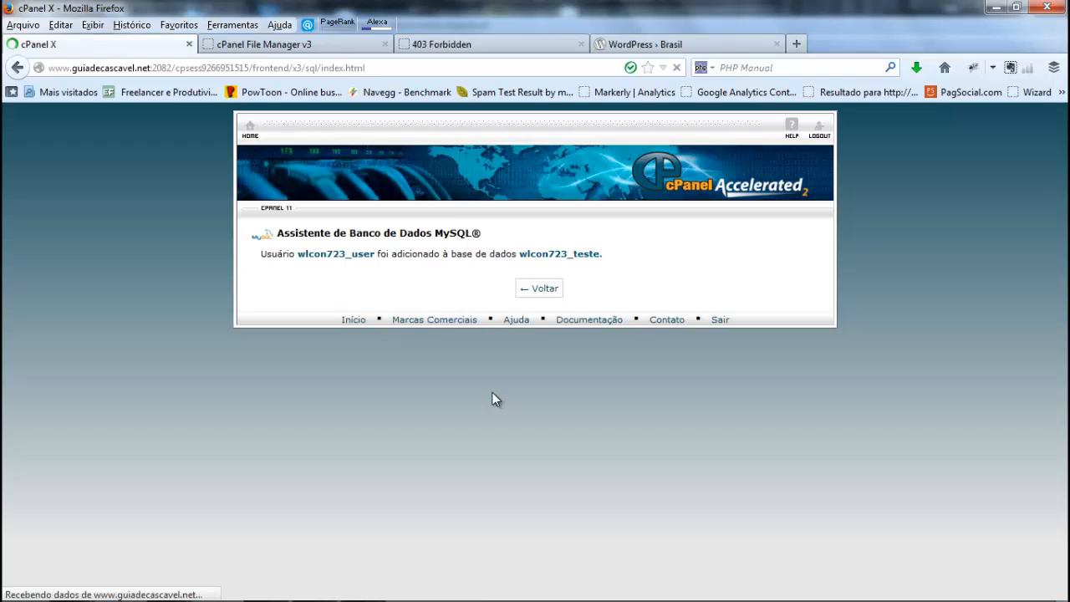
Step: Examine the teste database's row and its assigned user, and look at the subdomain's page in between
scroll(493, 399, "down", 15)
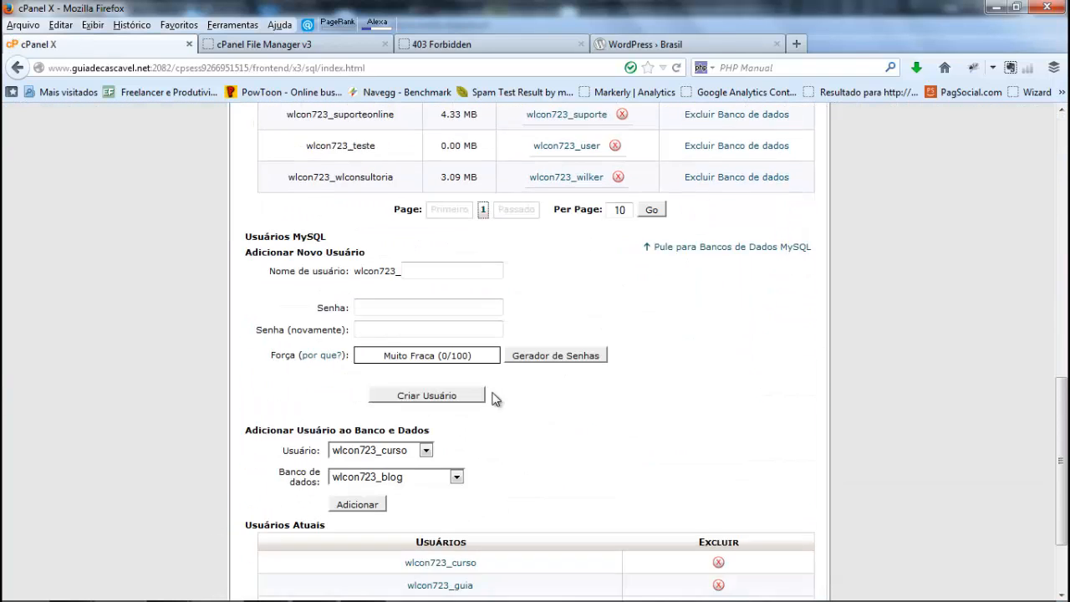
scroll(493, 398, "up", 3)
left_click_drag(377, 302, 308, 303)
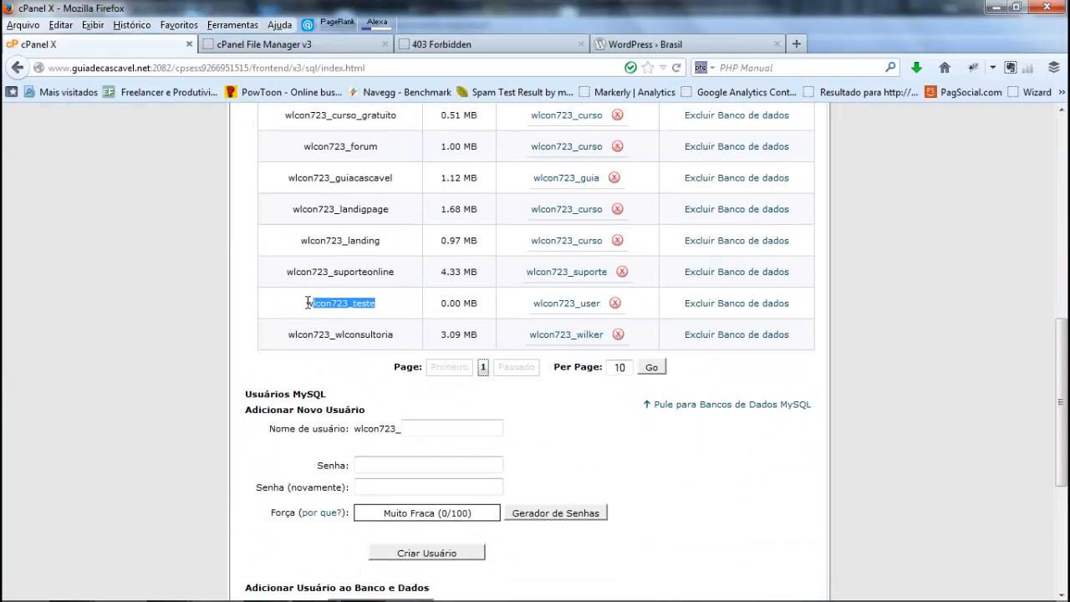
left_click_drag(533, 303, 601, 307)
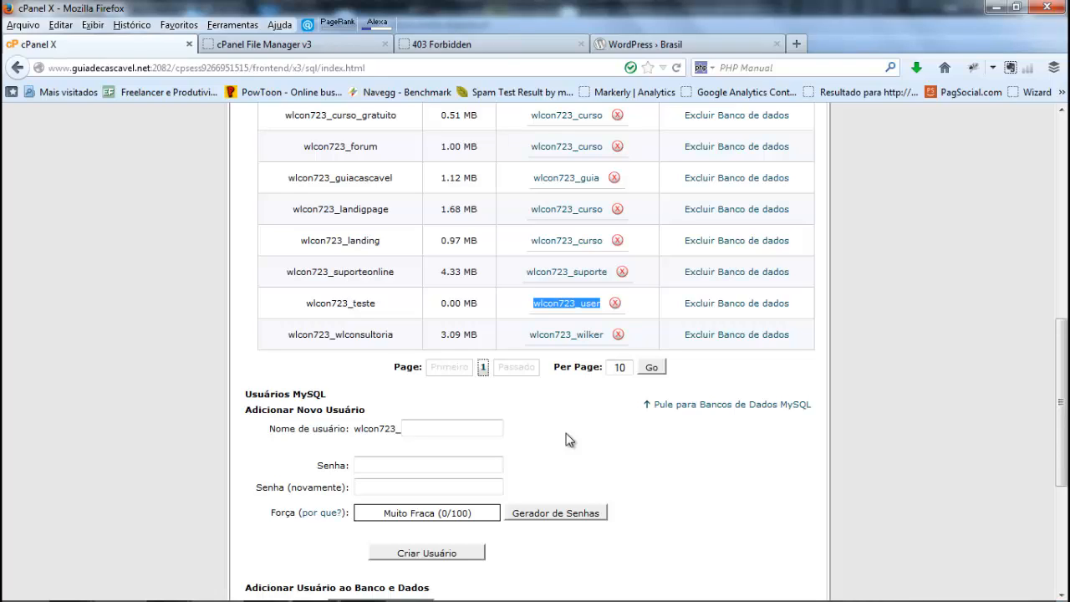
left_click(493, 33)
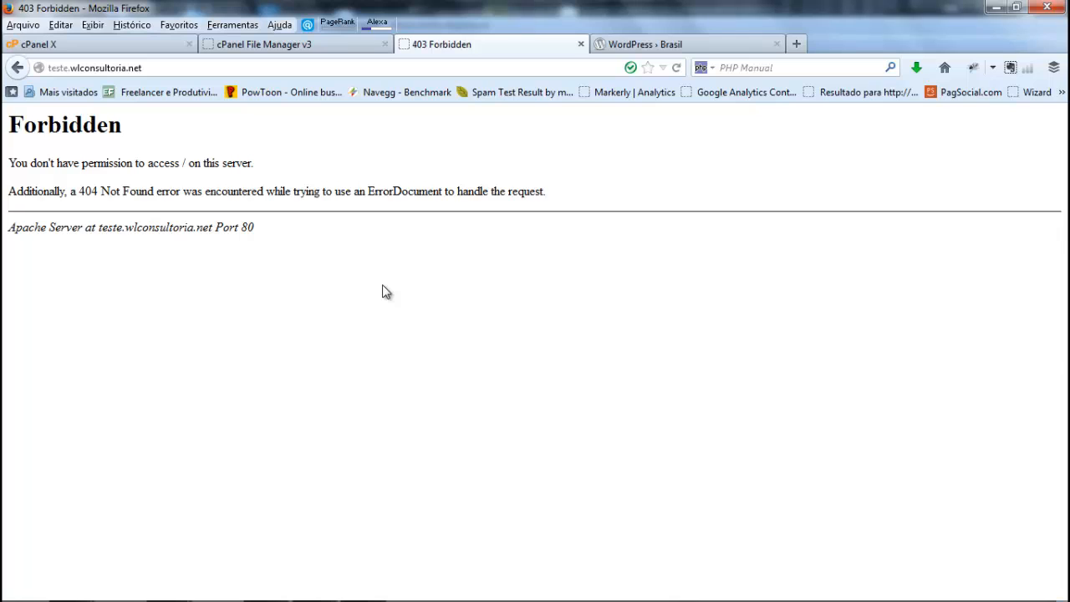
left_click(148, 48)
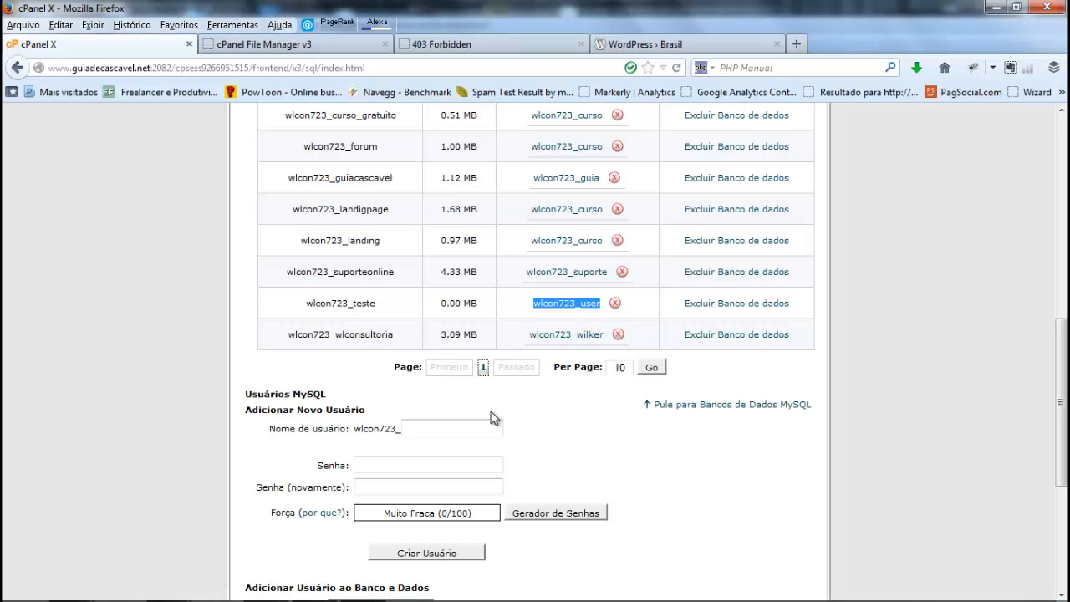
scroll(494, 418, "up", 7)
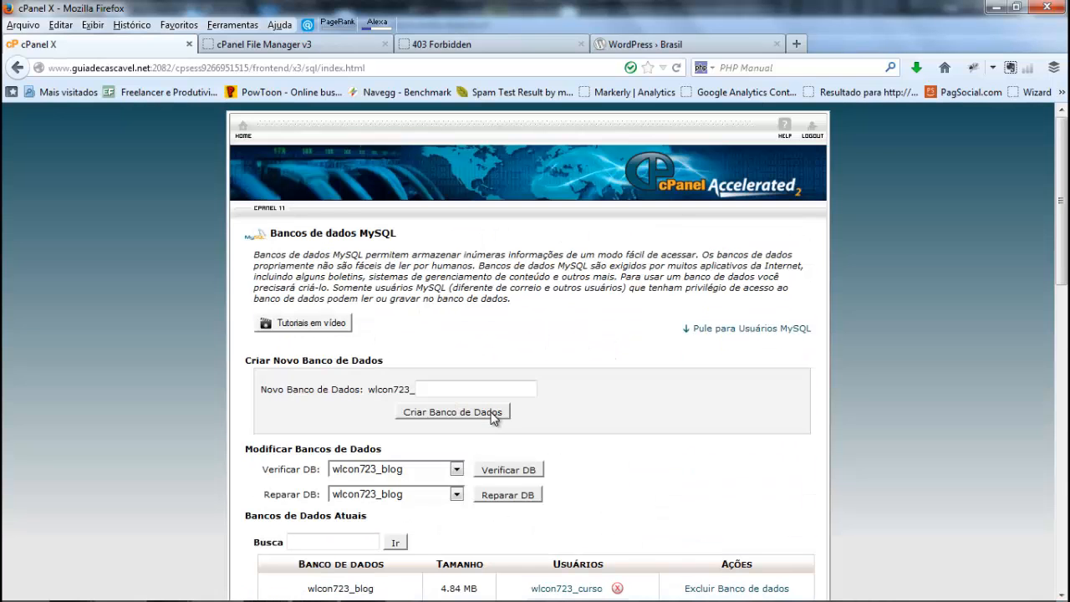
scroll(474, 384, "down", 6)
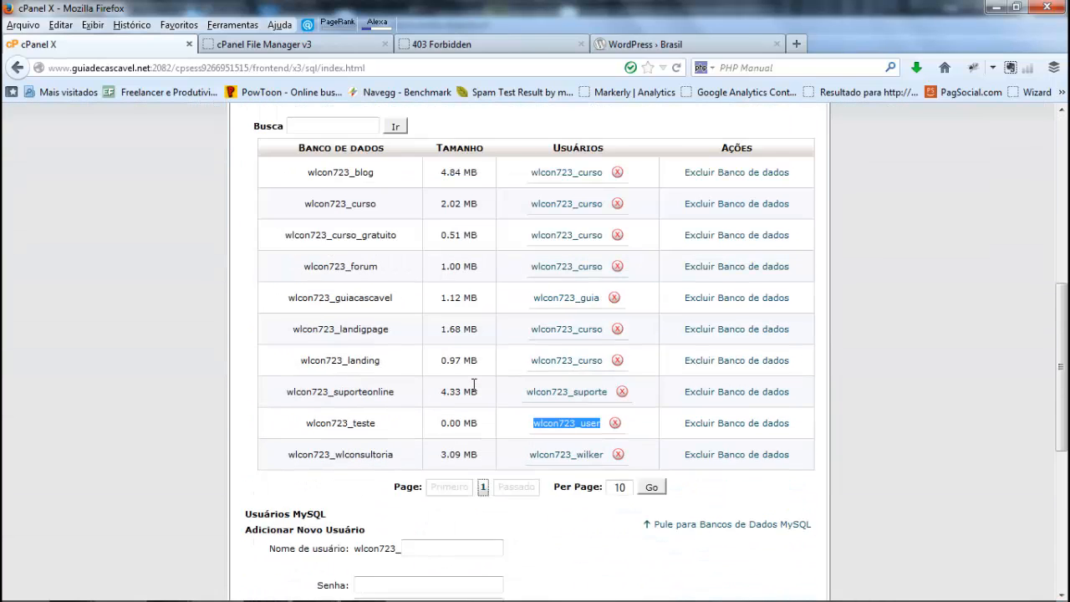
scroll(468, 414, "down", 4)
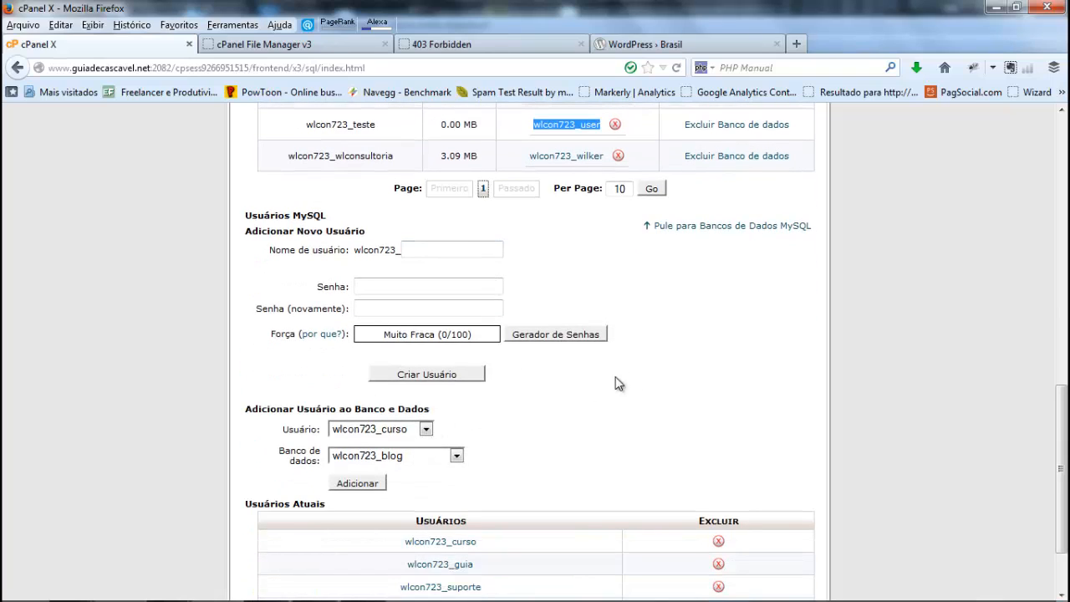
scroll(674, 380, "up", 2)
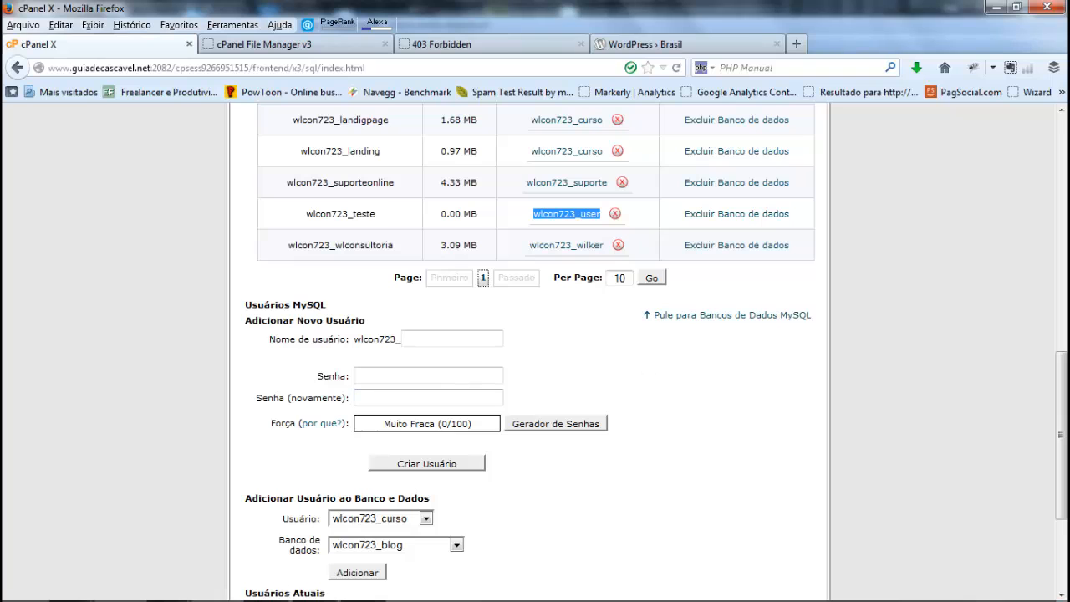
Step: Switch to FileZilla to check the WordPress upload to the teste folder, and return to the cPanel window in Firefox
left_click(376, 590)
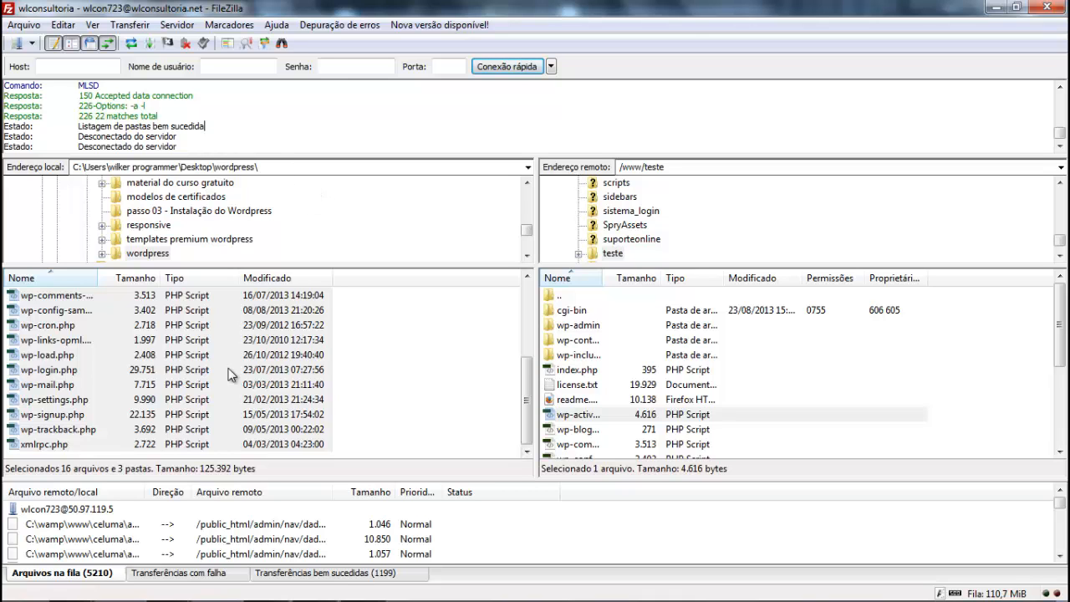
mouse_move(164, 595)
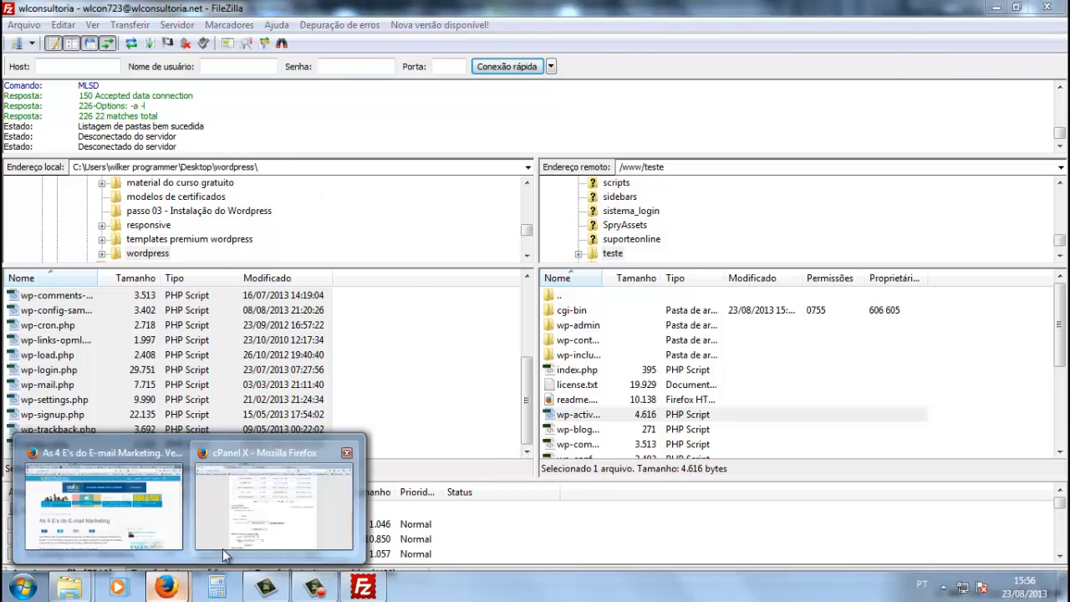
left_click(222, 548)
Step: Reload teste.wlconsultoria.net, start creating the WordPress configuration file and continue to the database connection form
left_click(458, 50)
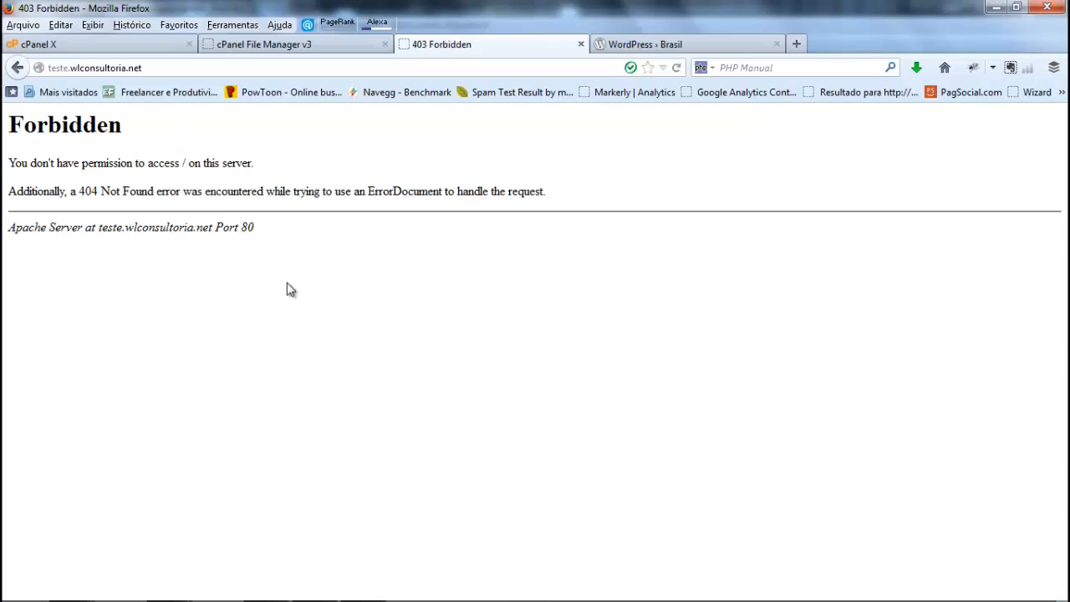
key("F5")
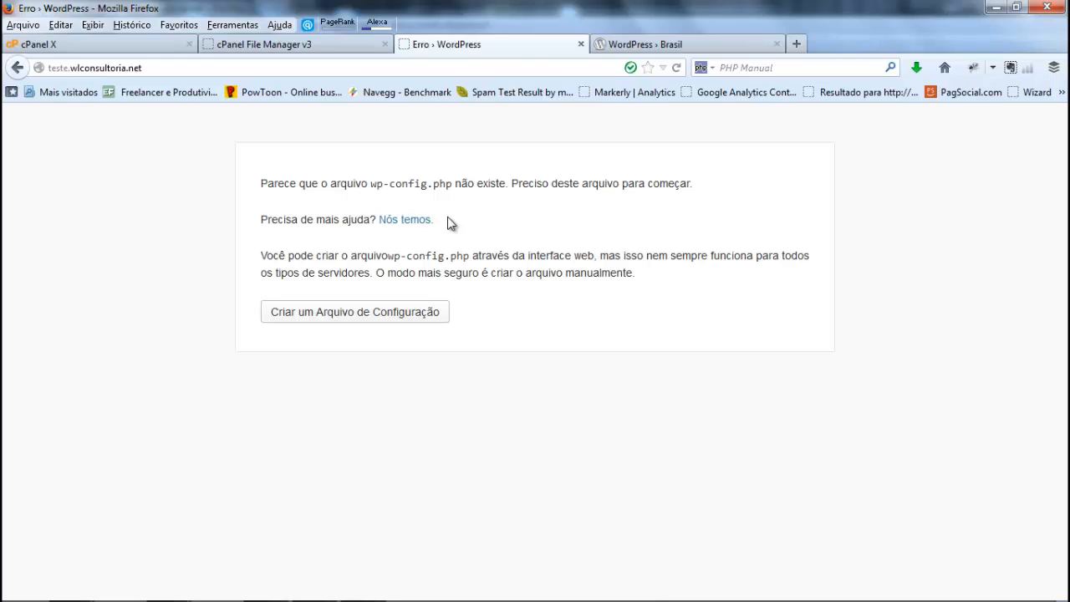
left_click(360, 326)
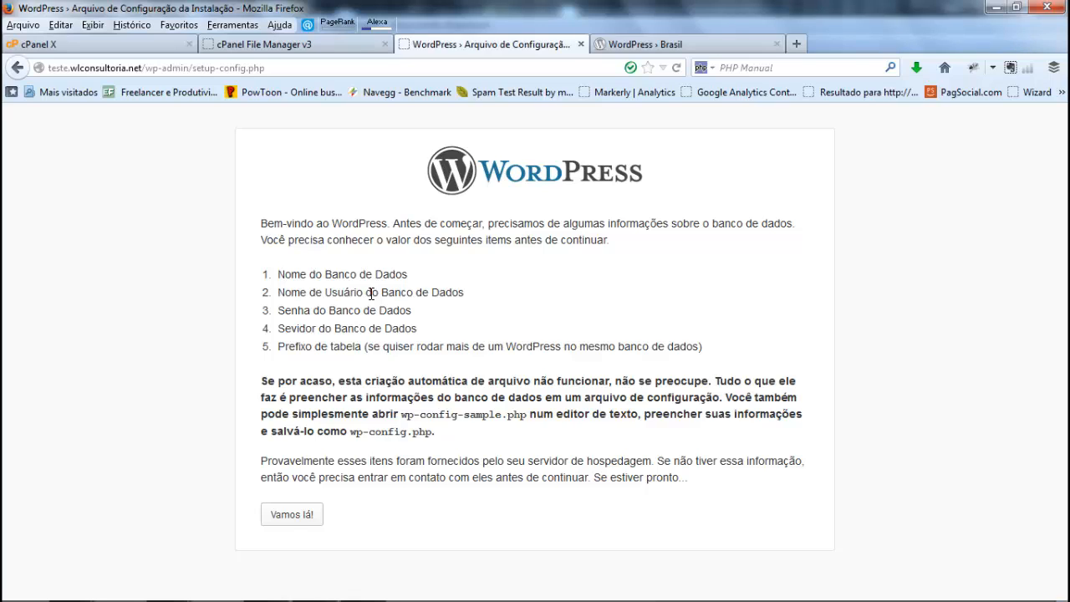
left_click(305, 518)
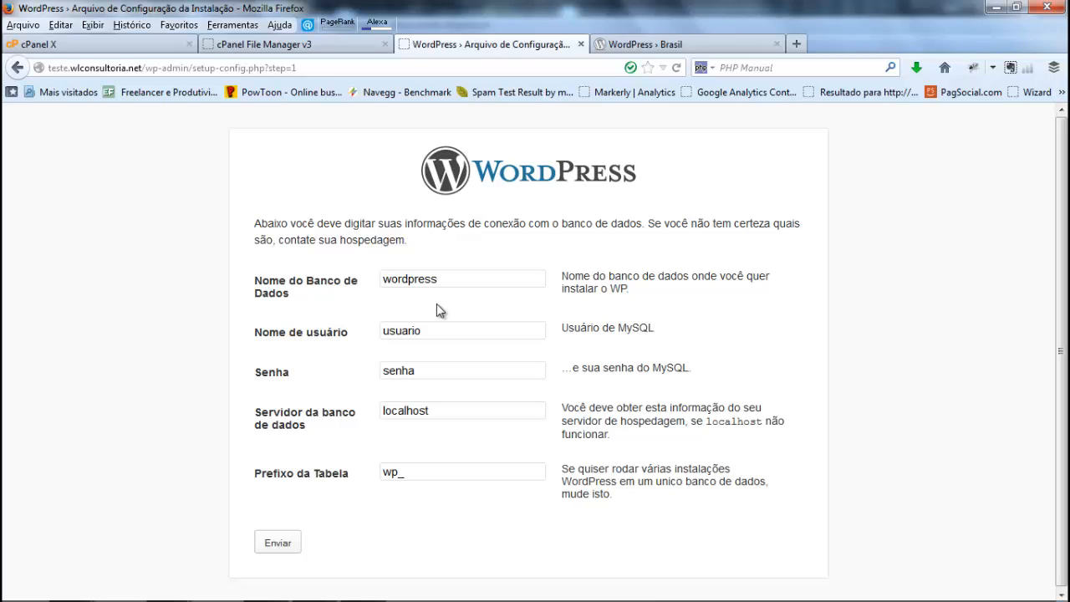
Step: Set the database name to wlcon723_teste and the username to wlcon723_user in the WordPress connection form
left_click_drag(440, 279, 356, 273)
type("wlcon")
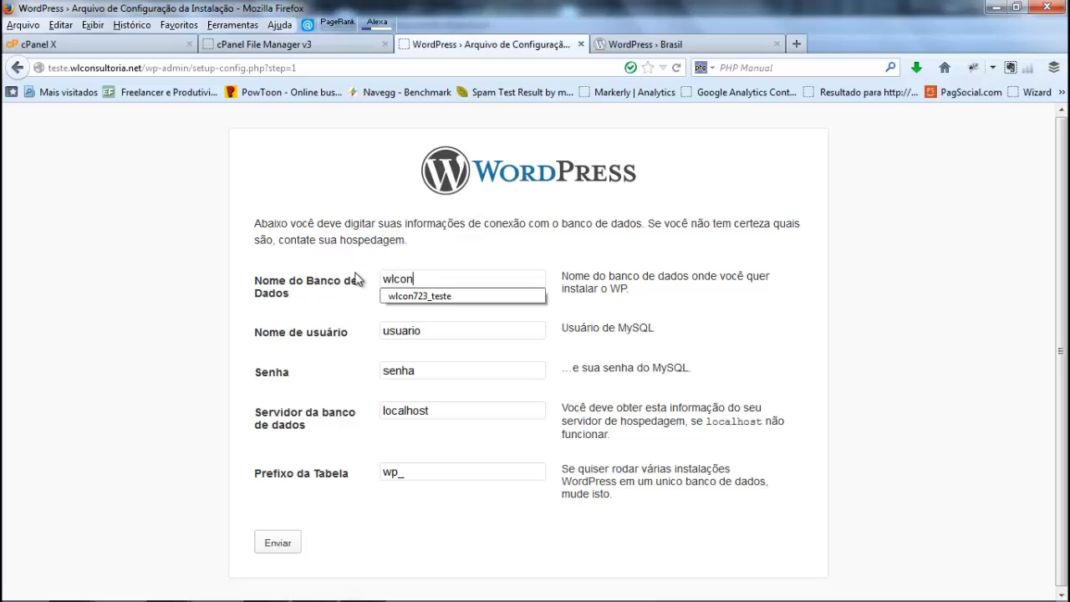
key("Down")
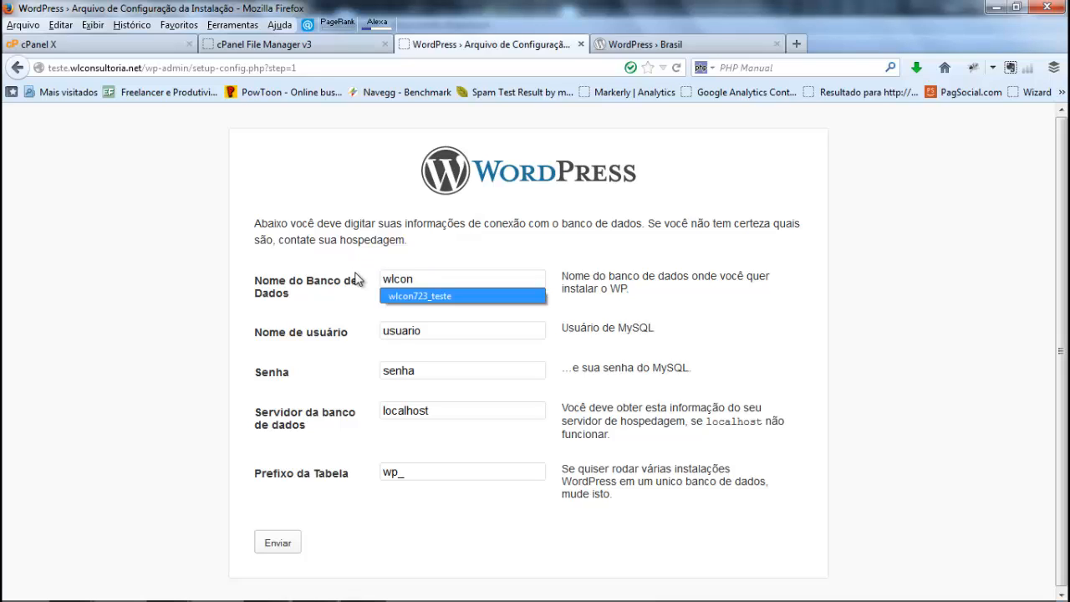
key("Escape")
key("Tab")
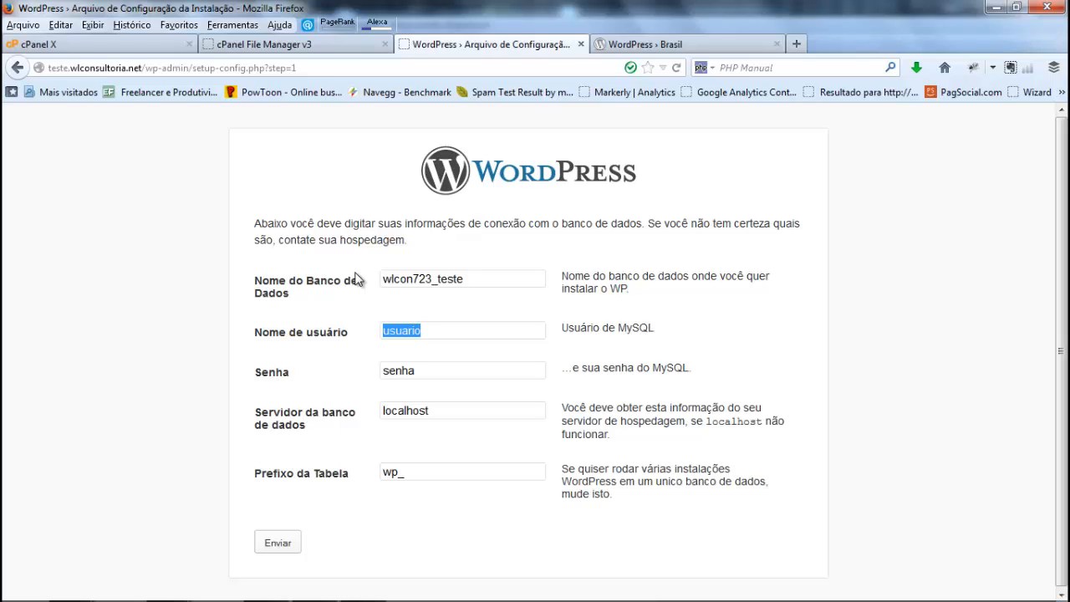
type("wl")
key("Down")
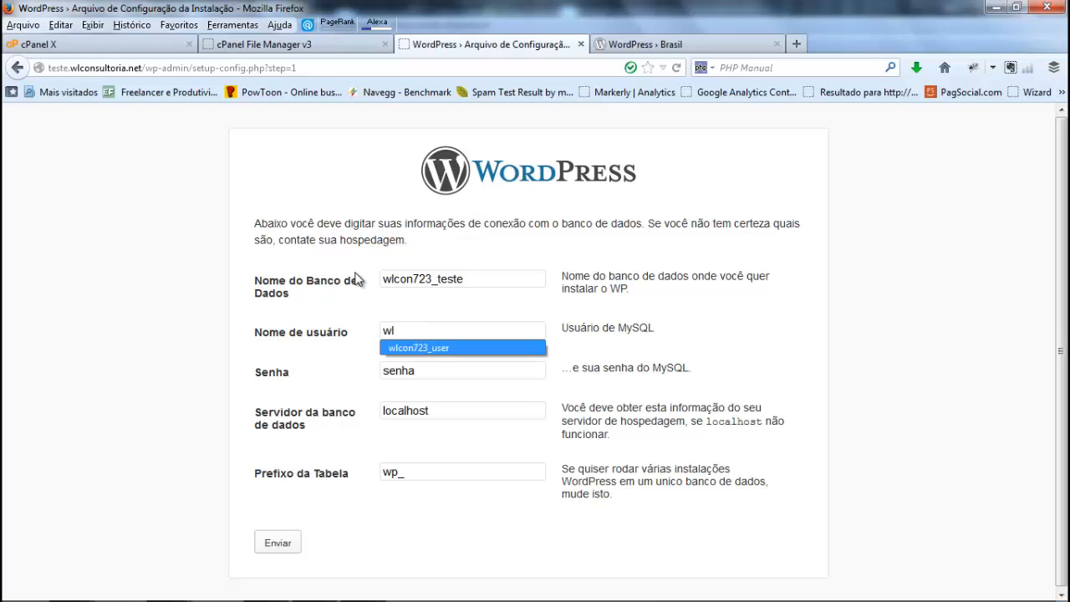
key("Tab")
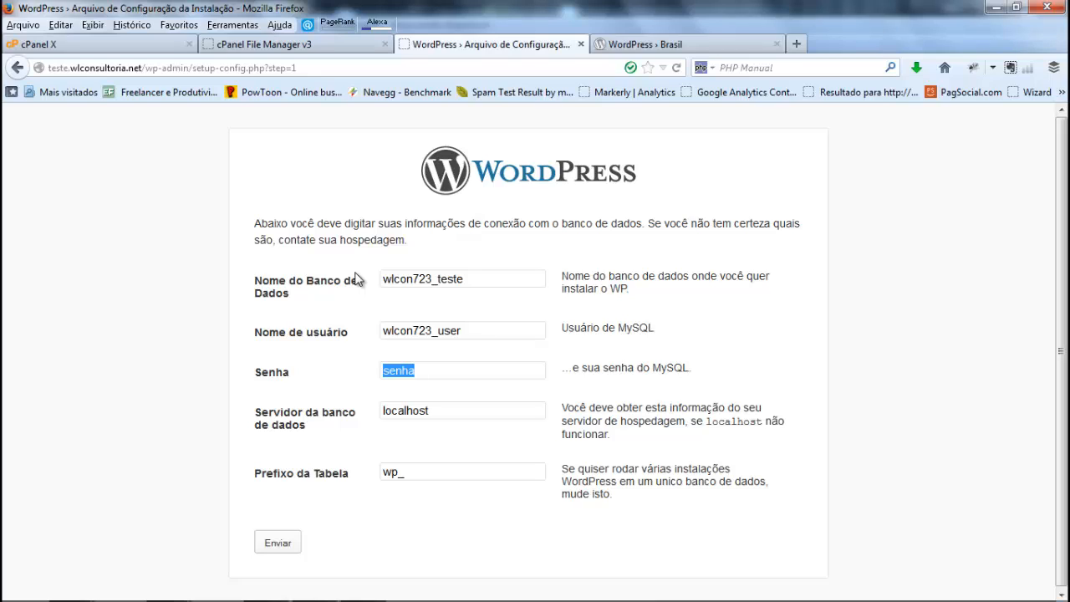
Step: Enter the MySQL user's password, keep localhost as the server and wp_ as the table prefix, and submit the form
type("testando")
key("Tab")
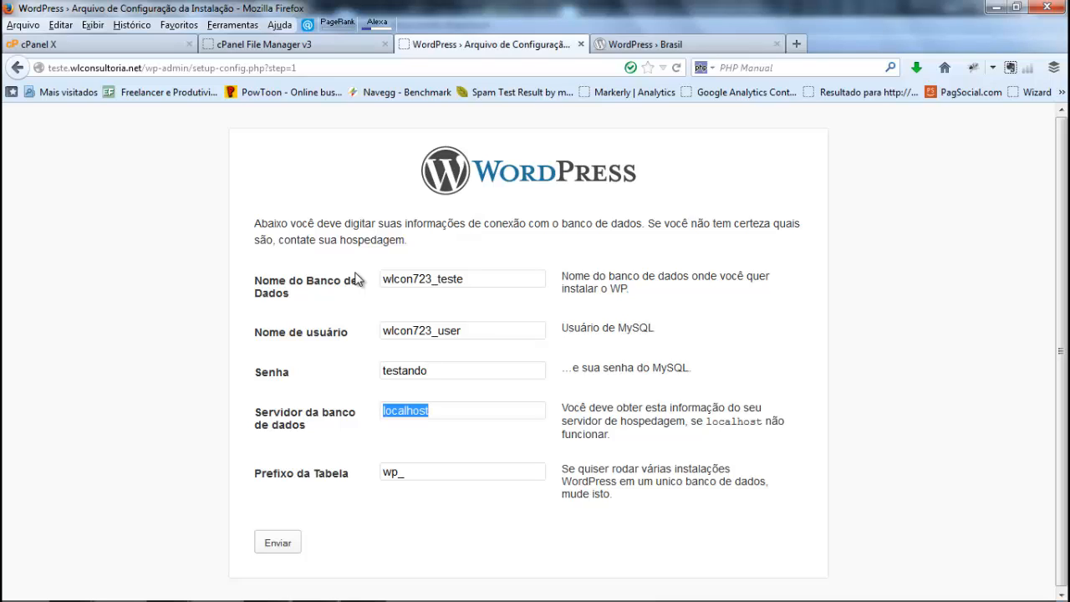
key("Tab")
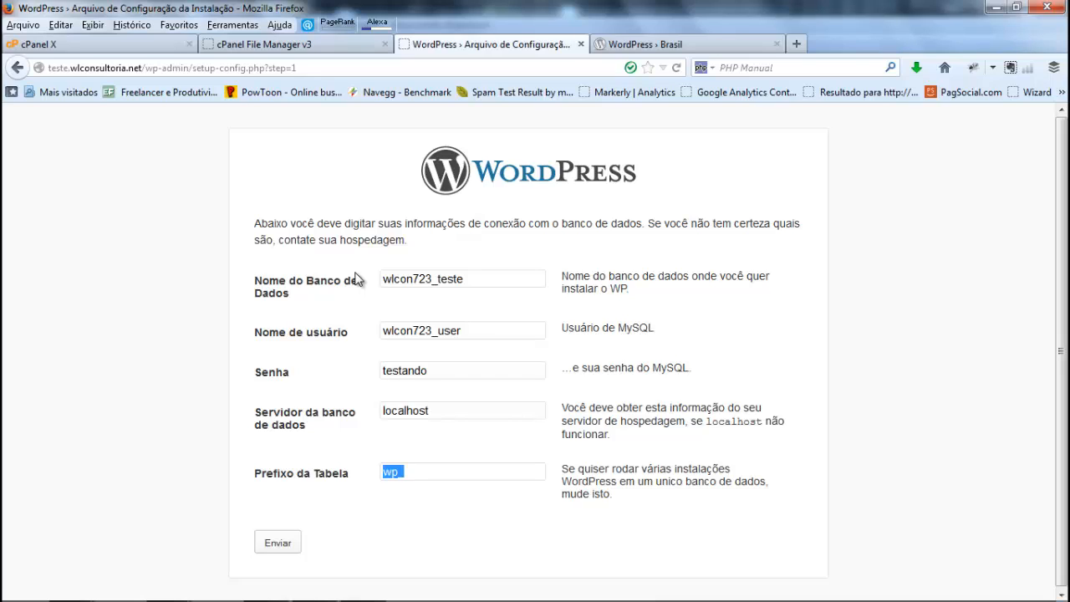
left_click(279, 550)
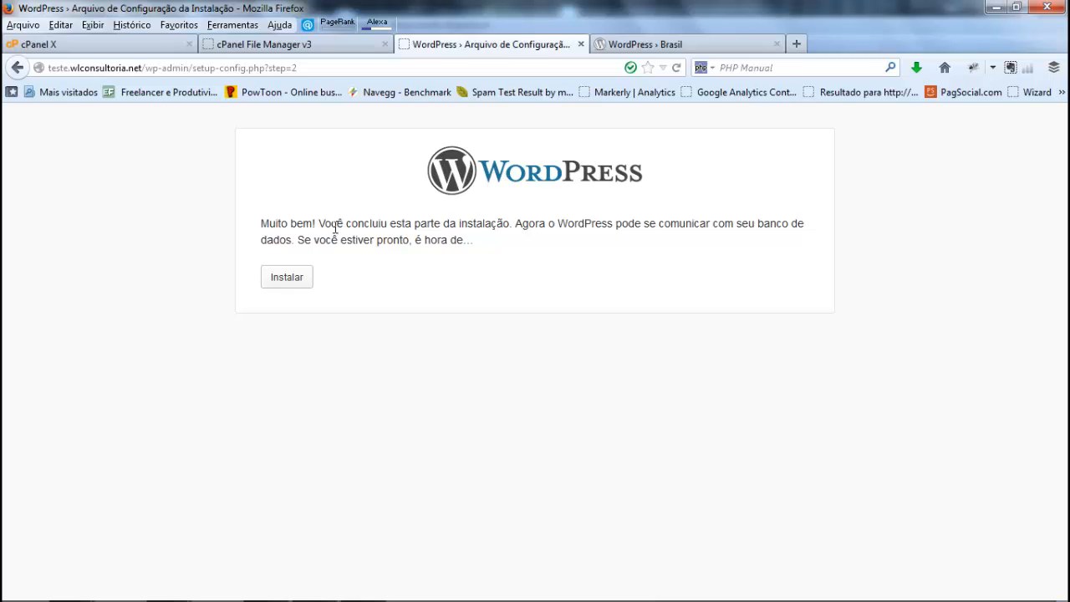
Step: Start the WordPress installation and enter "teste de instalação" as the site title
left_click(289, 277)
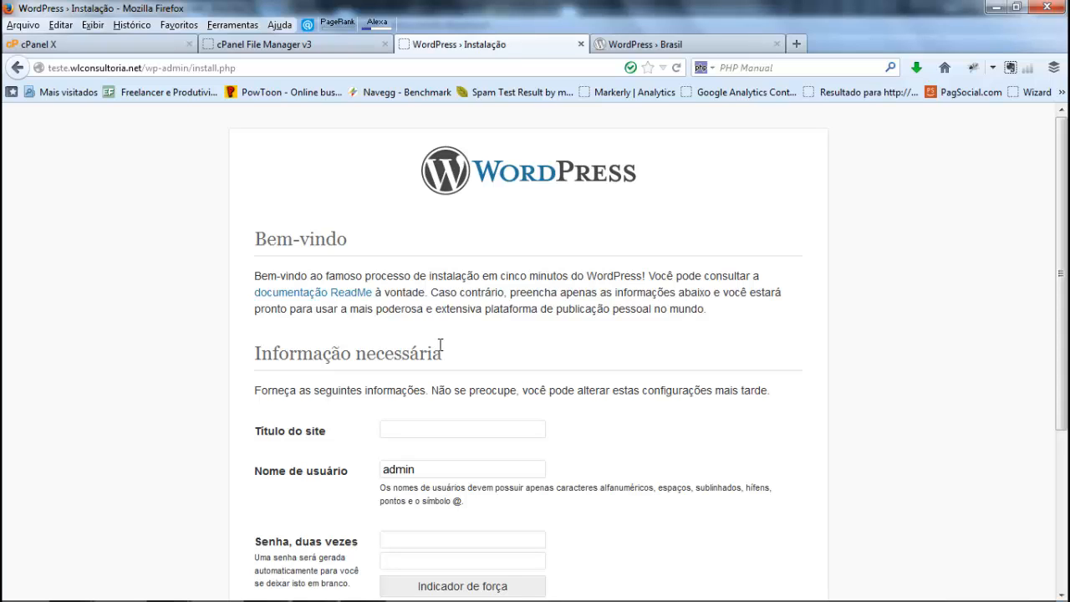
scroll(440, 344, "down", 3)
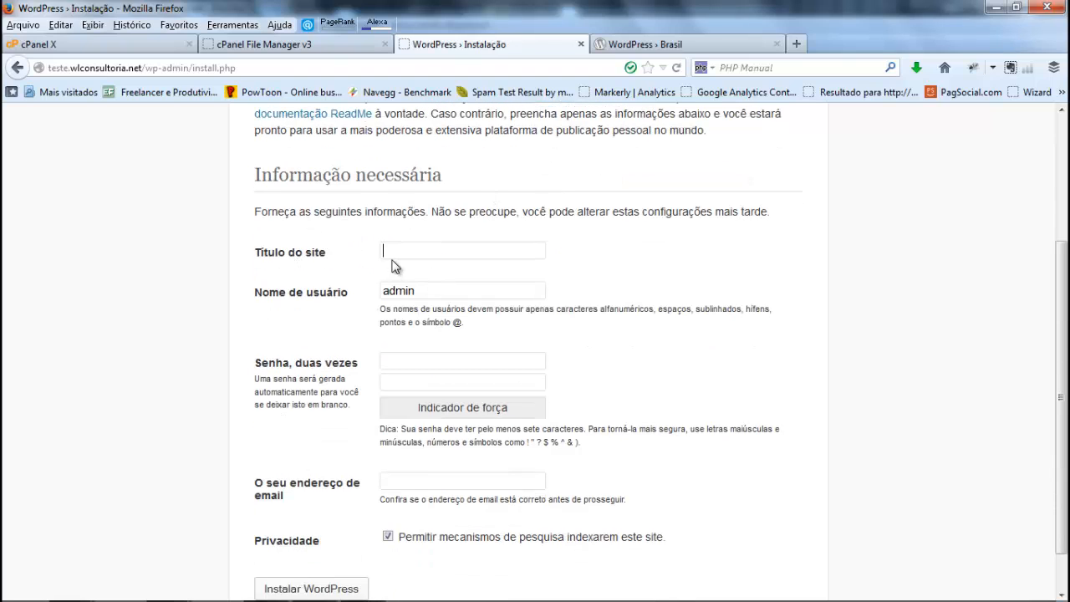
type("teste de instalaçãoa")
key("Tab")
Step: Keep admin as the username and enter the administrator password in both password fields
key("Tab")
key("Tab")
left_click(412, 360)
type("12345")
key("Tab")
type("12345")
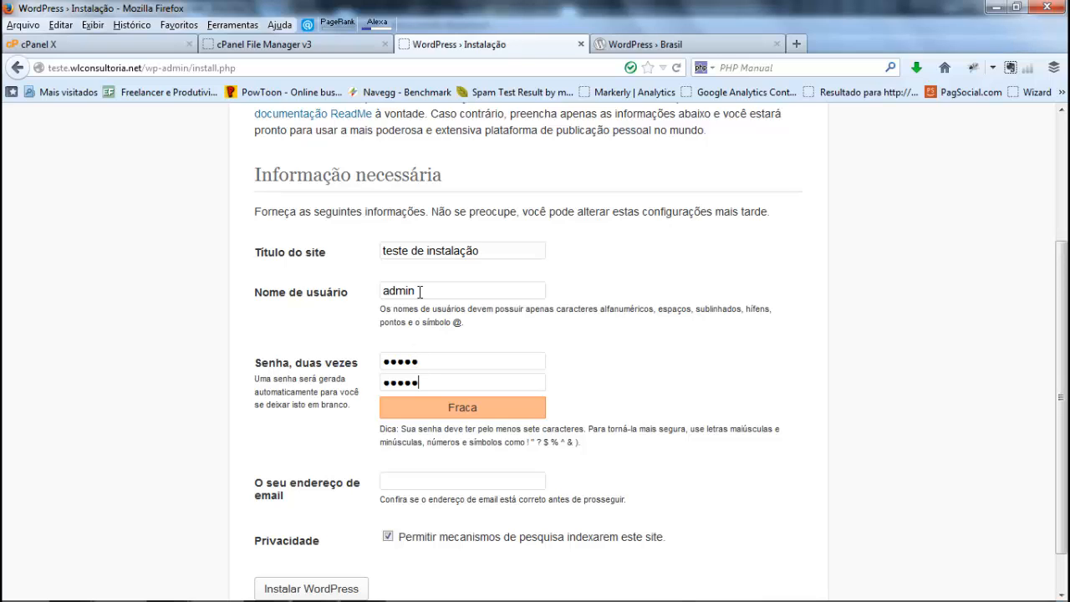
left_click_drag(435, 294, 362, 300)
left_click(383, 297)
left_click_drag(429, 358, 362, 349)
left_click_drag(396, 291, 427, 296)
left_click_drag(440, 362, 392, 363)
Step: Enter the administrator's e-mail address, keep search engine indexing allowed, and run the WordPress installation
scroll(442, 382, "down", 1)
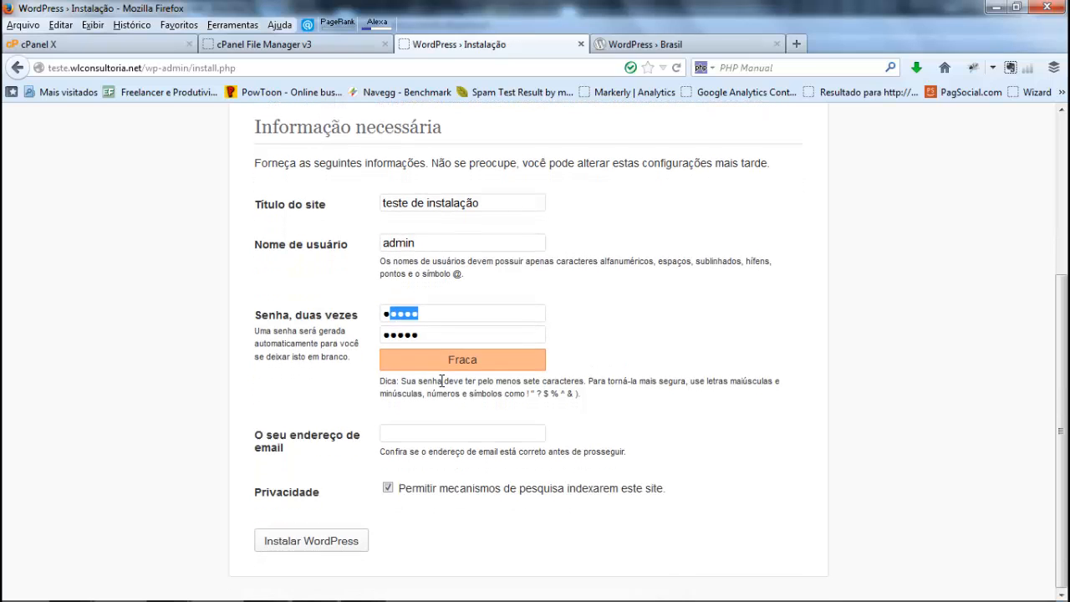
left_click(430, 426)
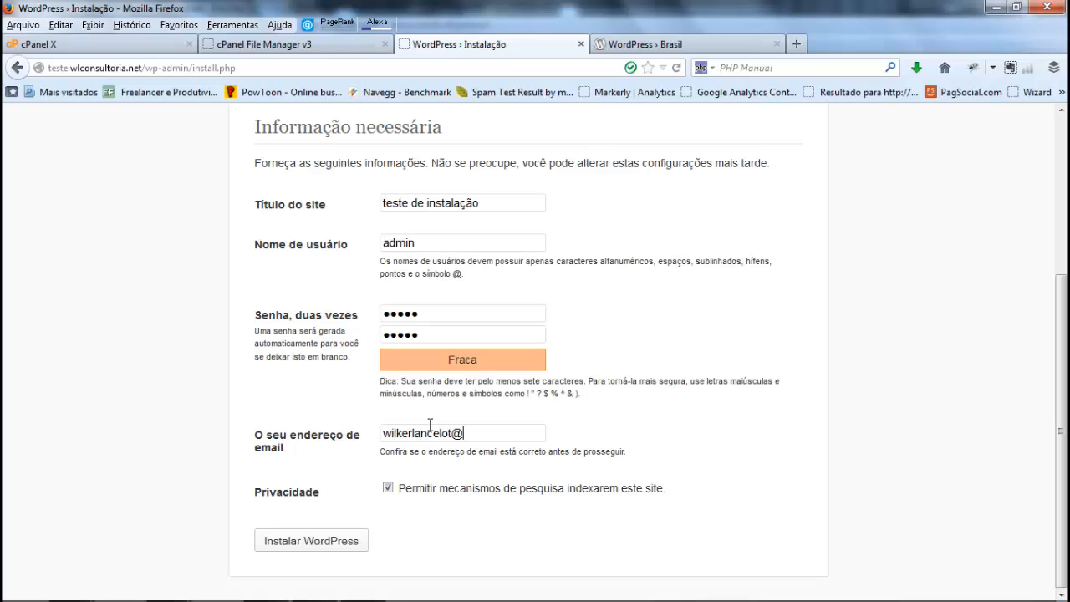
left_click(312, 544)
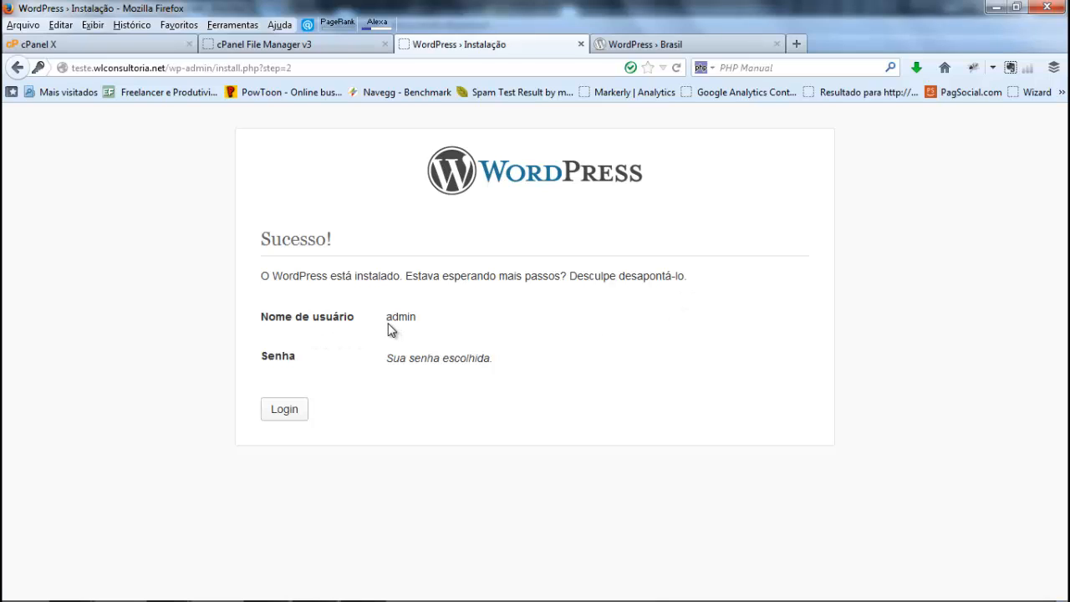
Step: Log in to the new WordPress site as admin with the account password, and dismiss the browser's offer to remember it
left_click_drag(388, 317, 416, 319)
left_click_drag(387, 359, 495, 356)
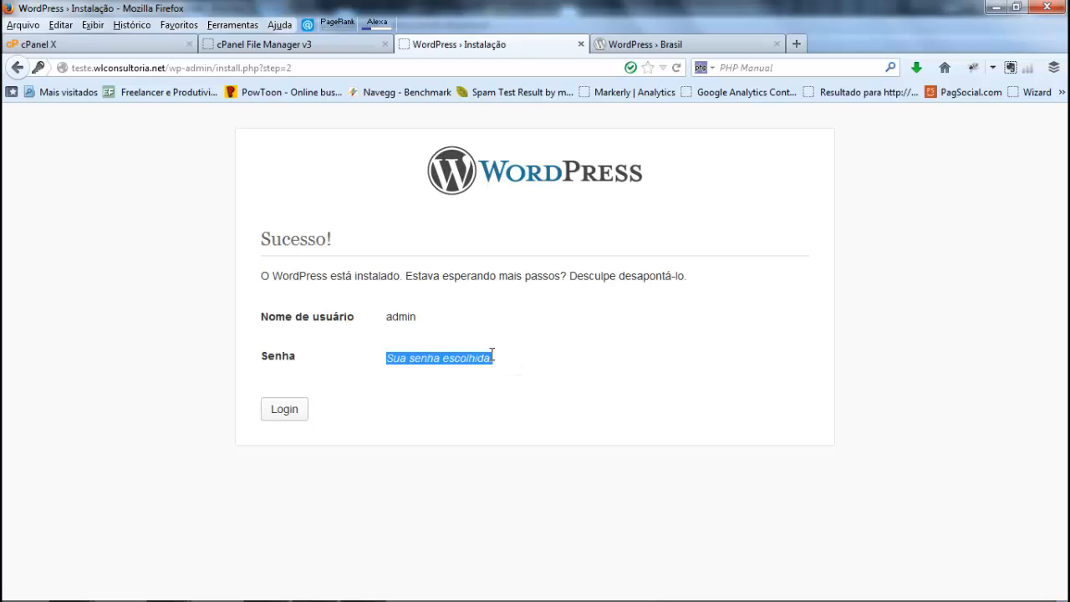
left_click(278, 416)
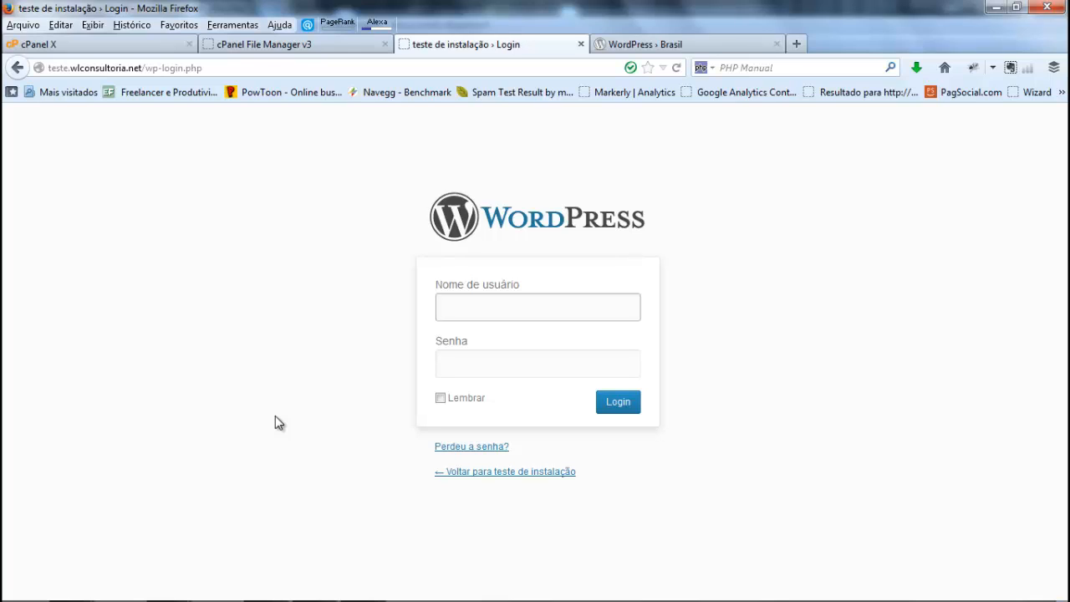
left_click(497, 306)
type("admin")
key("Tab")
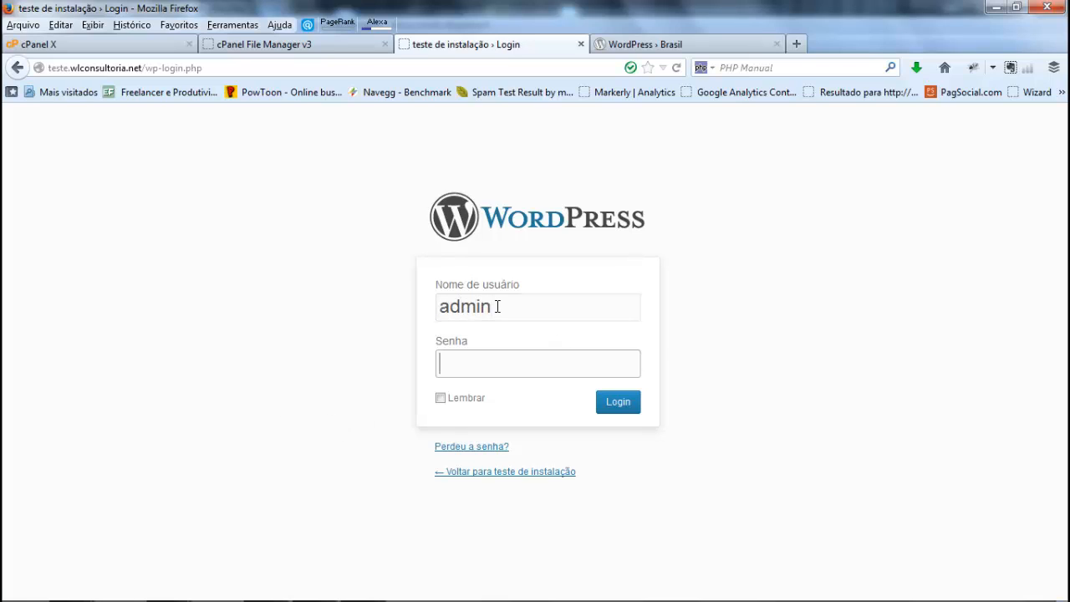
type("admin")
left_click(615, 403)
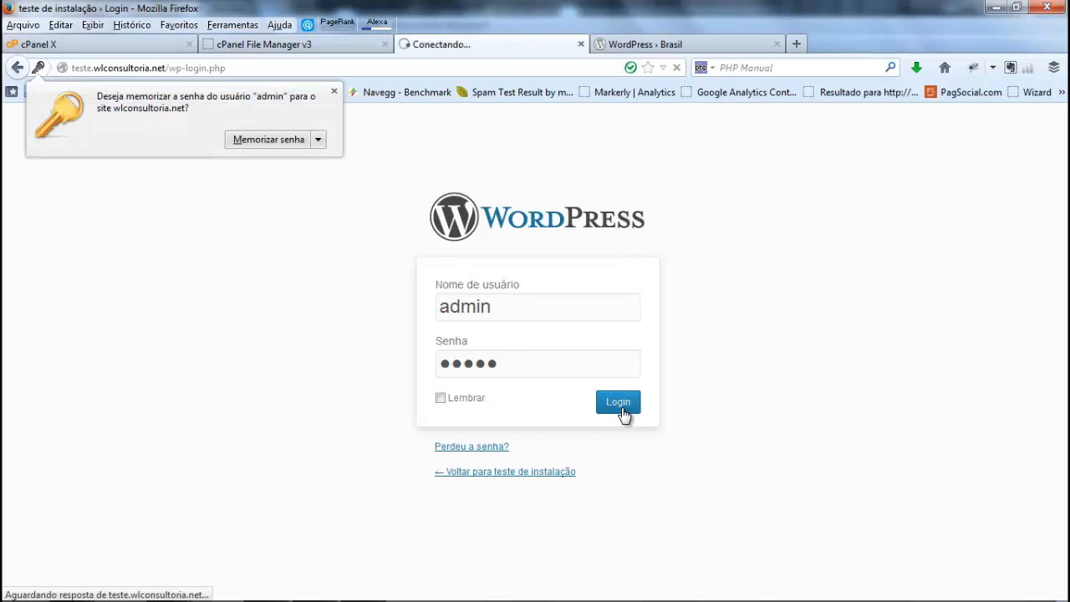
left_click(334, 91)
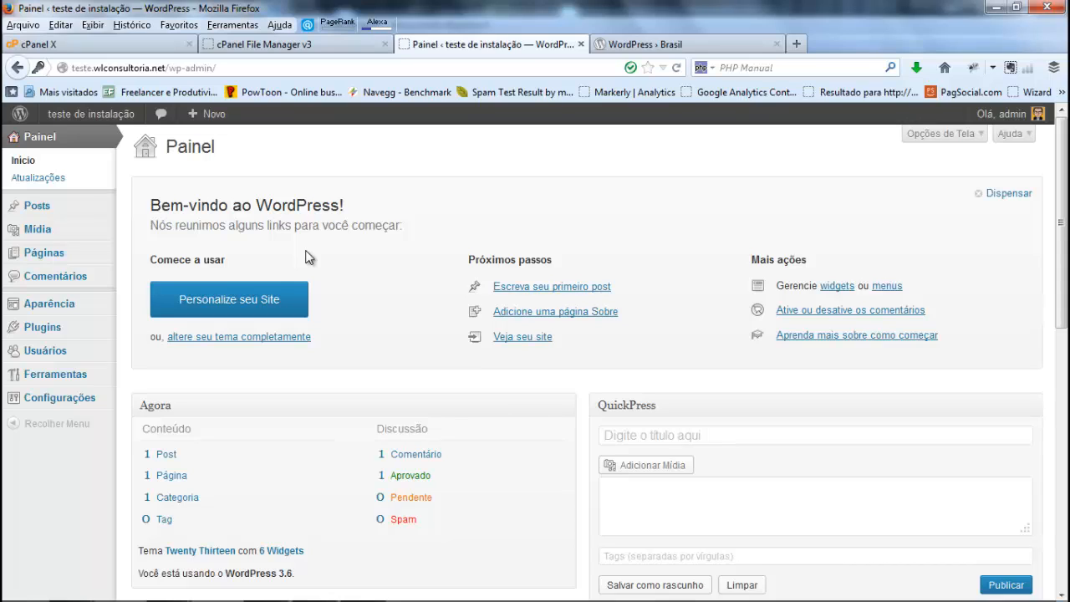
Step: Open the public "teste de instalação" site from the dashboard in a new browser tab and switch to it
mouse_move(105, 117)
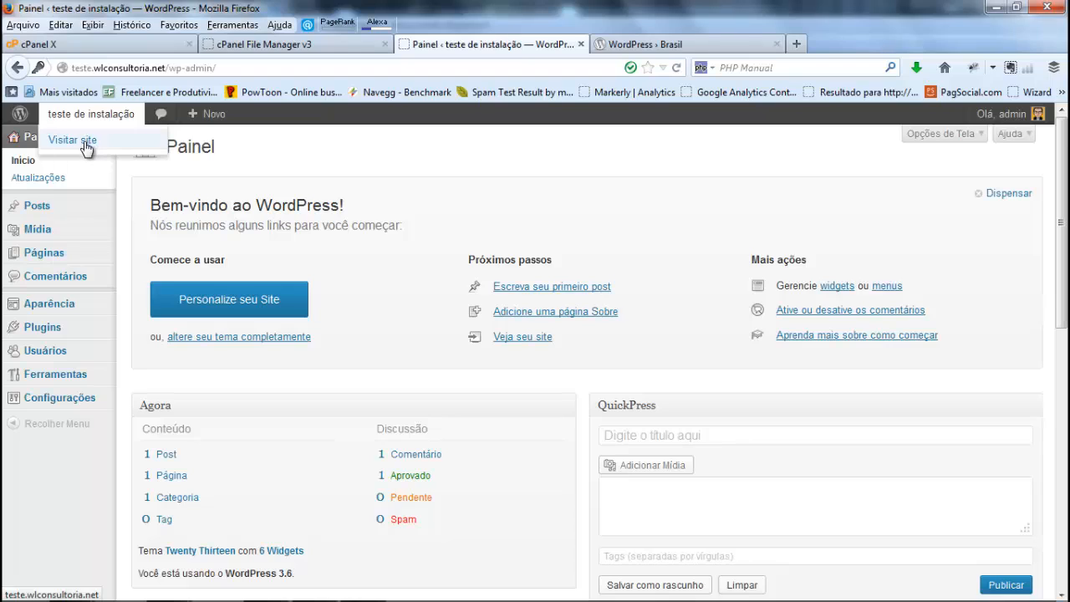
right_click(87, 143)
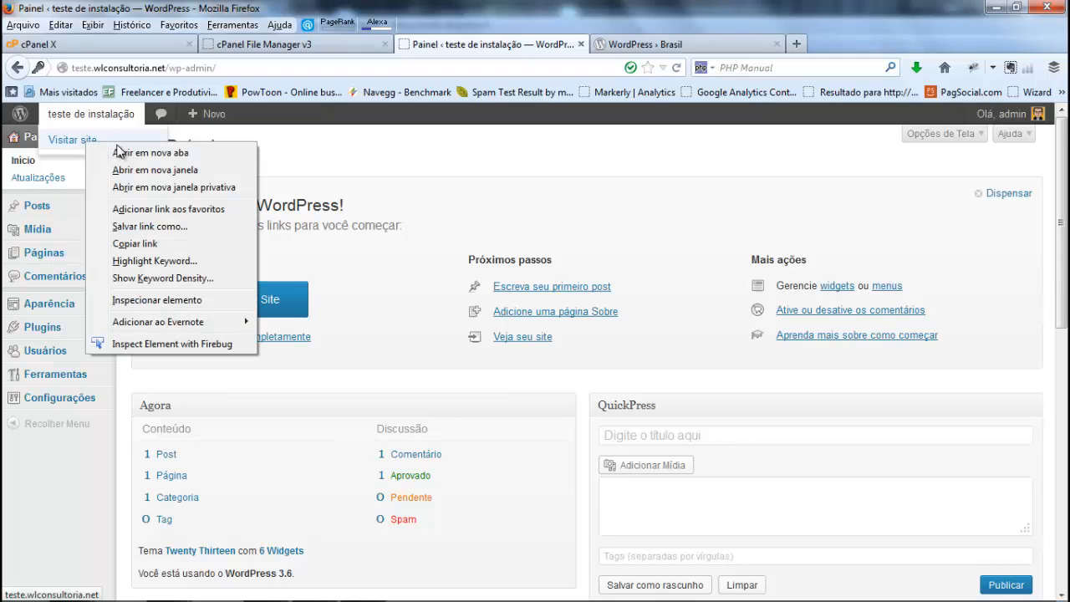
left_click(397, 176)
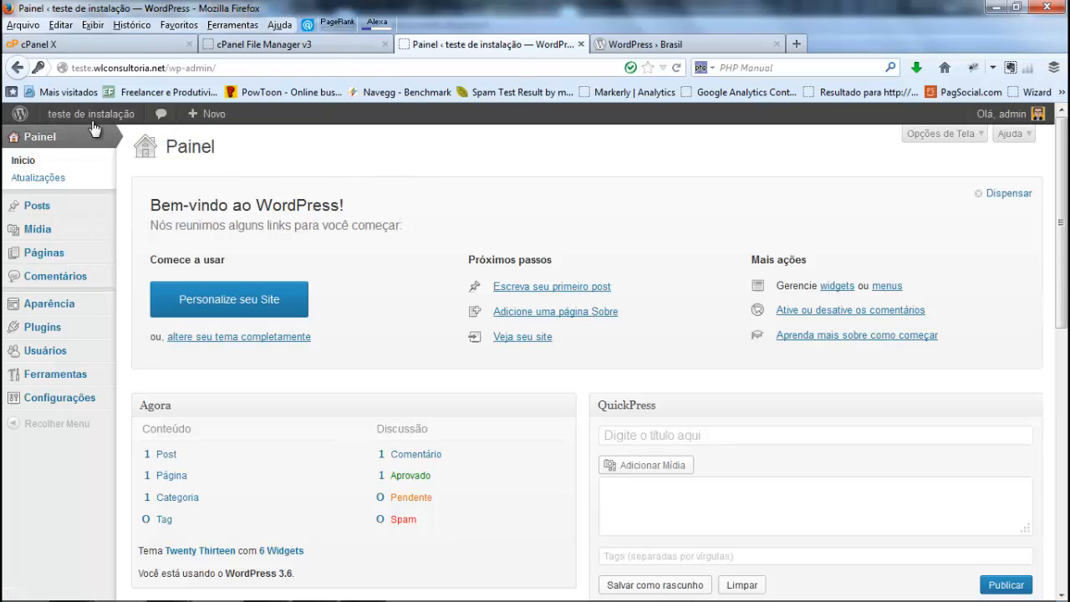
mouse_move(57, 114)
right_click(74, 147)
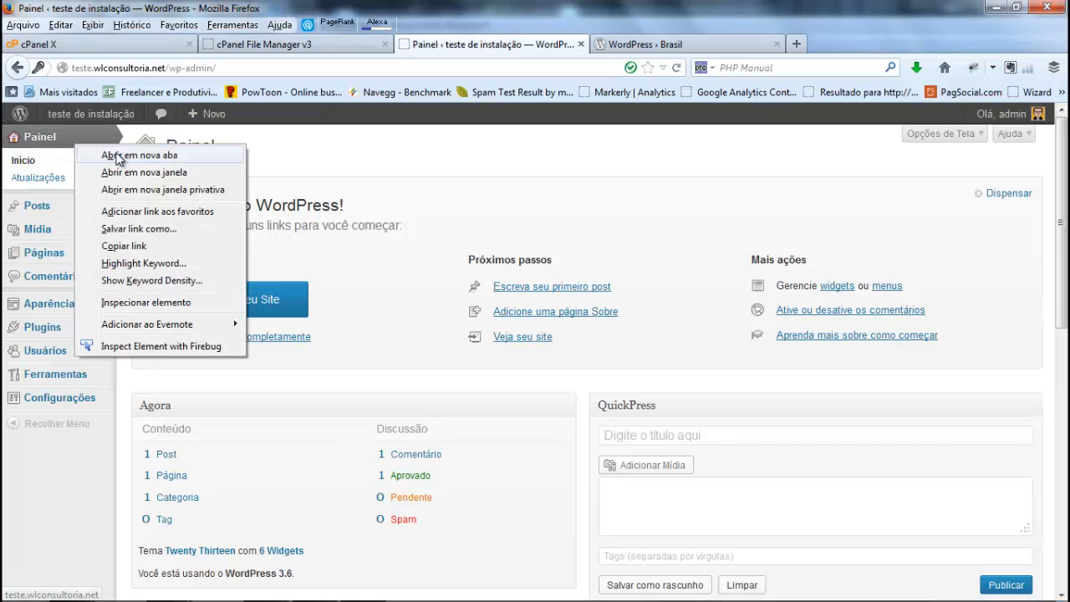
left_click(117, 152)
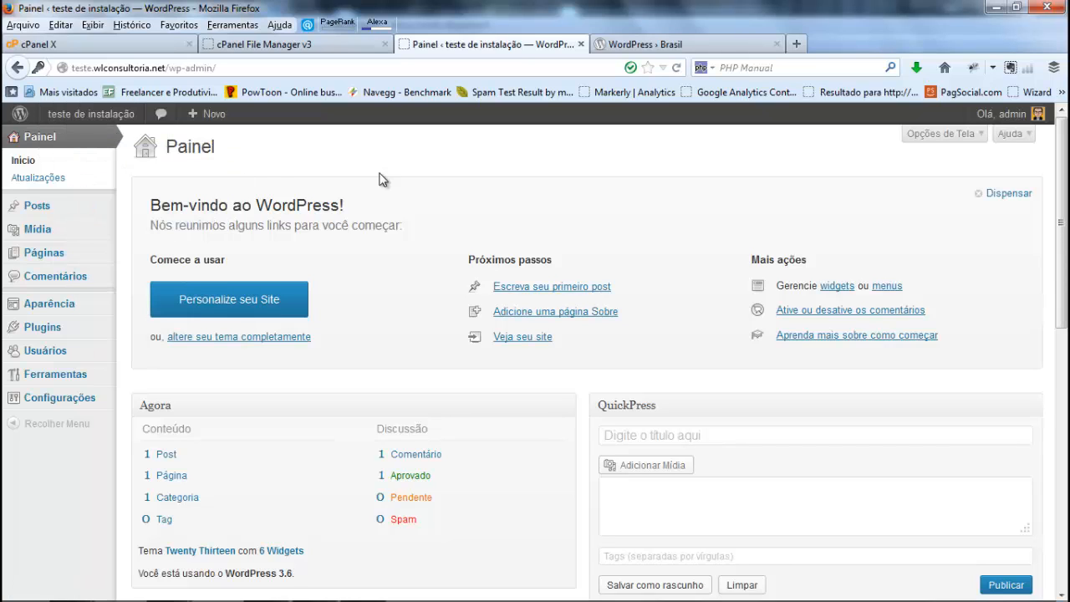
left_click(643, 47)
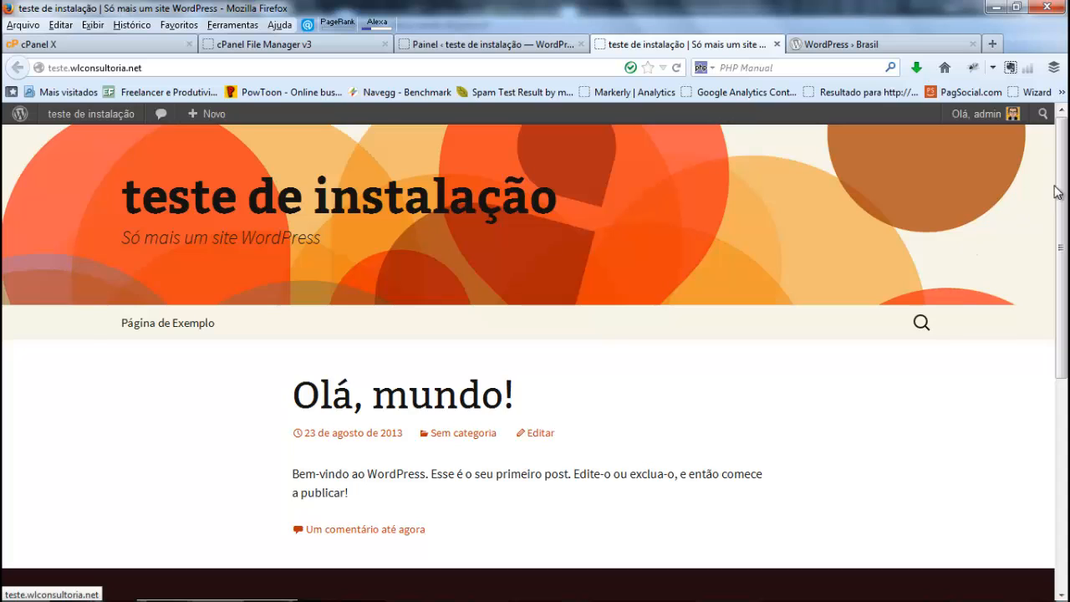
Step: Examine the public site's header, first post and footer widgets, and compare them with the dashboard's content management sections
mouse_move(1064, 205)
left_mouse_down()
mouse_move(1065, 334)
mouse_move(1045, 194)
left_mouse_up()
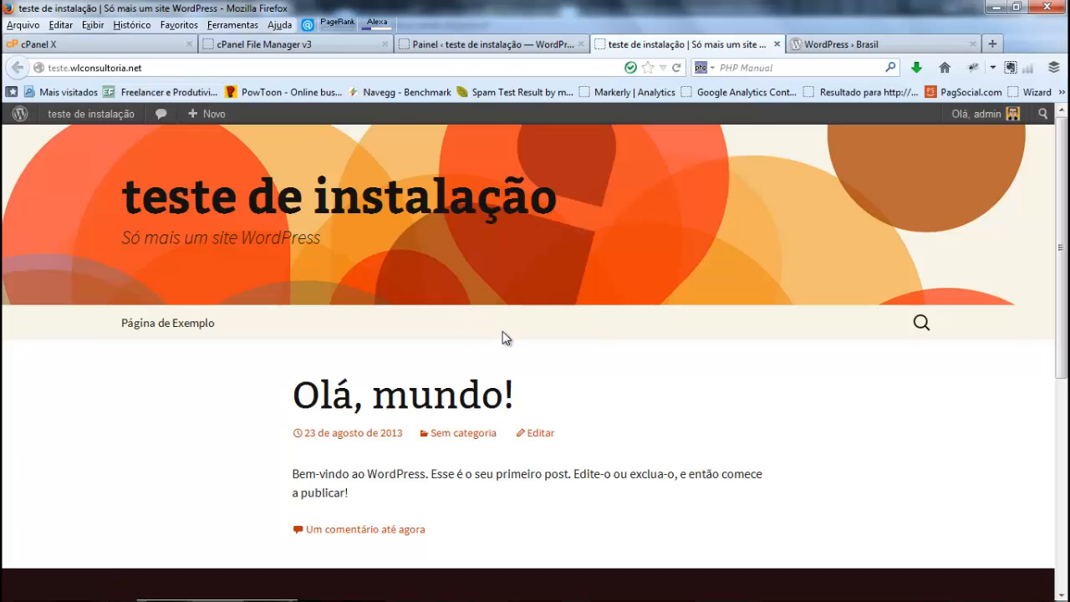
left_click_drag(1065, 319, 1067, 180)
left_click(477, 45)
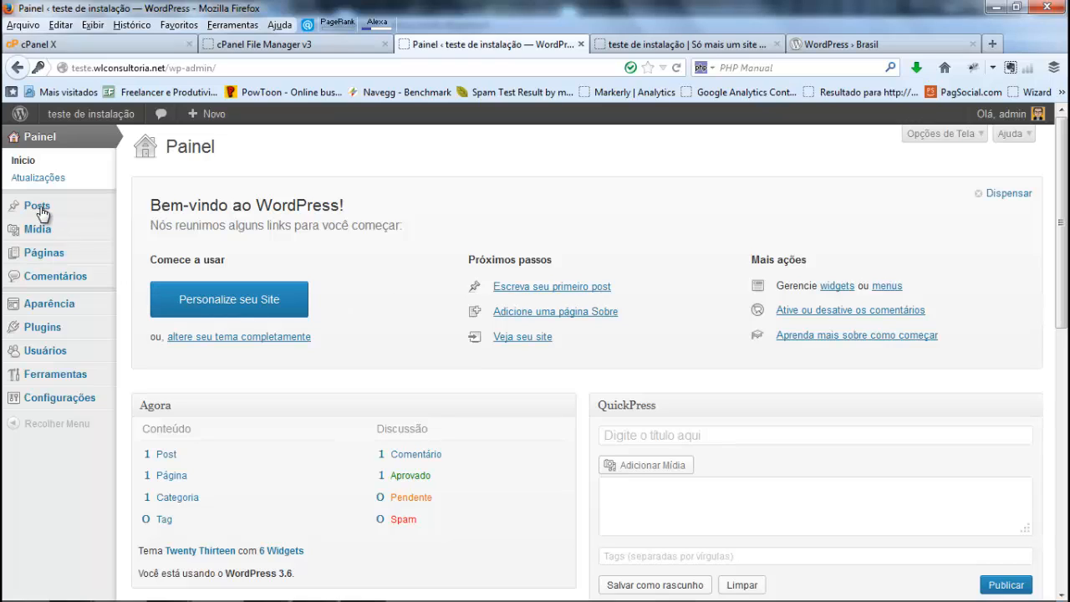
mouse_move(48, 211)
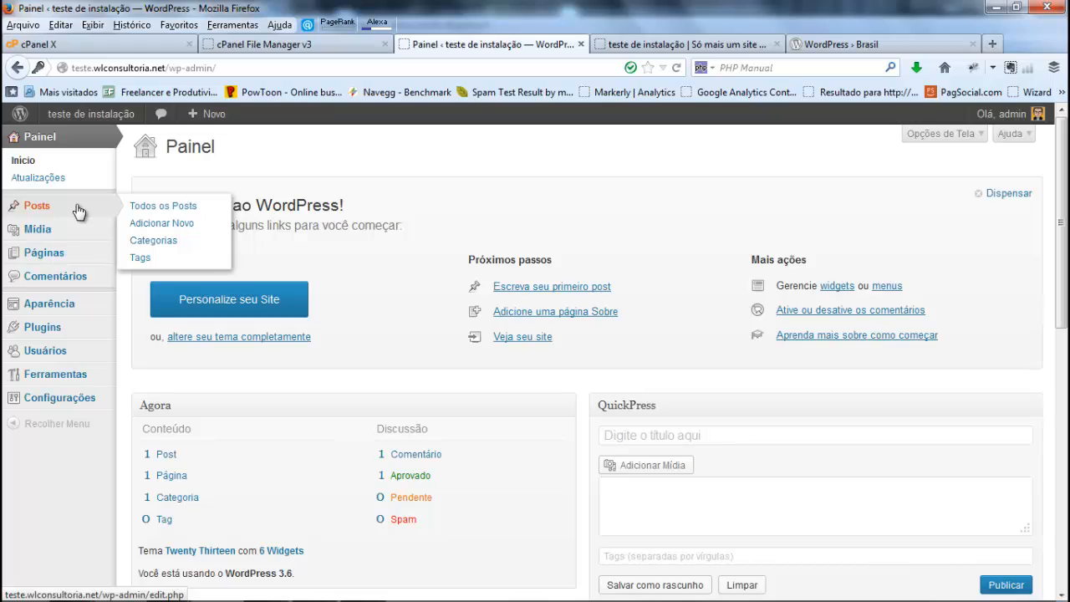
mouse_move(39, 230)
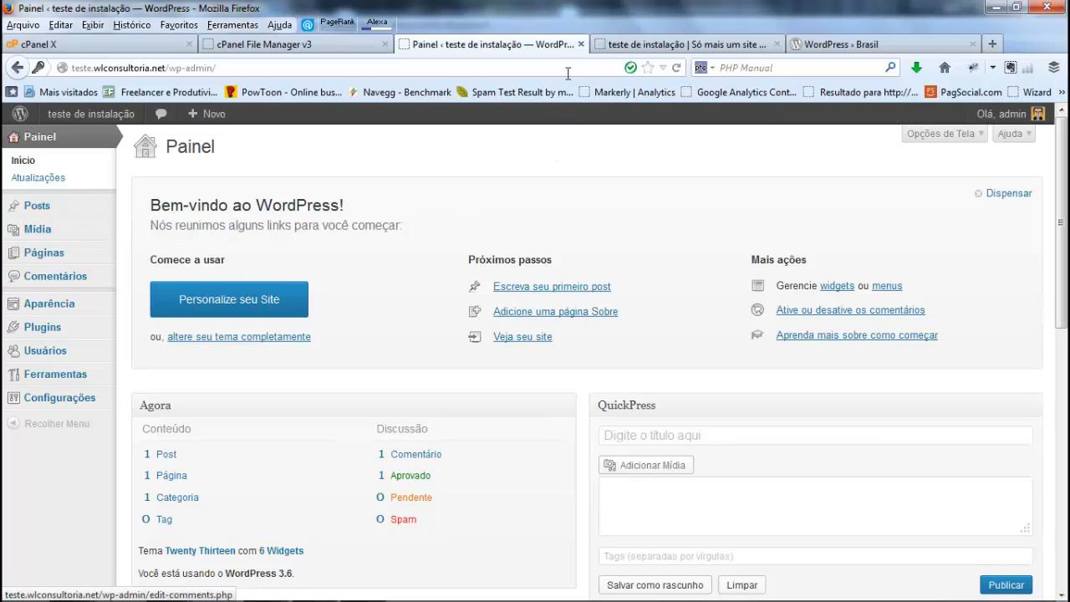
left_click(673, 44)
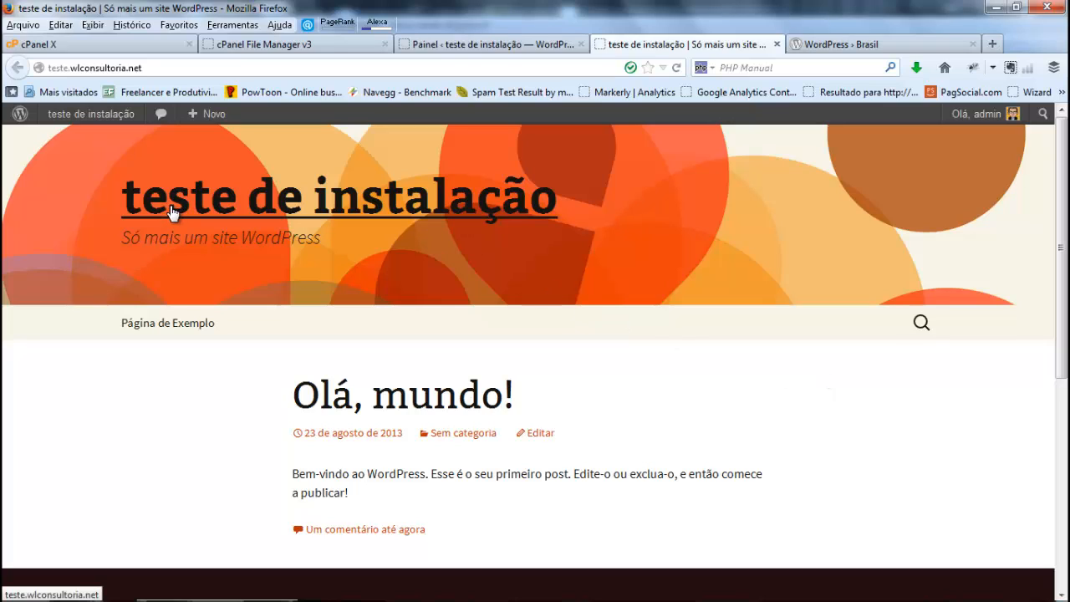
scroll(786, 294, "down", 3)
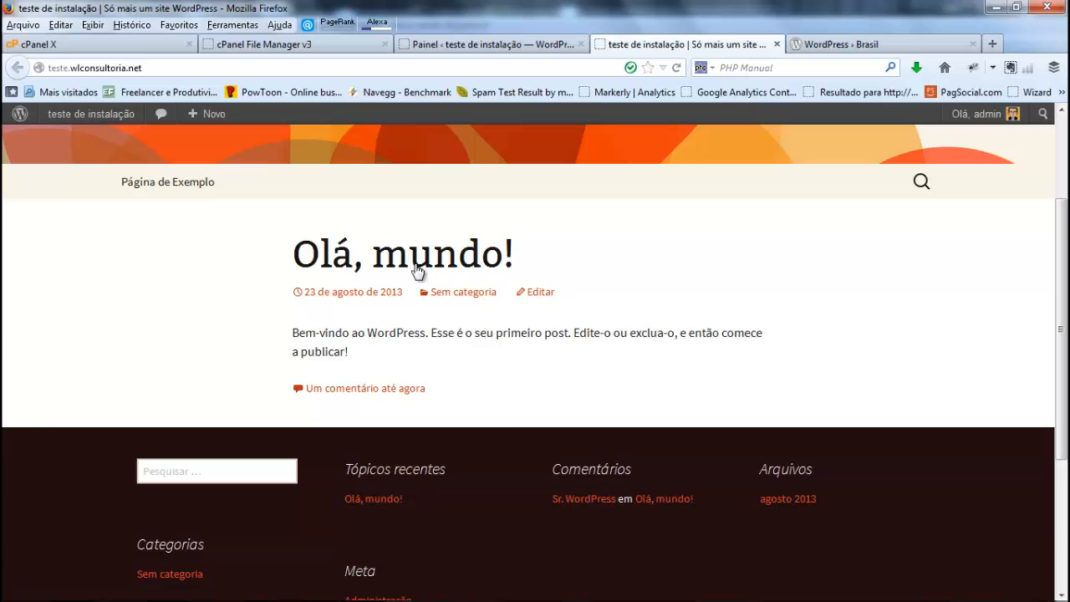
scroll(638, 346, "down", 5)
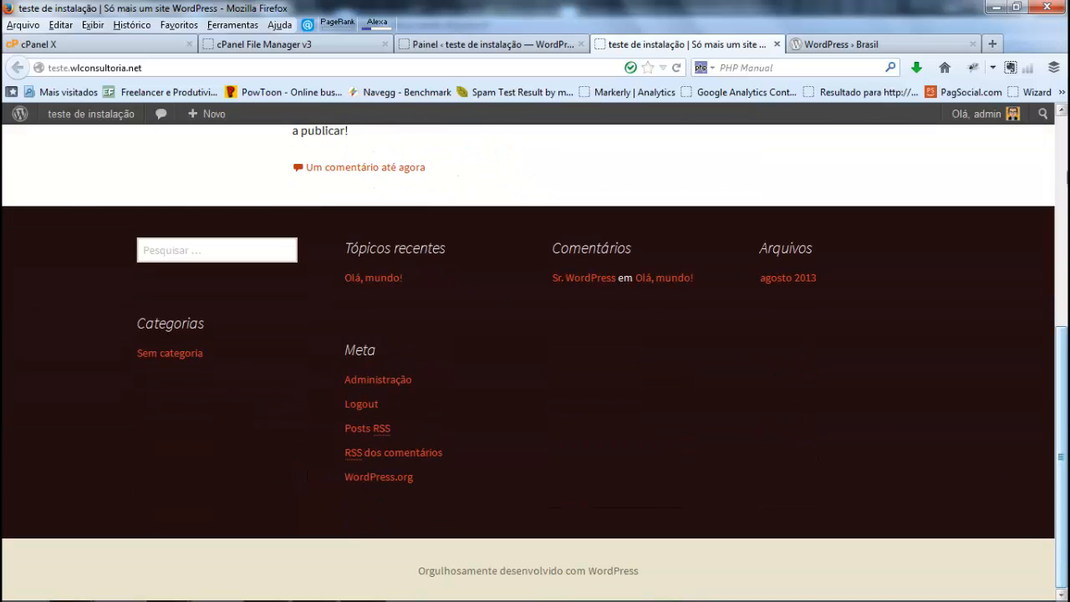
left_click_drag(1062, 456, 1062, 209)
left_click(480, 44)
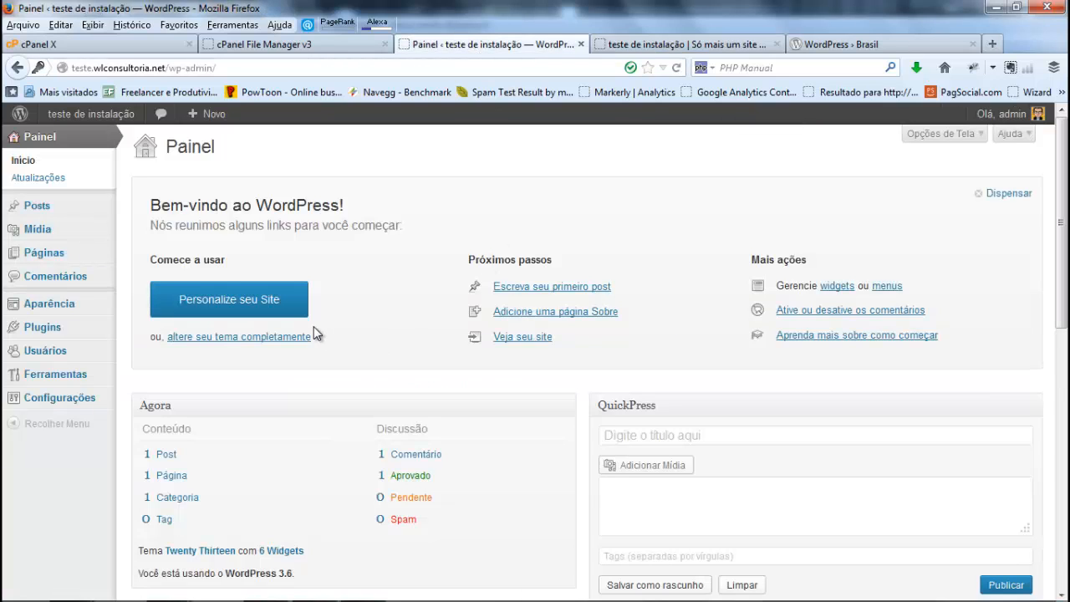
left_click(661, 44)
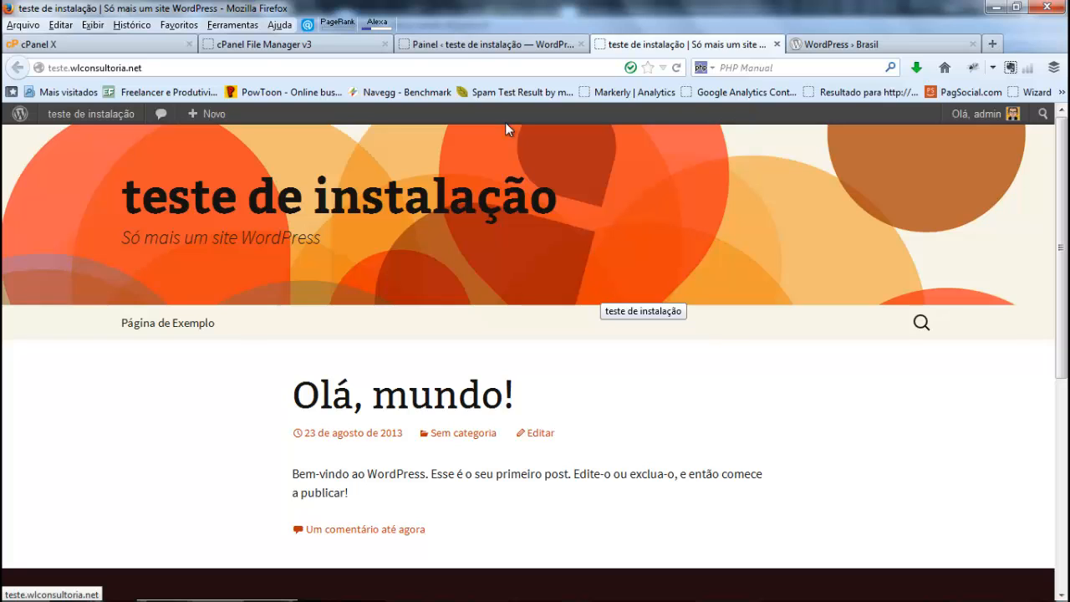
left_click(459, 48)
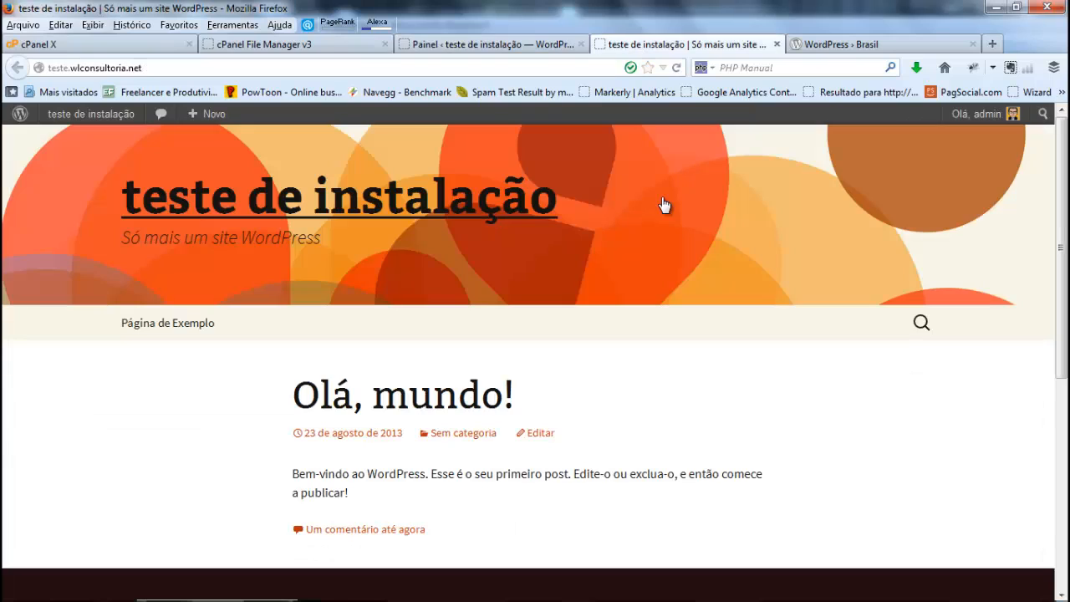
left_click(637, 45)
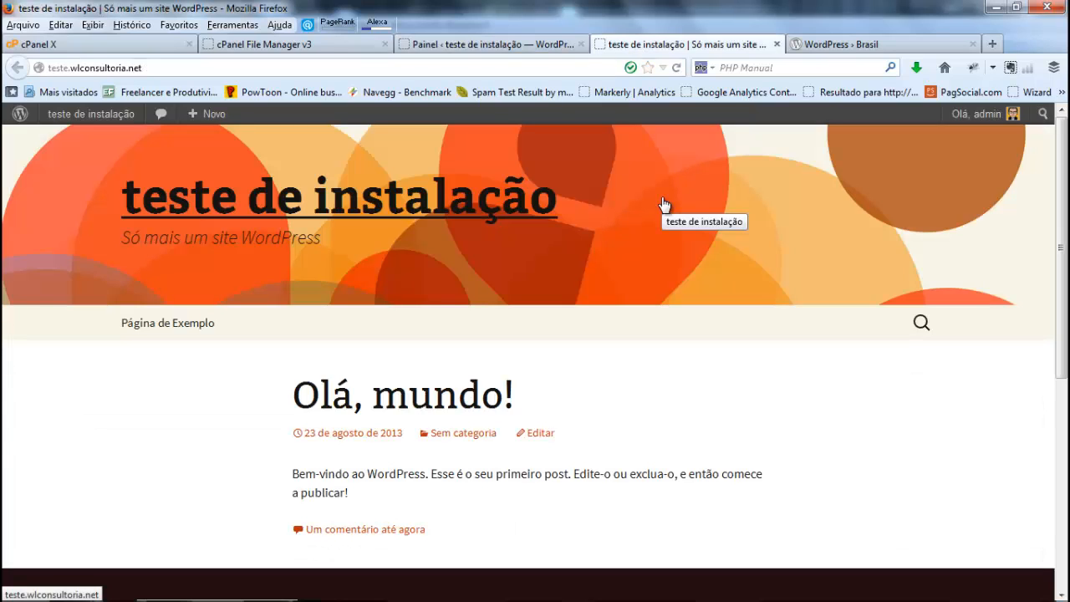